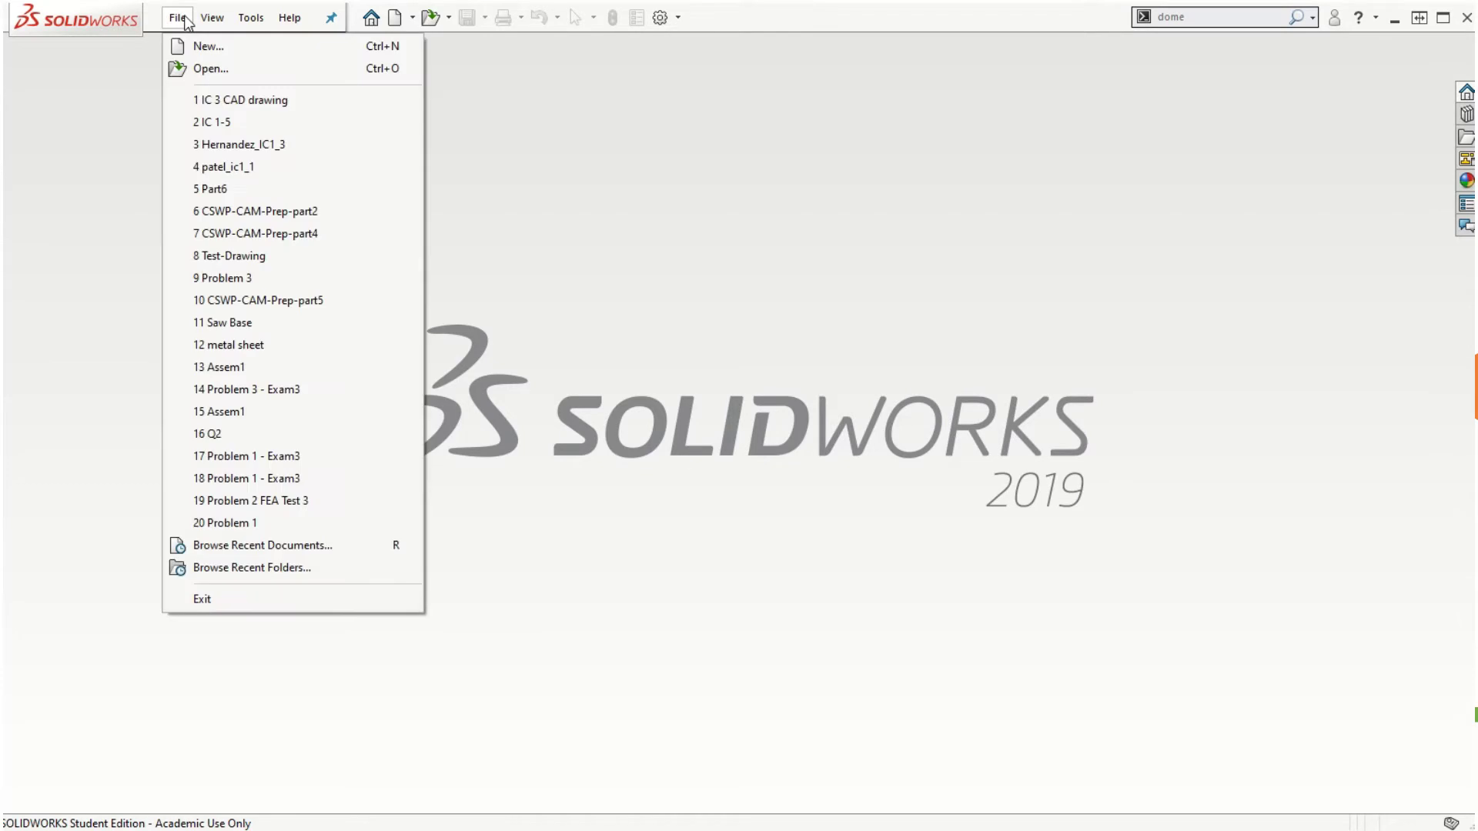
Create a new part document and start a sketch on the Top Plane.
click(203, 46)
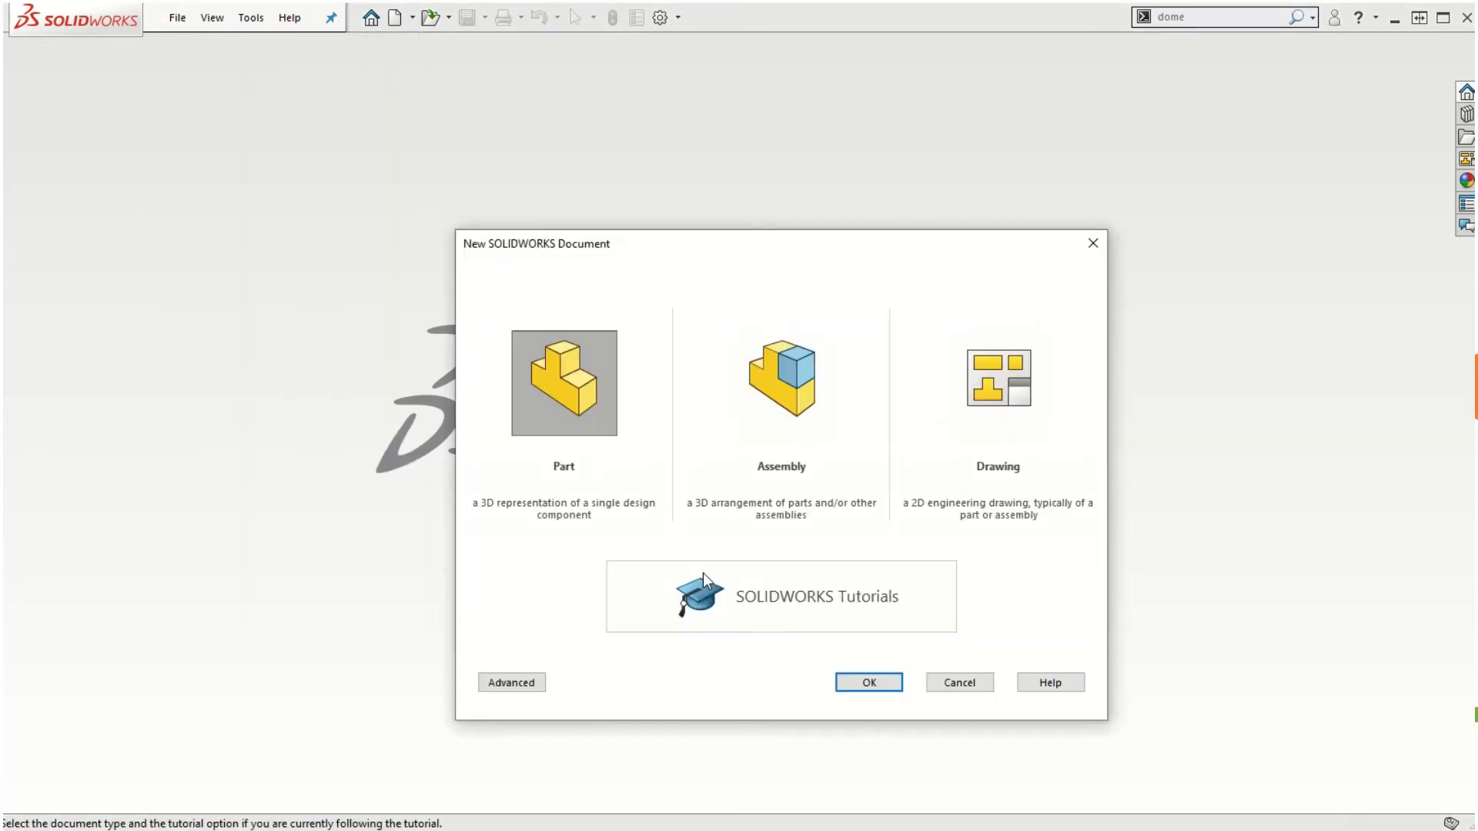
click(887, 684)
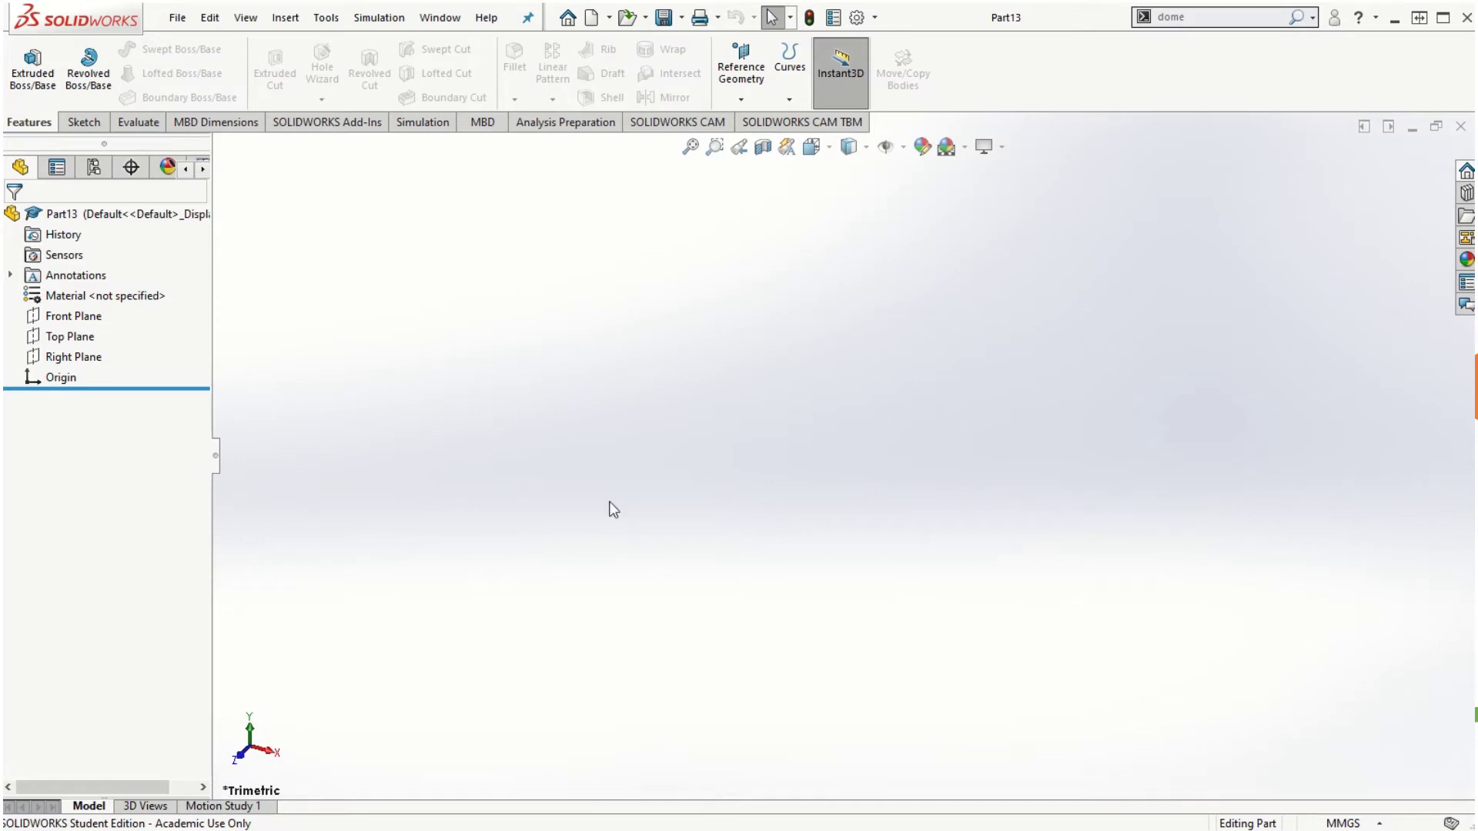
click(40, 334)
click(55, 306)
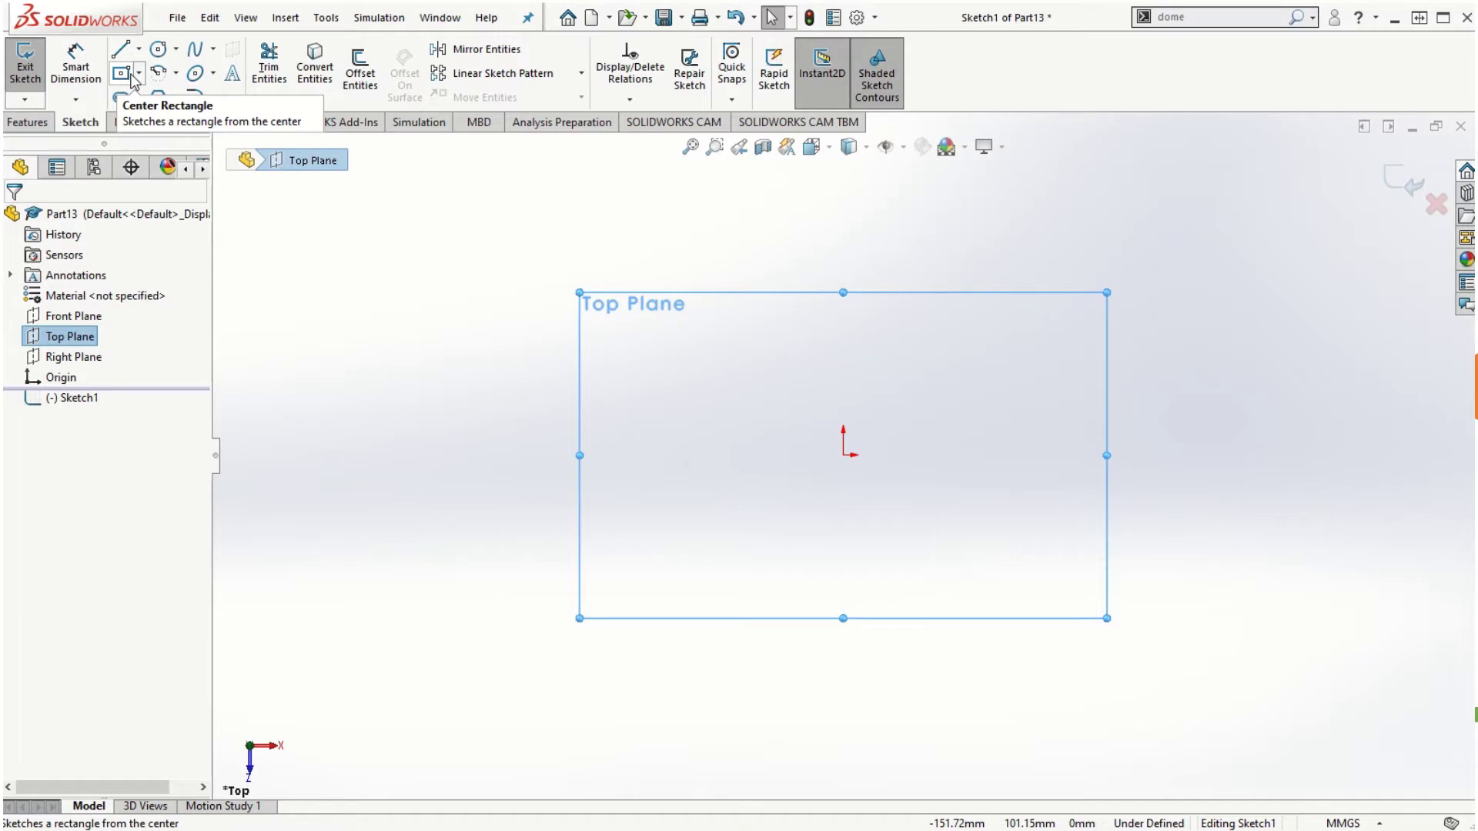
Sketch a center rectangle about 275 mm wide, centered on the origin.
click(138, 74)
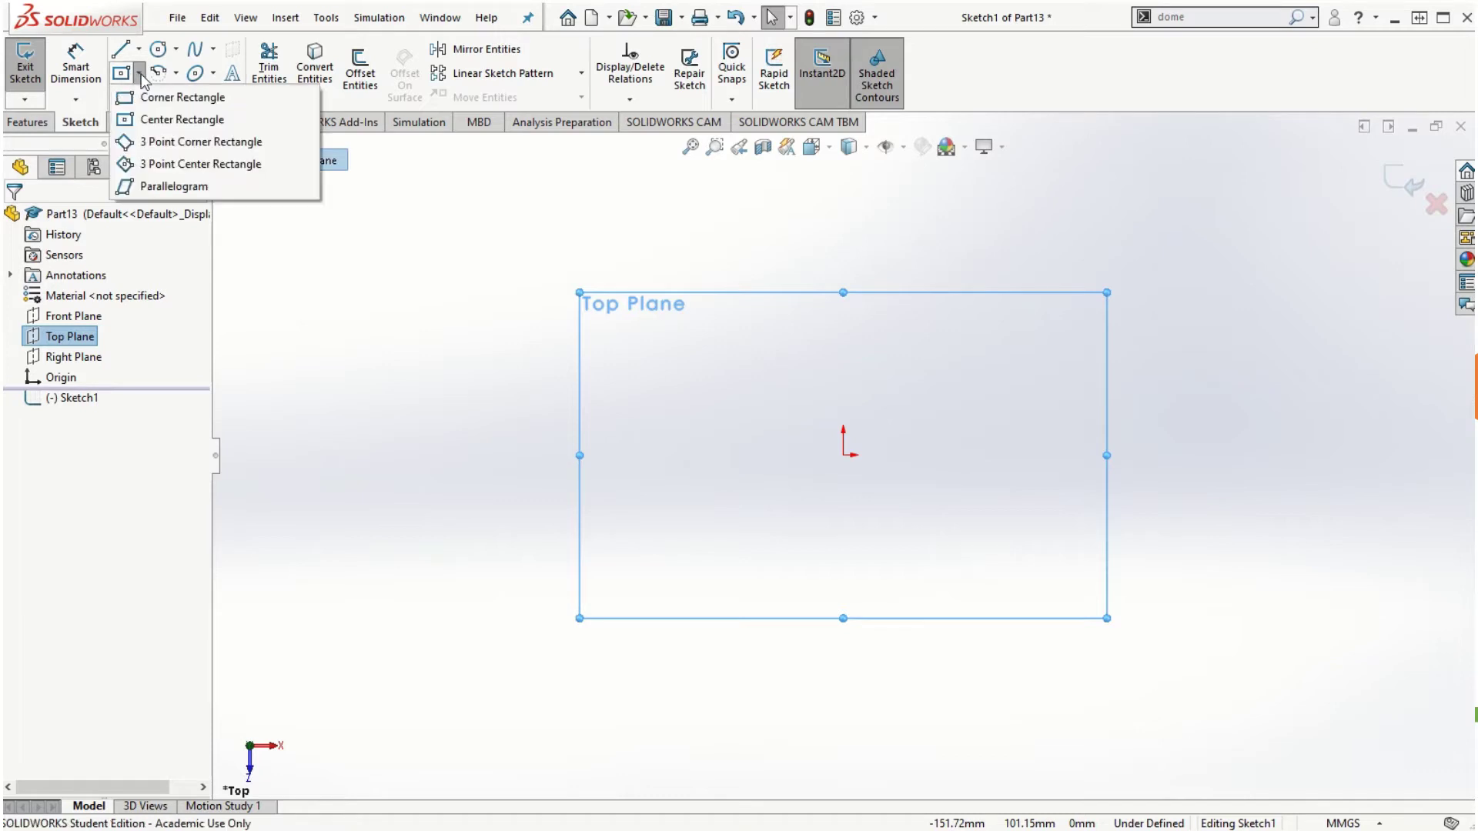
click(151, 120)
click(845, 456)
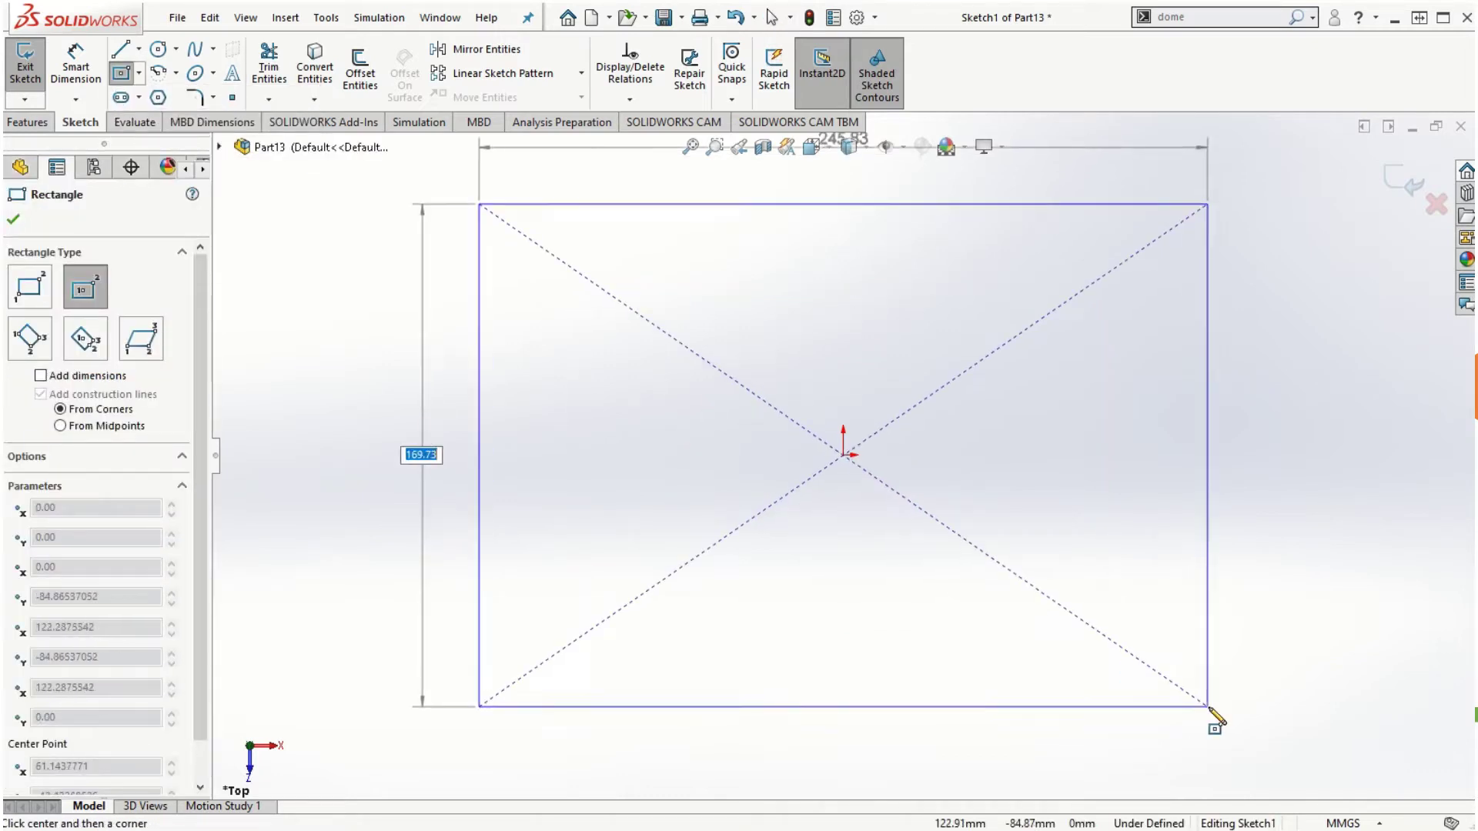
click(1249, 648)
Dimension the rectangle to 250 mm along its horizontal edge and 100 mm along its vertical edge.
click(76, 67)
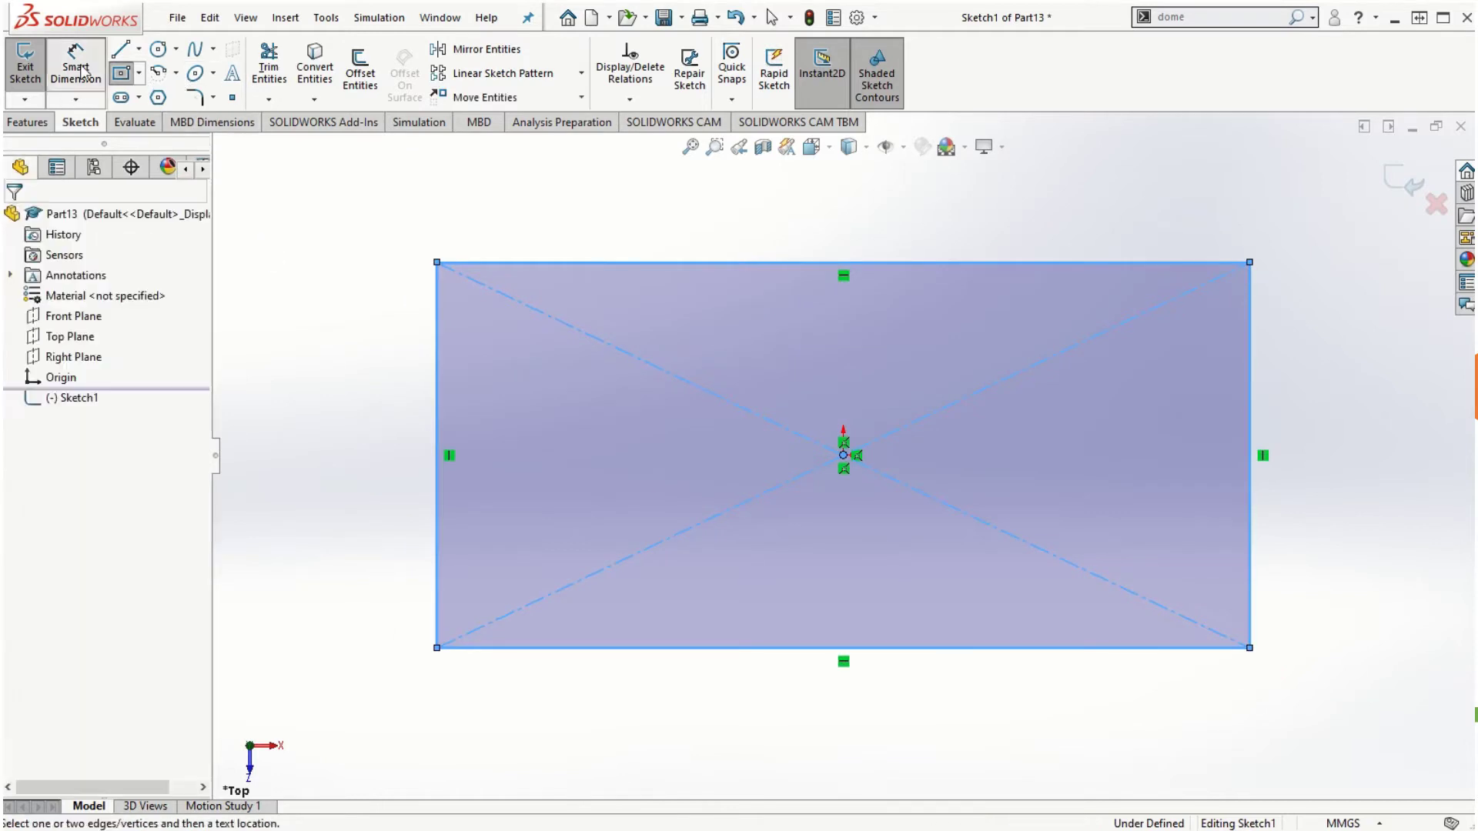
click(600, 263)
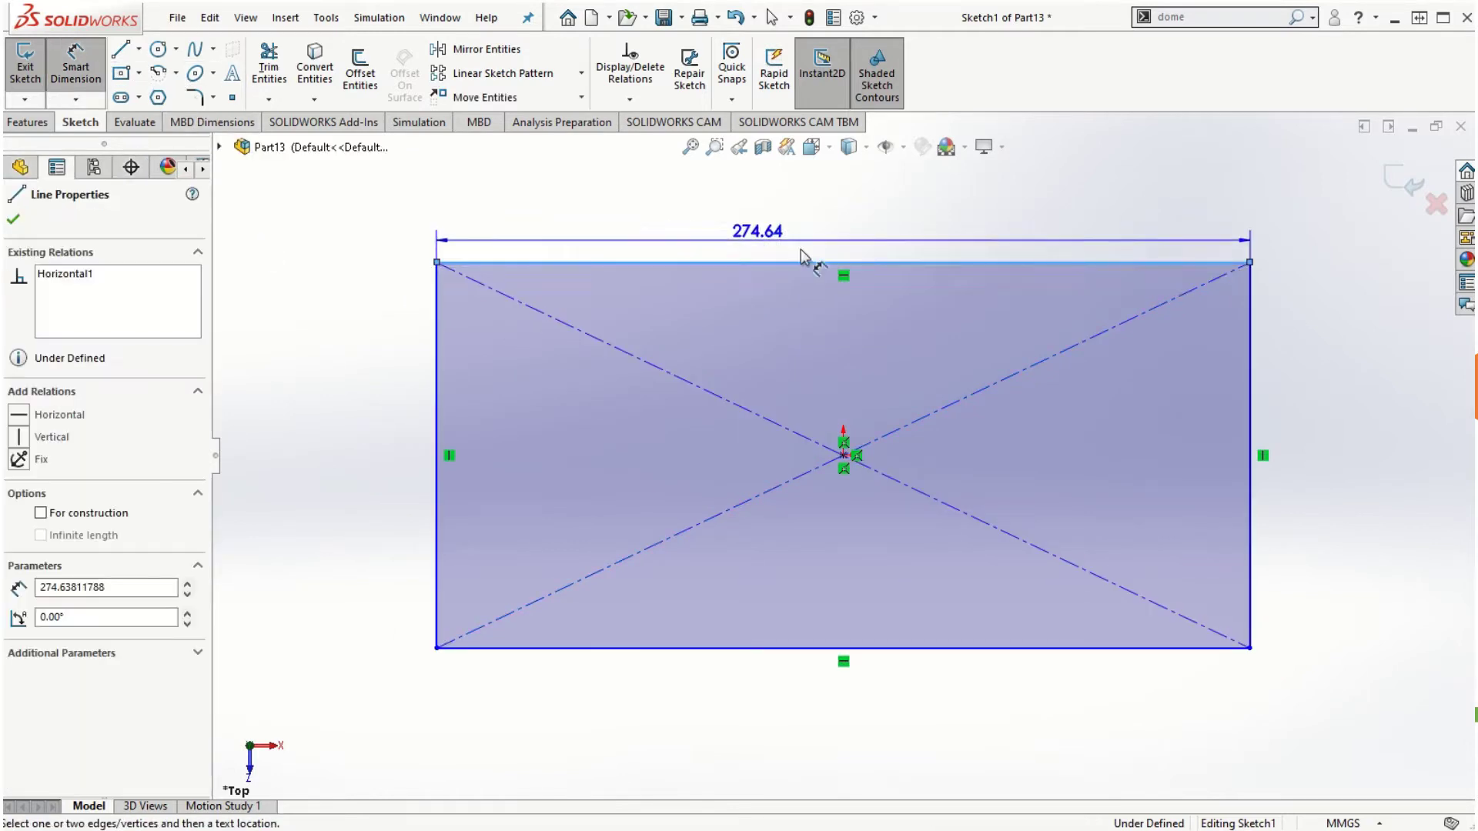
click(848, 234)
text(2)
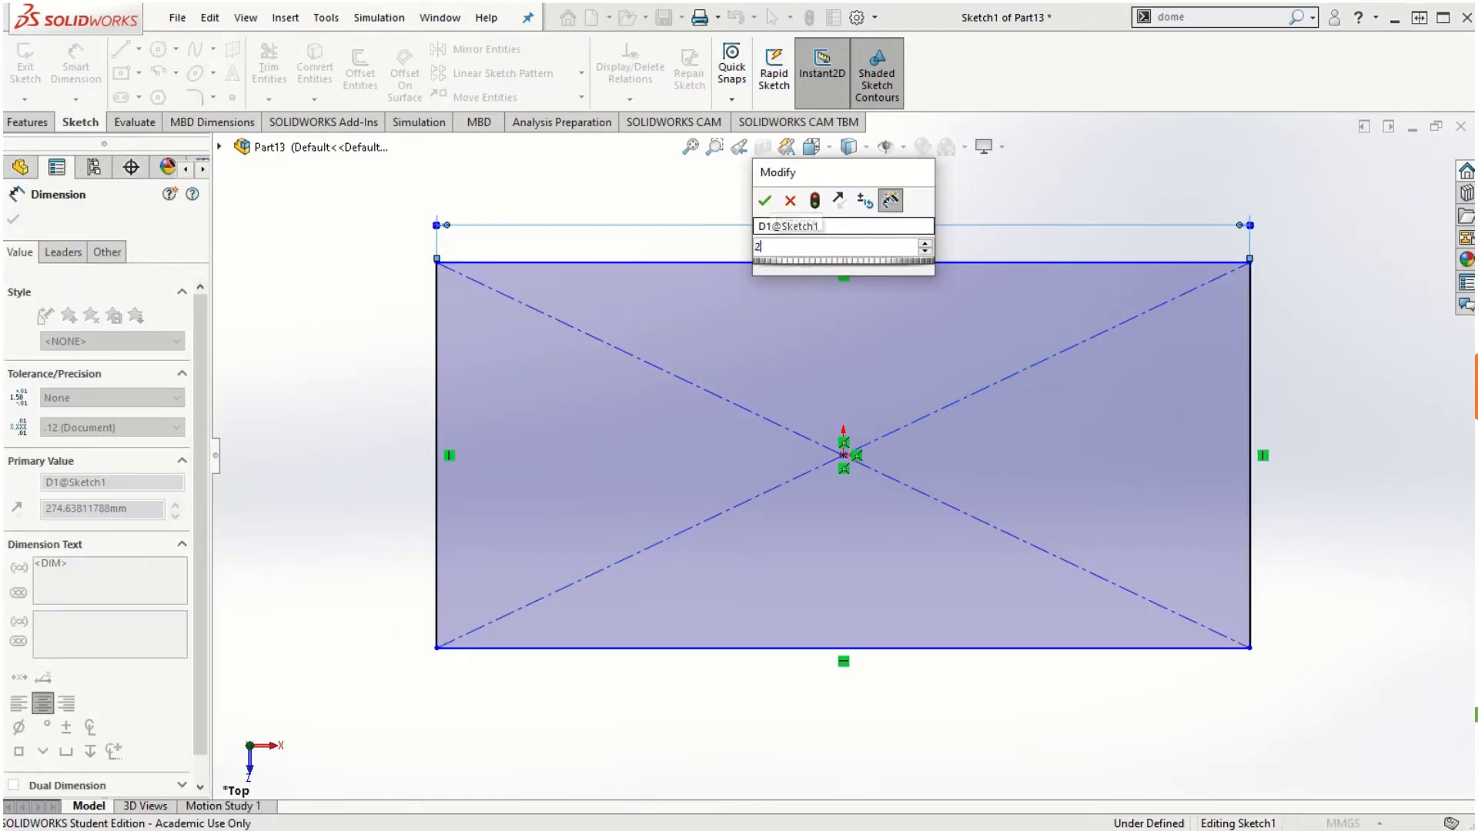
text(50)
key(Return)
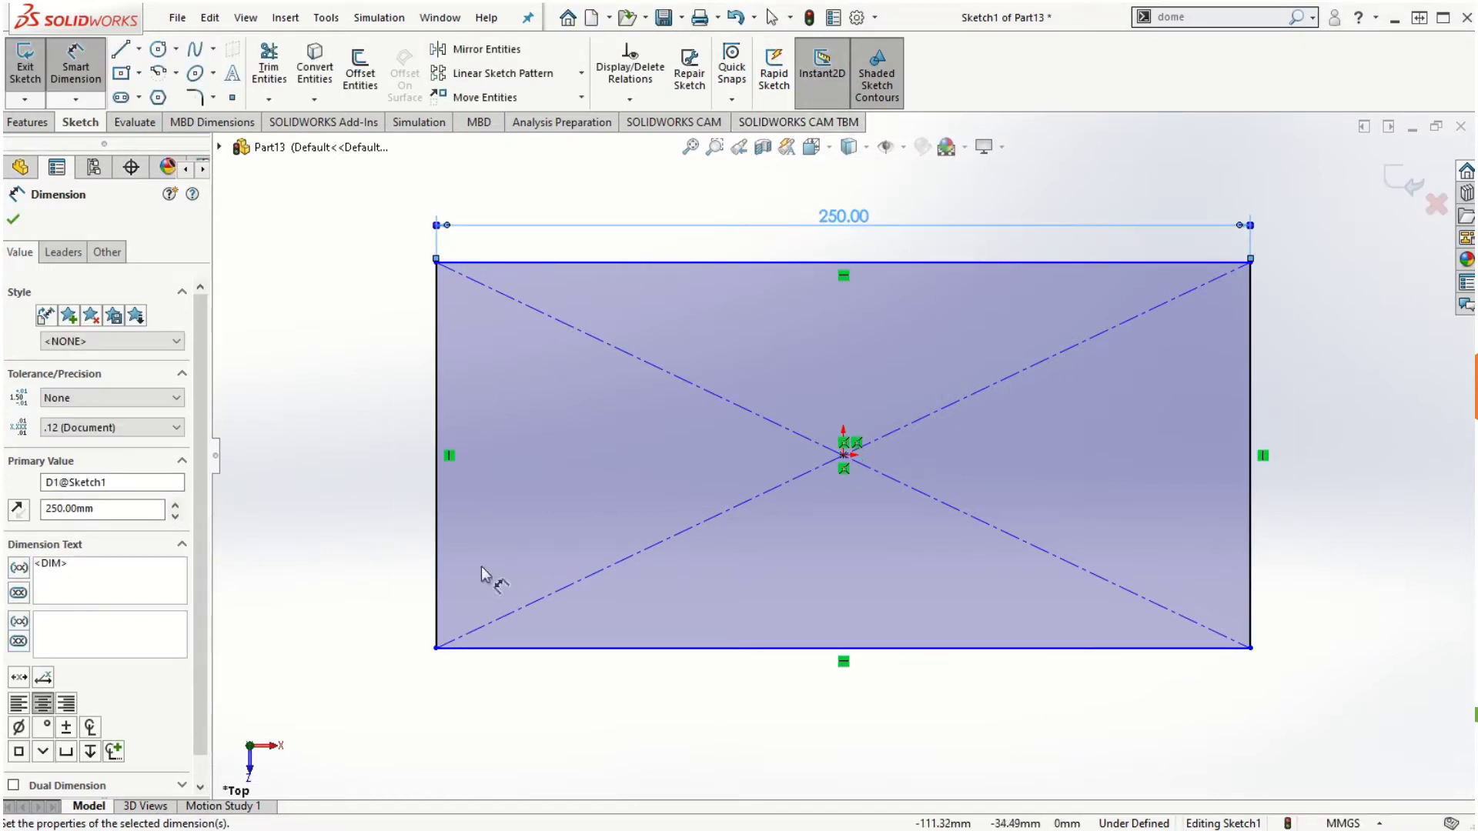
click(436, 525)
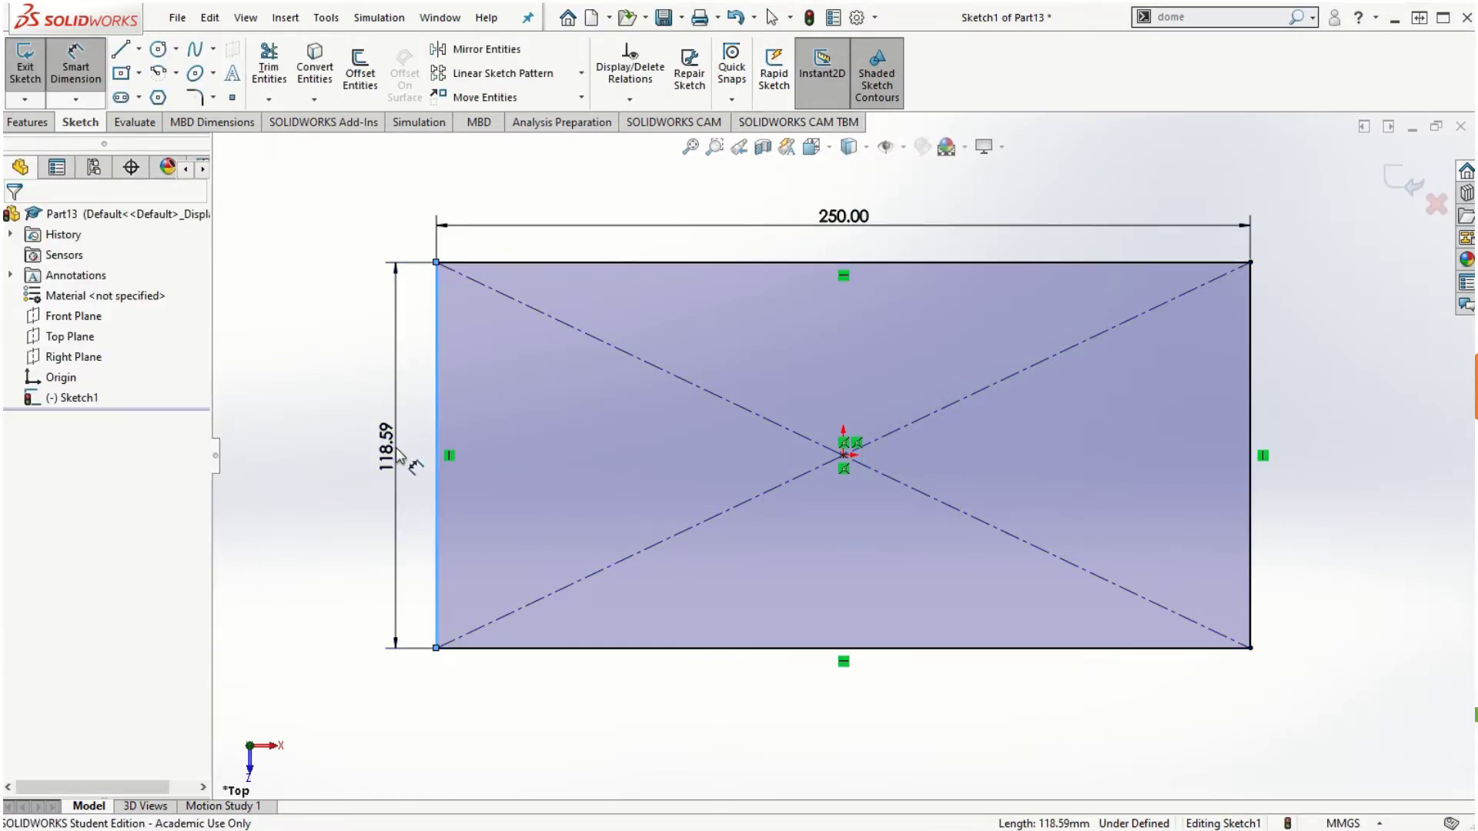
click(397, 452)
text(100)
key(Return)
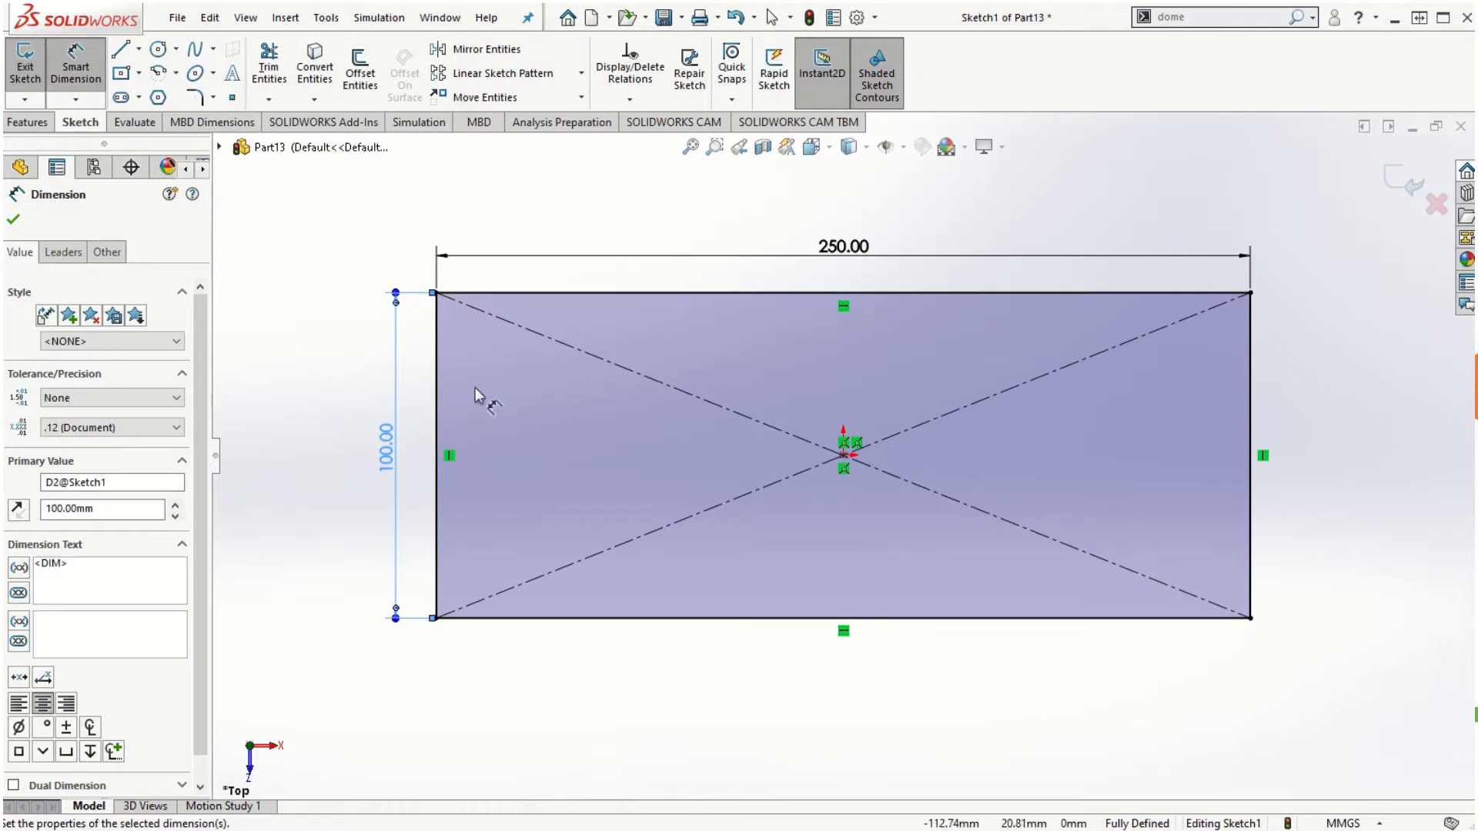
click(15, 220)
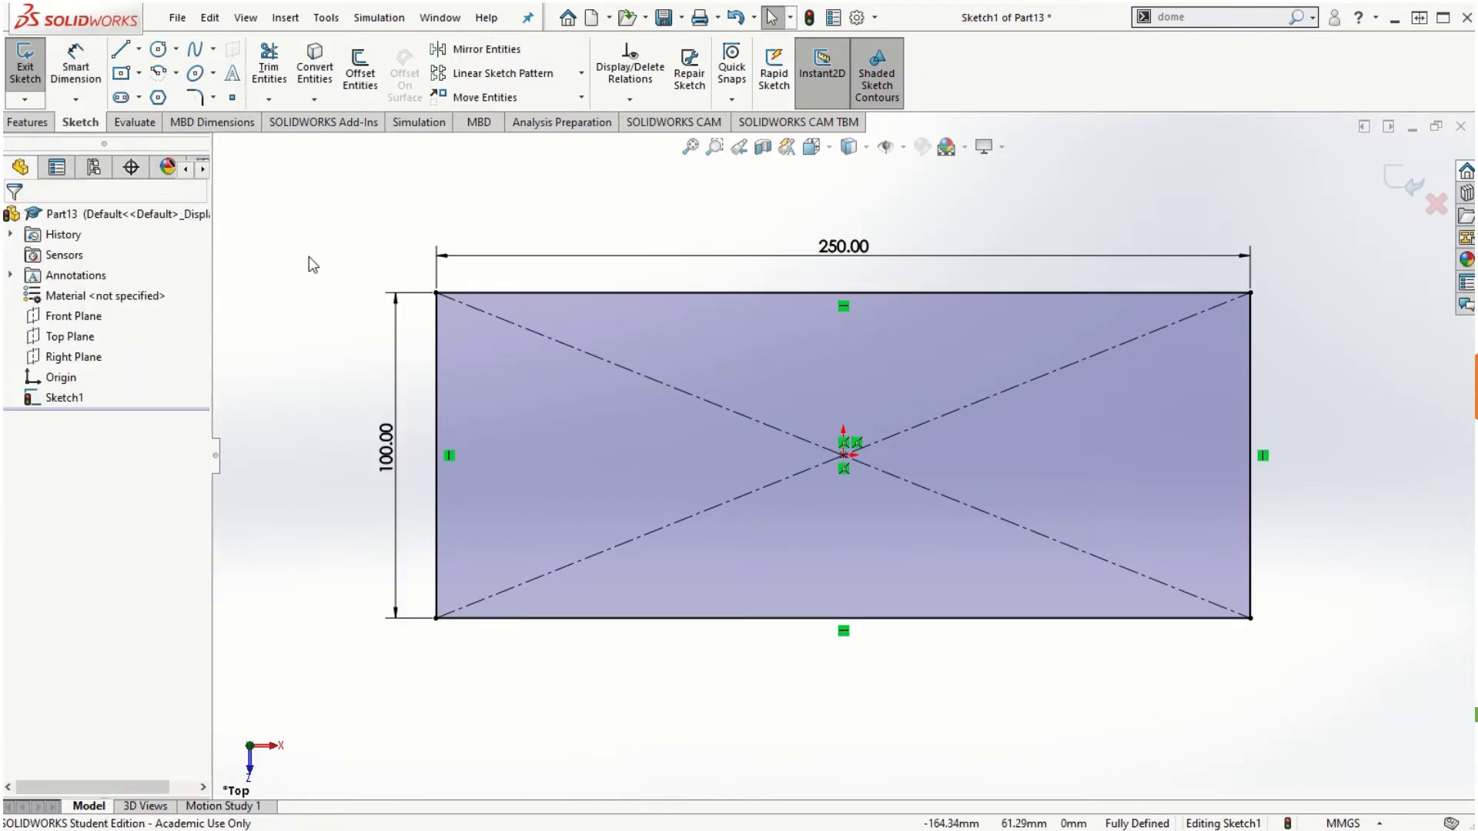
Extrude the rectangle upward as a blind boss 20 mm deep.
click(27, 122)
click(48, 89)
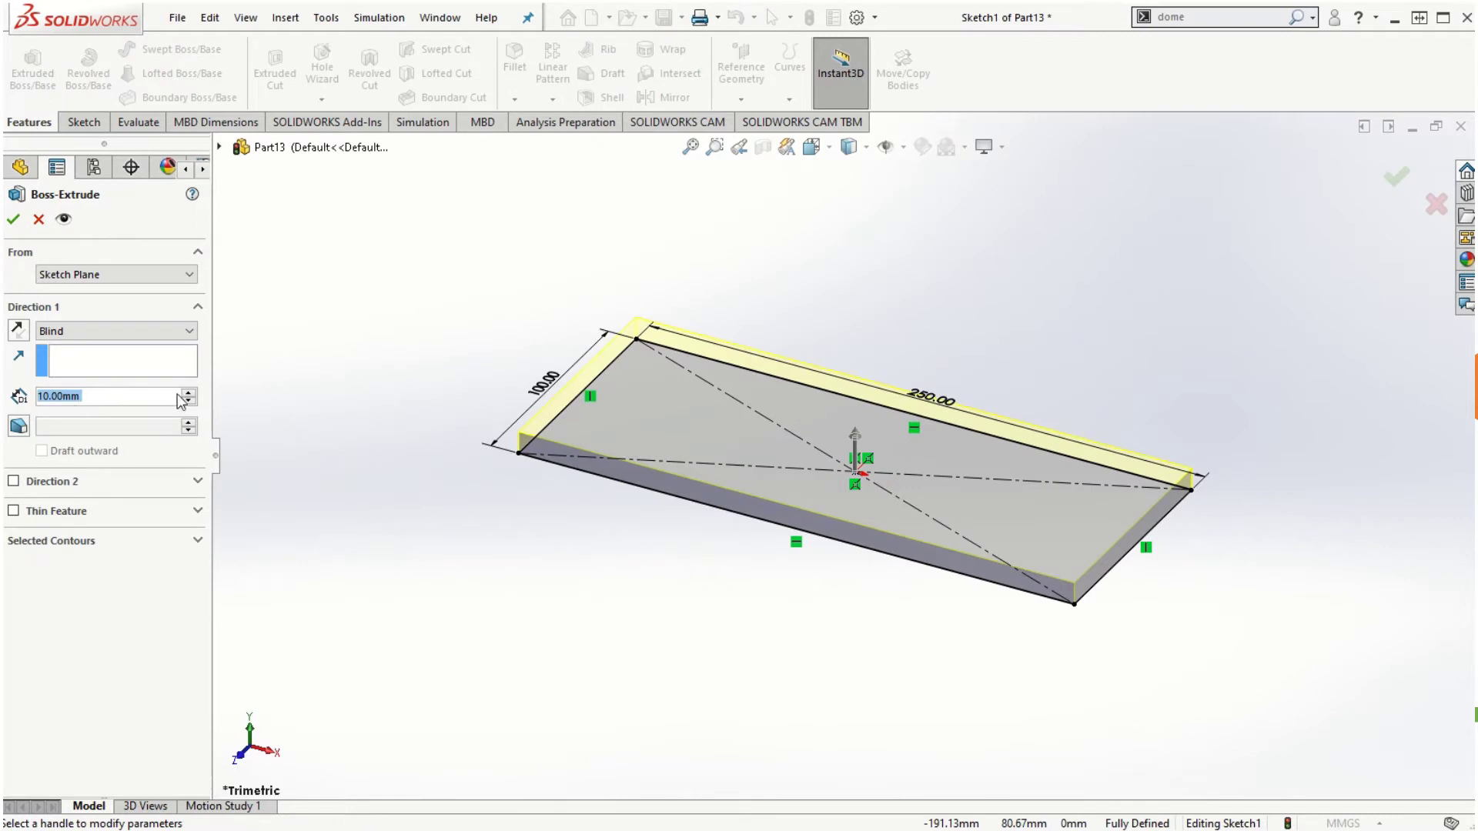
click(189, 392)
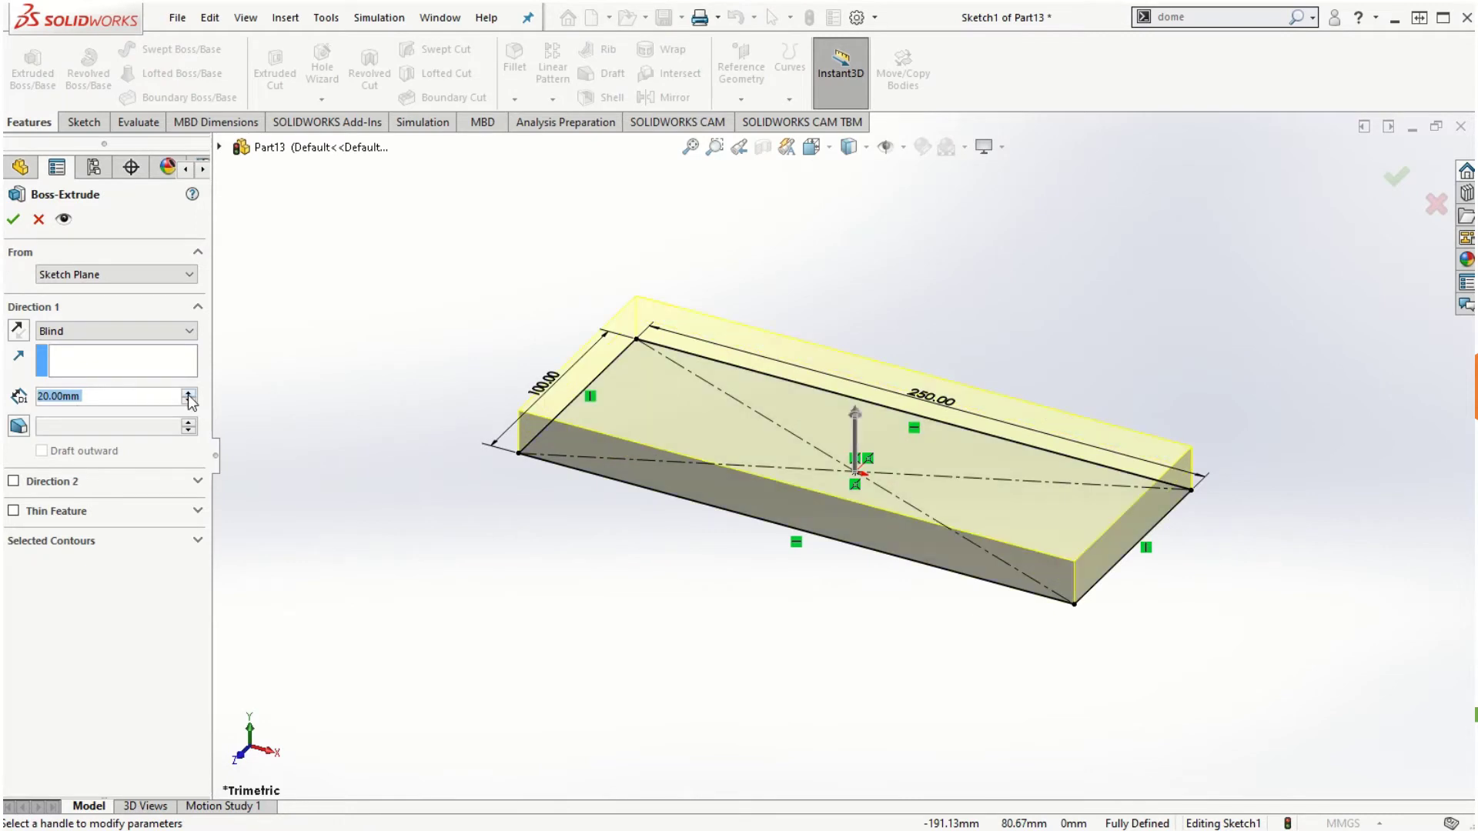
click(14, 220)
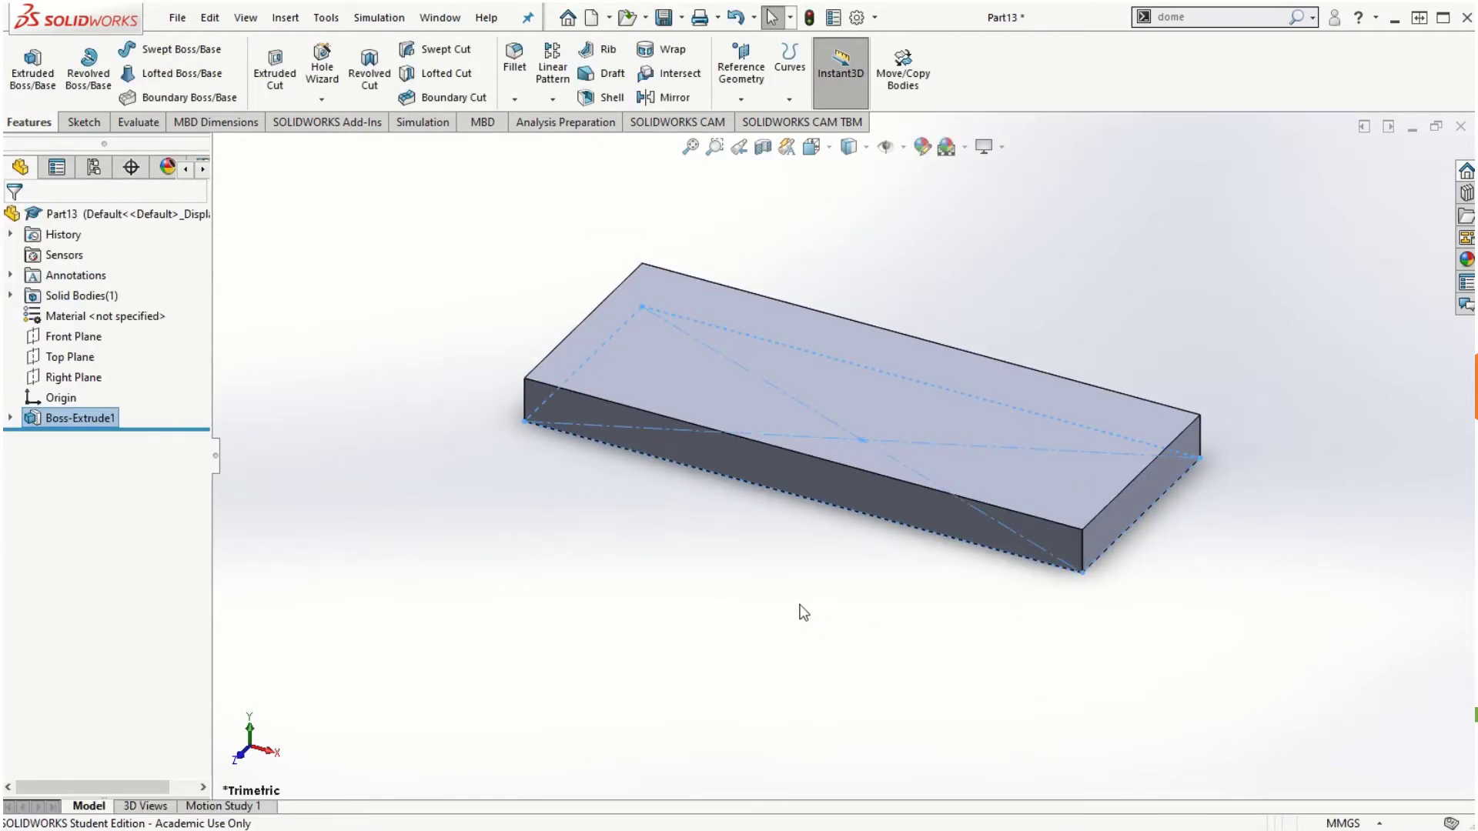
scroll(849, 250, down, 2)
click(771, 650)
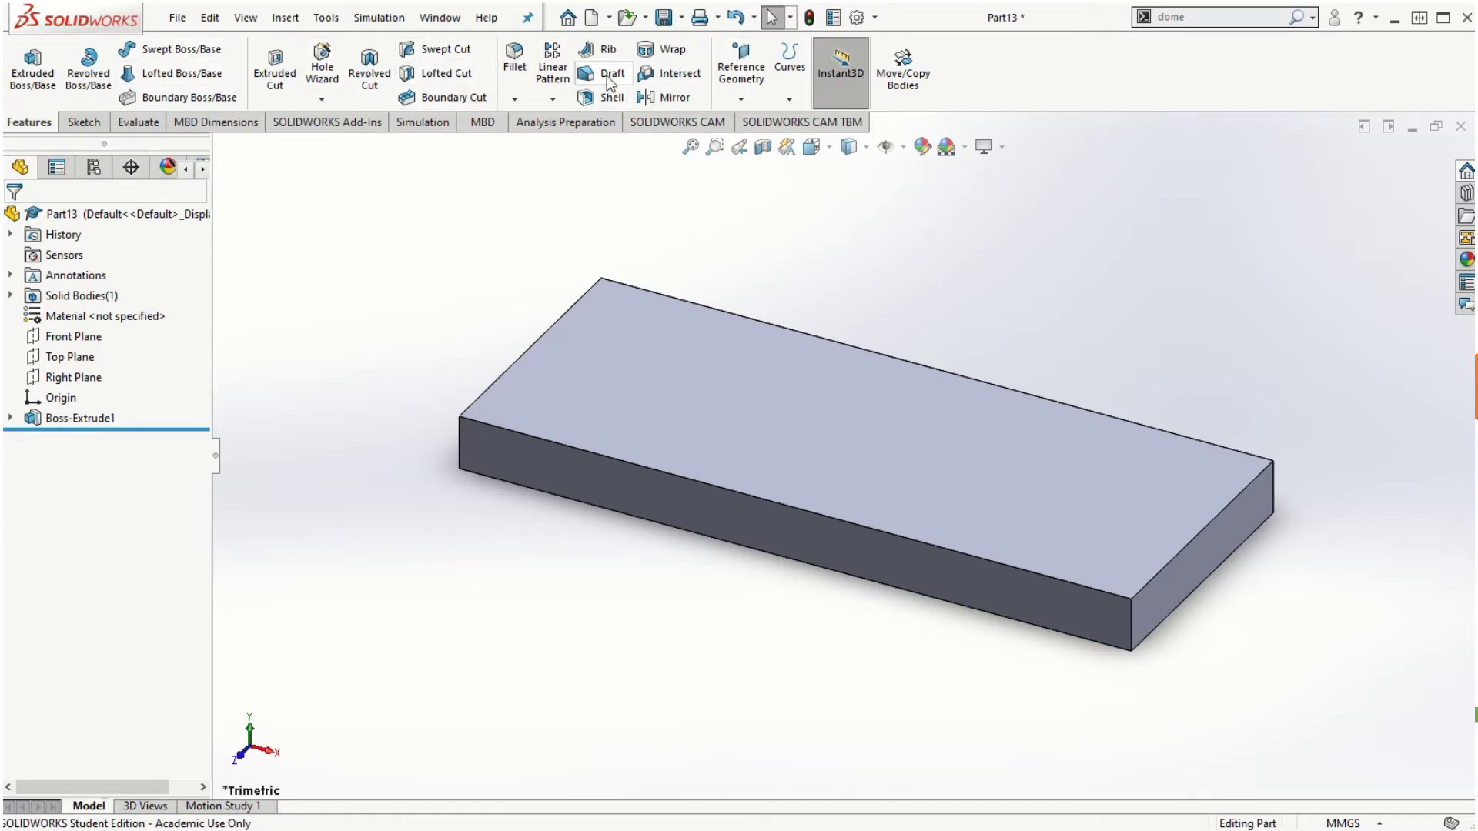
Search the commands for dome and add the Dome command to the Features commands beside Move/Copy Bodies.
click(1204, 17)
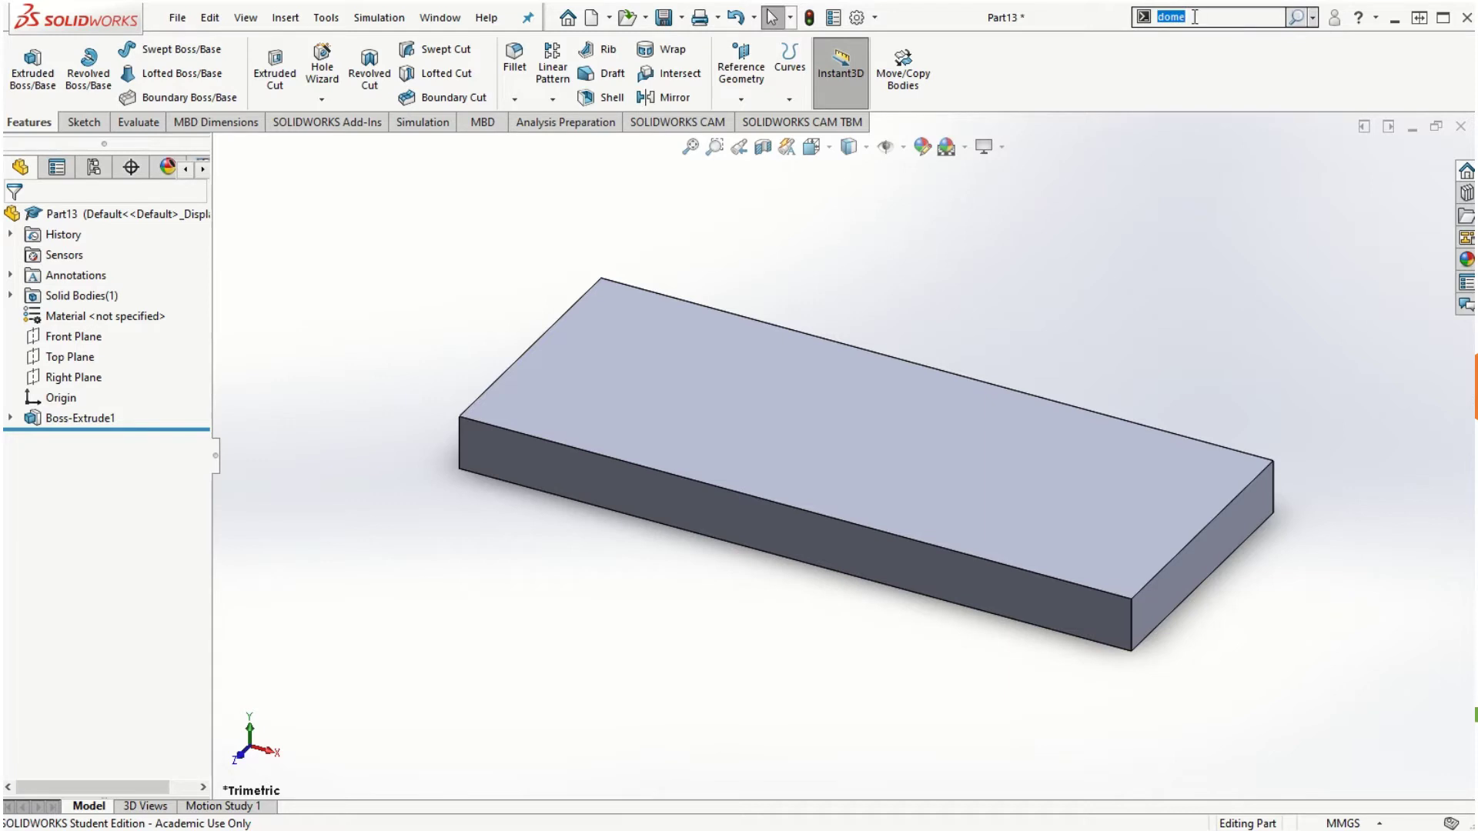
click(1298, 18)
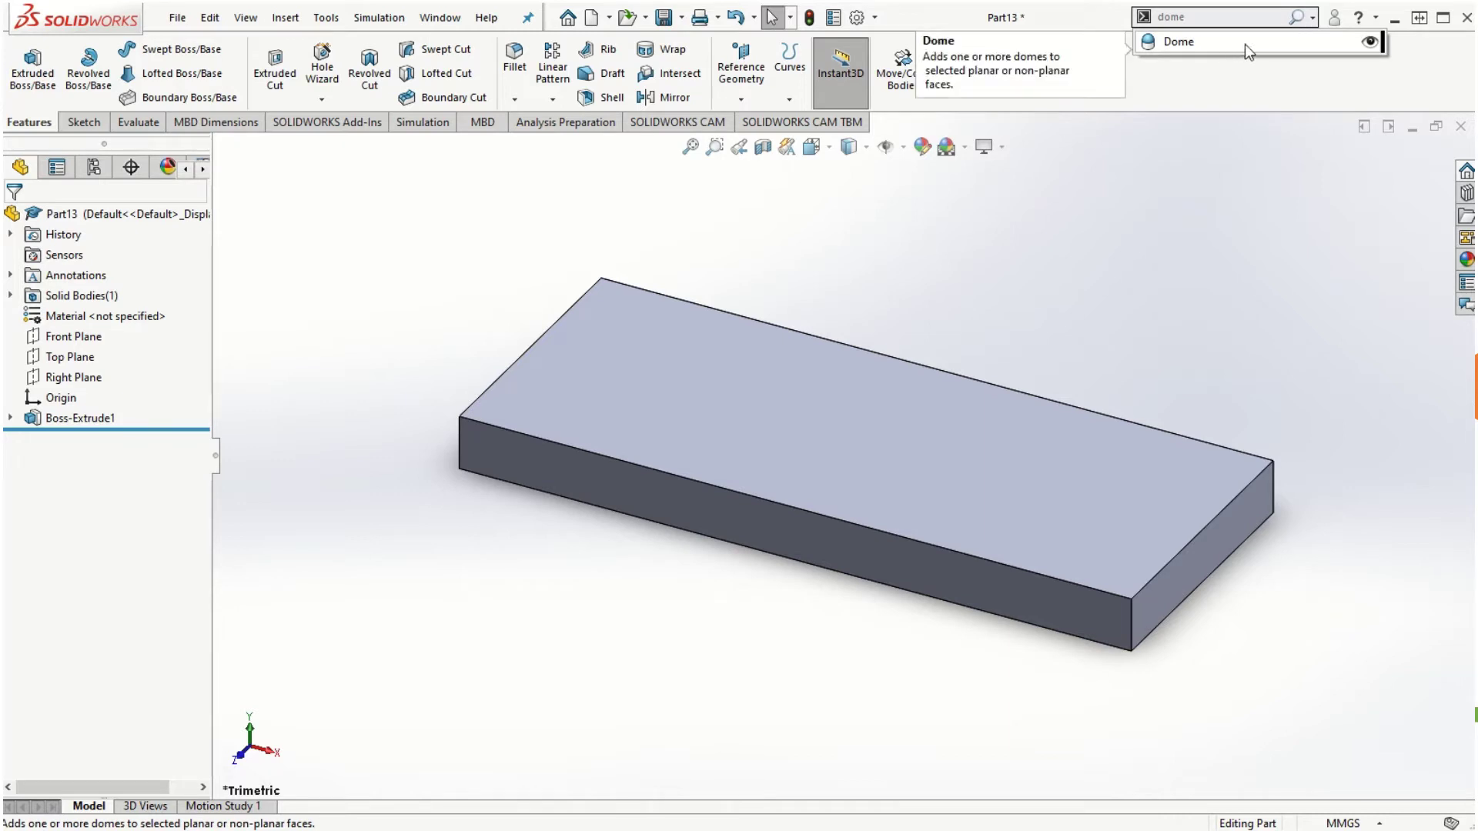
drag(1249, 44, 1022, 77)
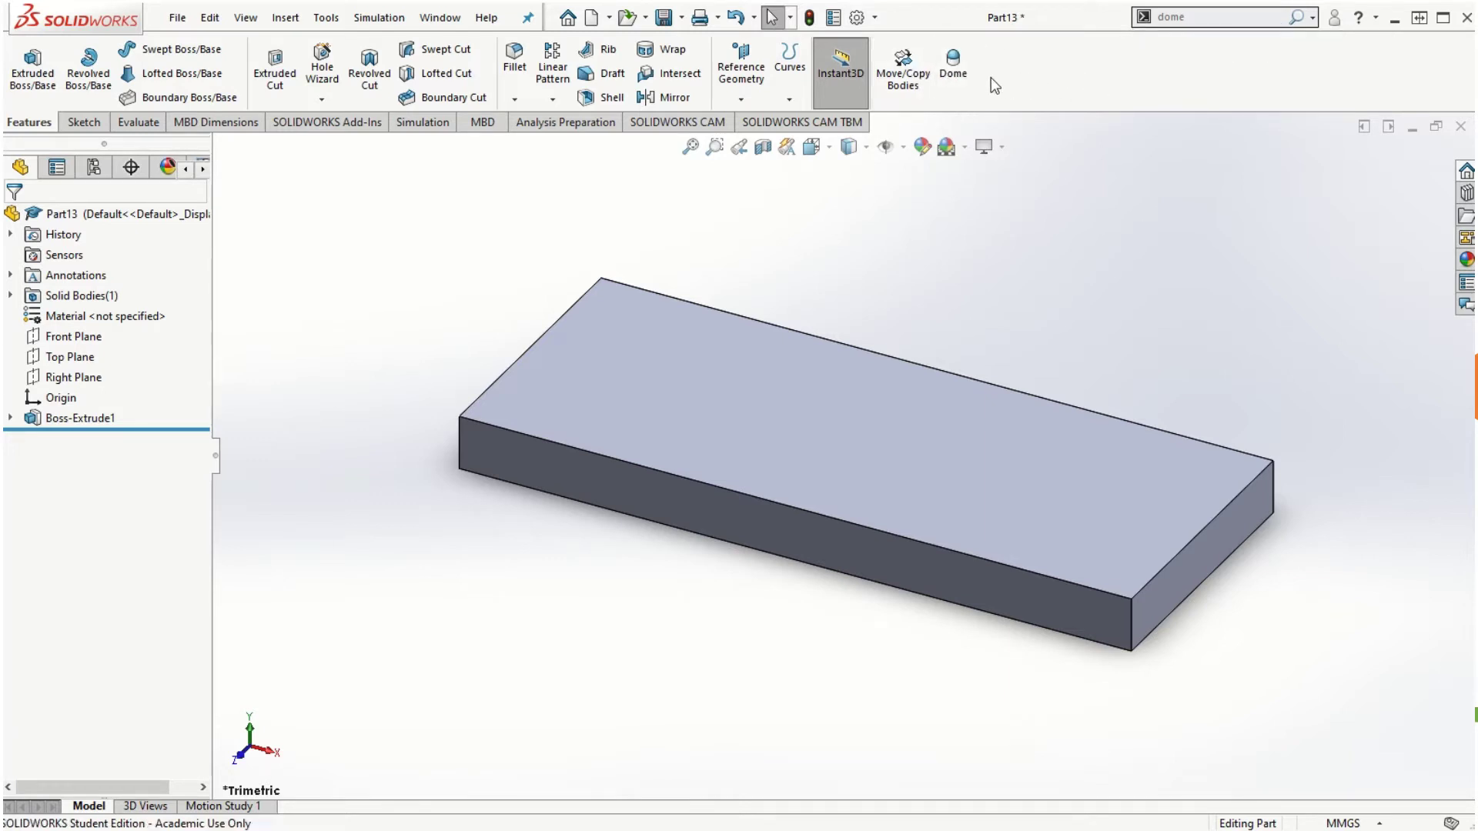
Add a 30 mm high dome to the top face of the block.
click(955, 69)
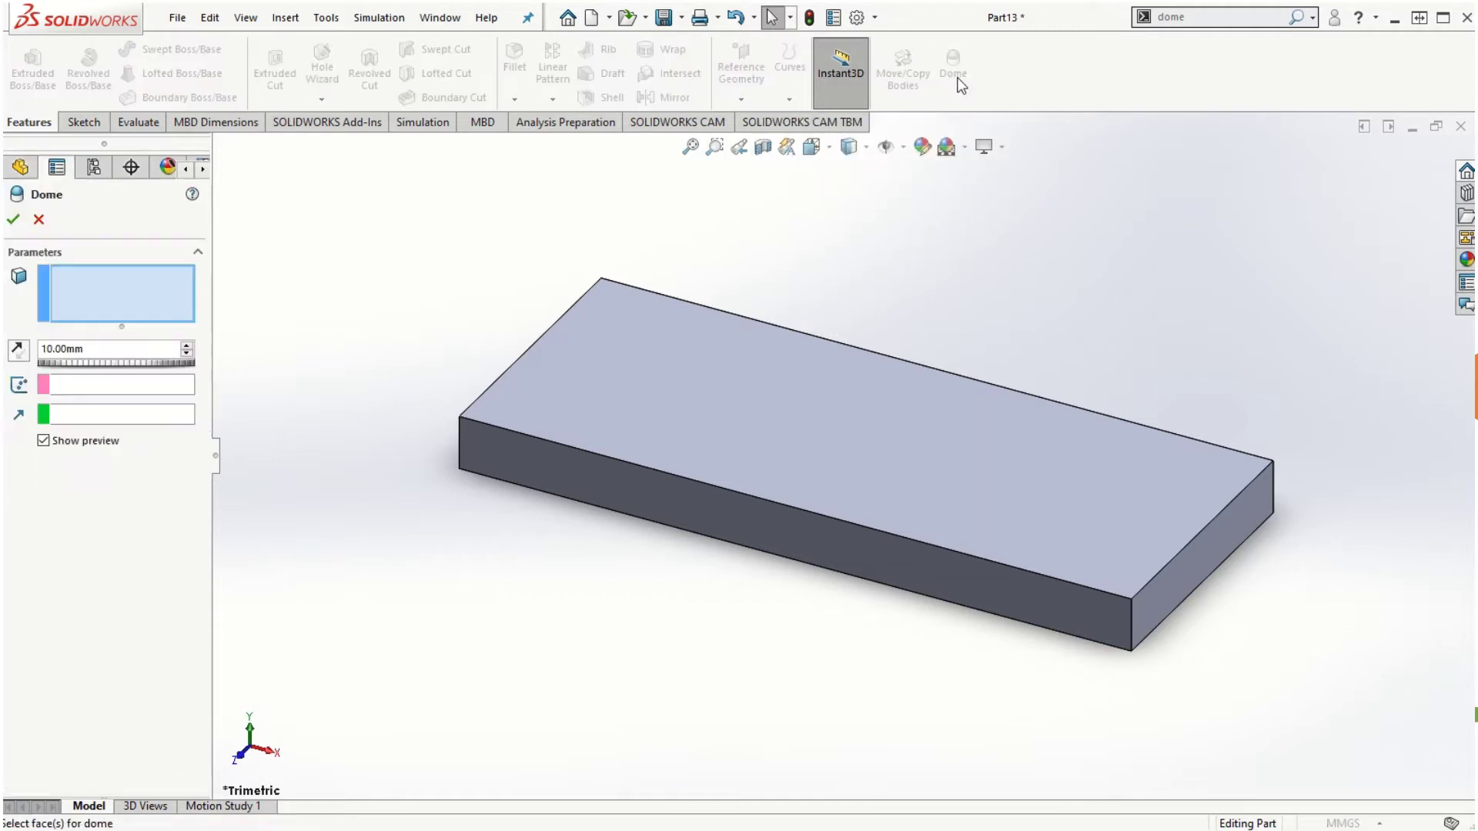
click(859, 430)
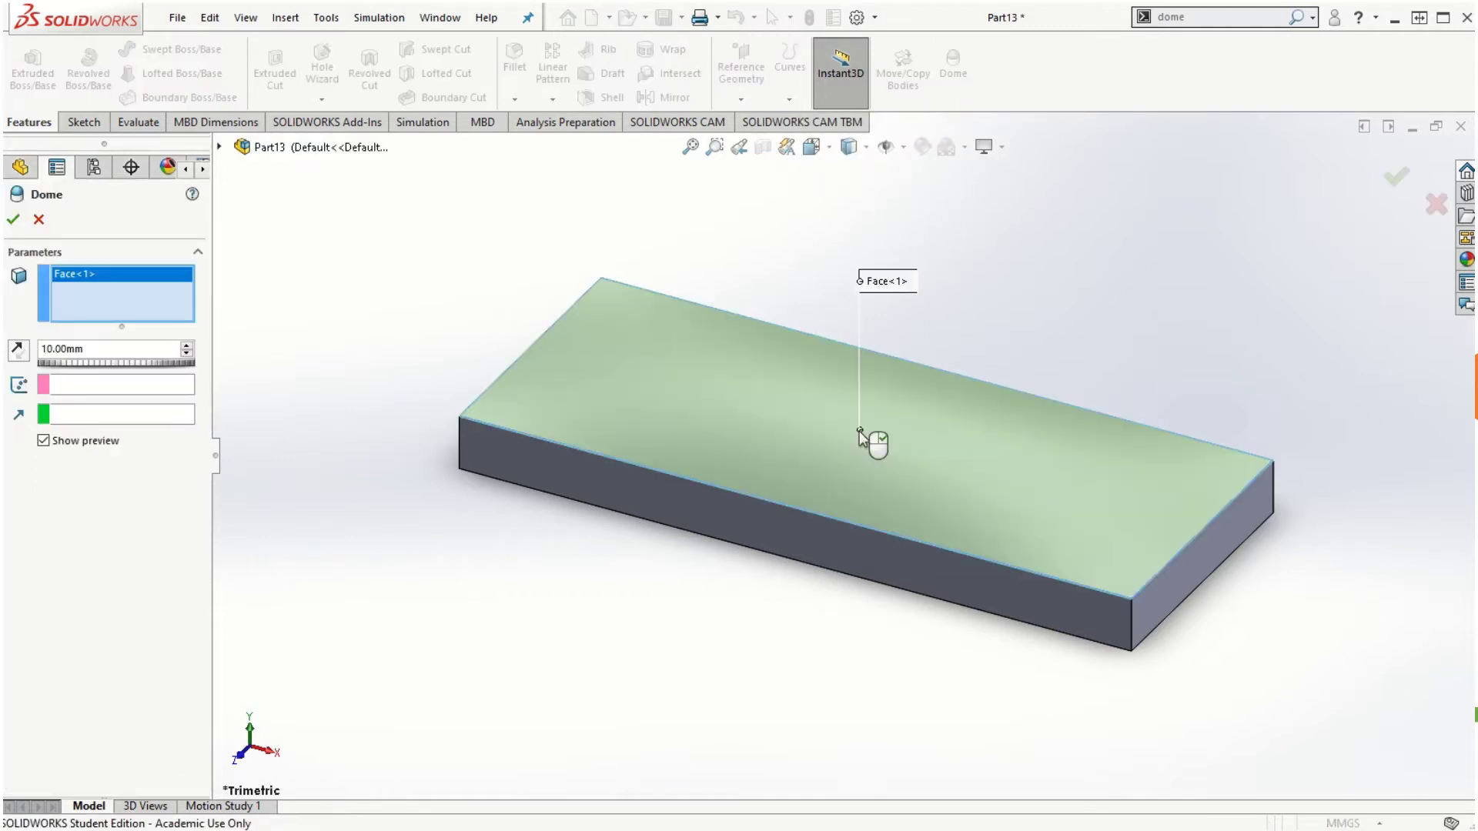
middle_drag(811, 640, 857, 538)
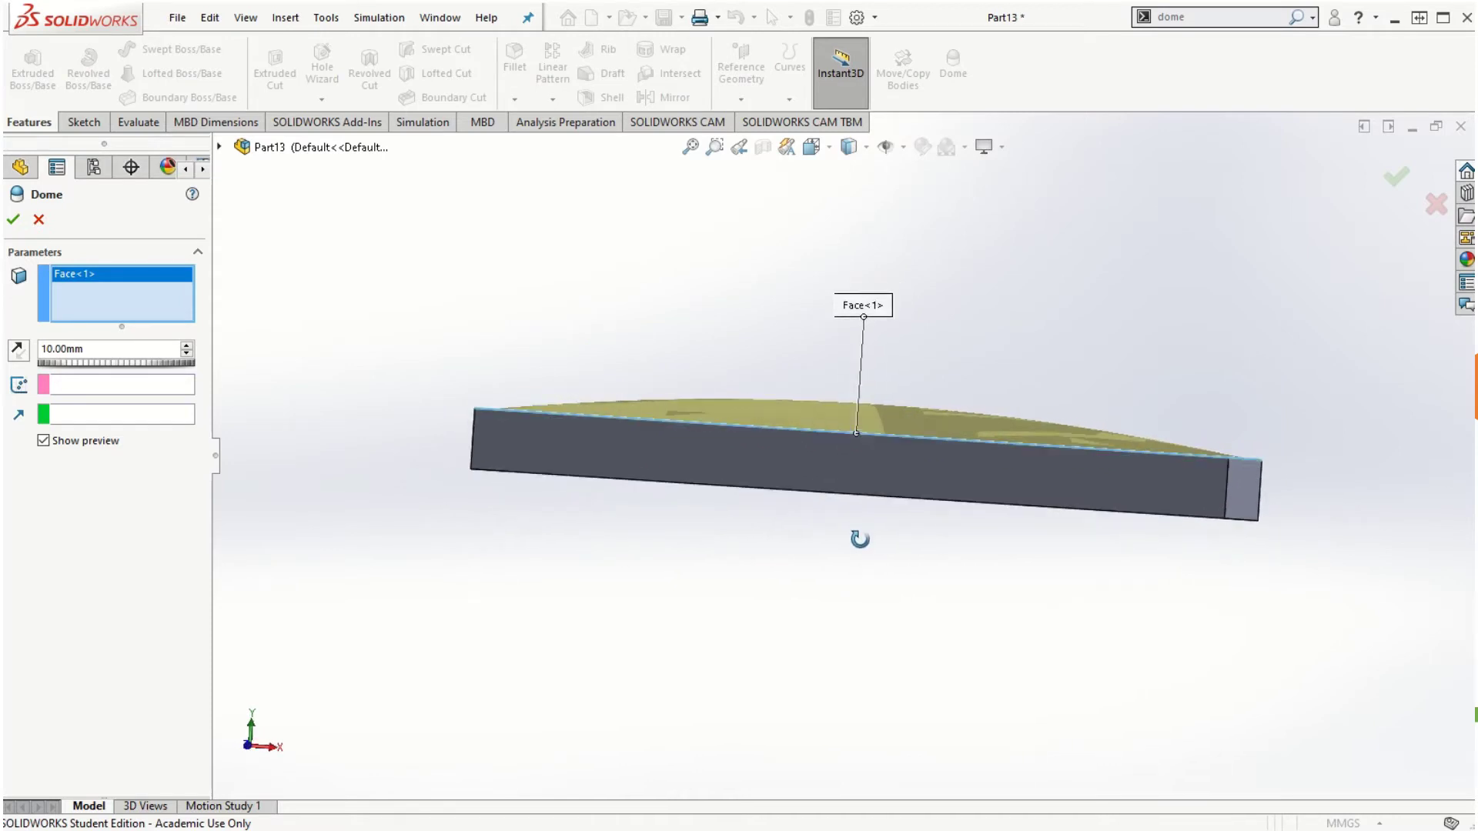
click(187, 347)
click(187, 348)
middle_drag(923, 544, 856, 610)
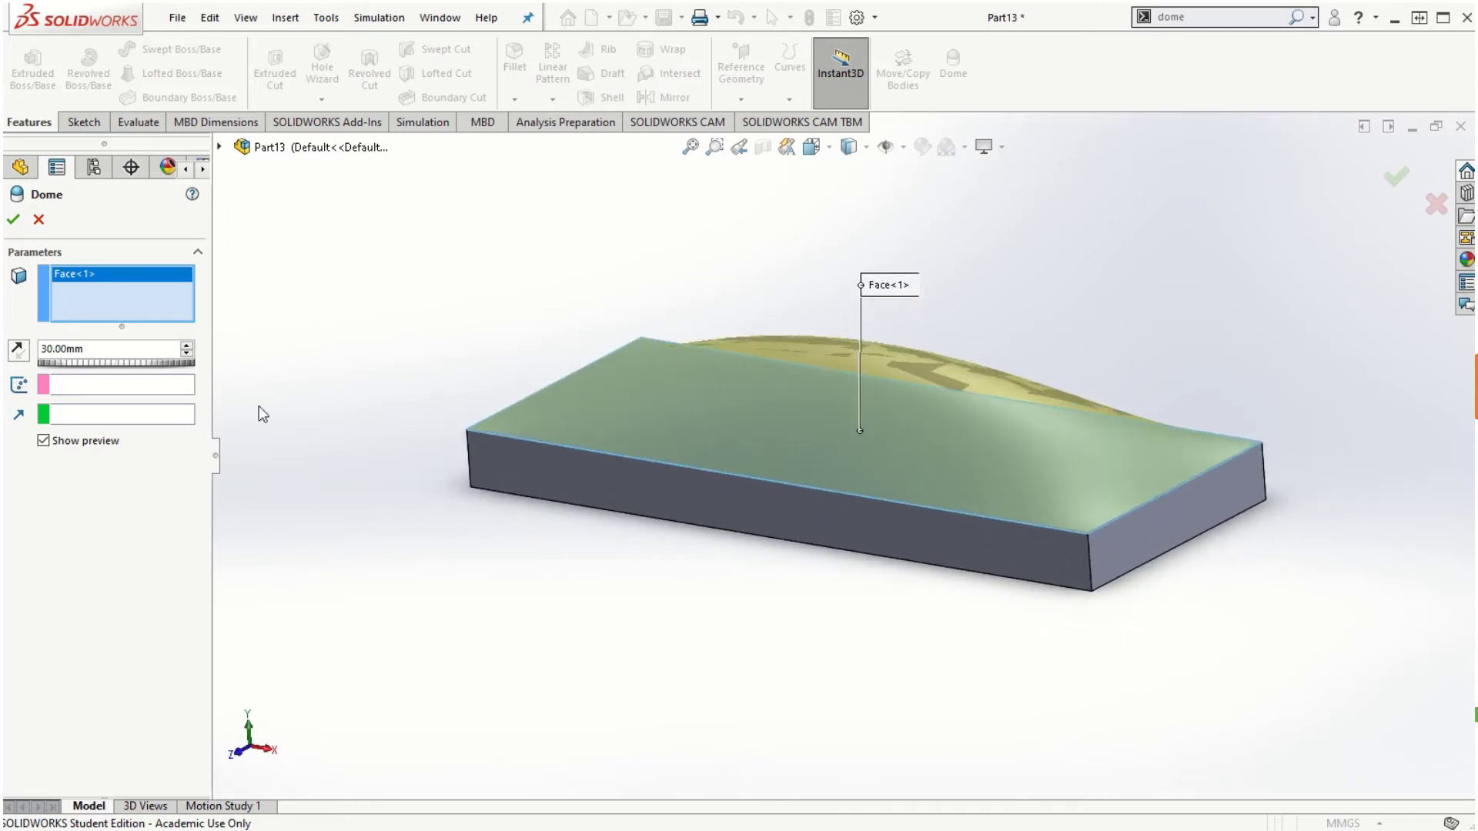
click(13, 218)
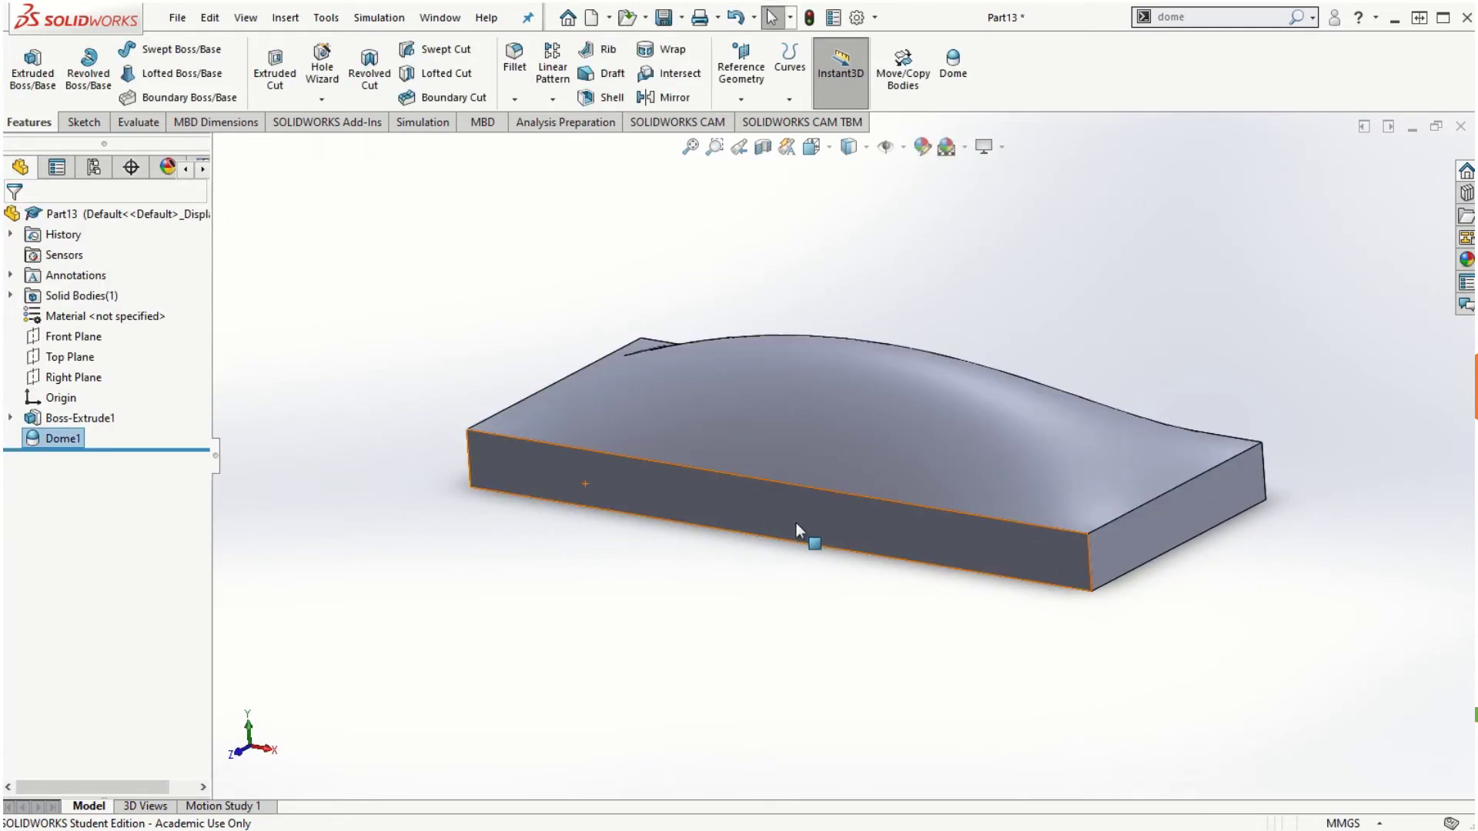
Inspect the domed face from several angles and suppress the dome feature.
middle_drag(842, 586, 894, 415)
click(894, 415)
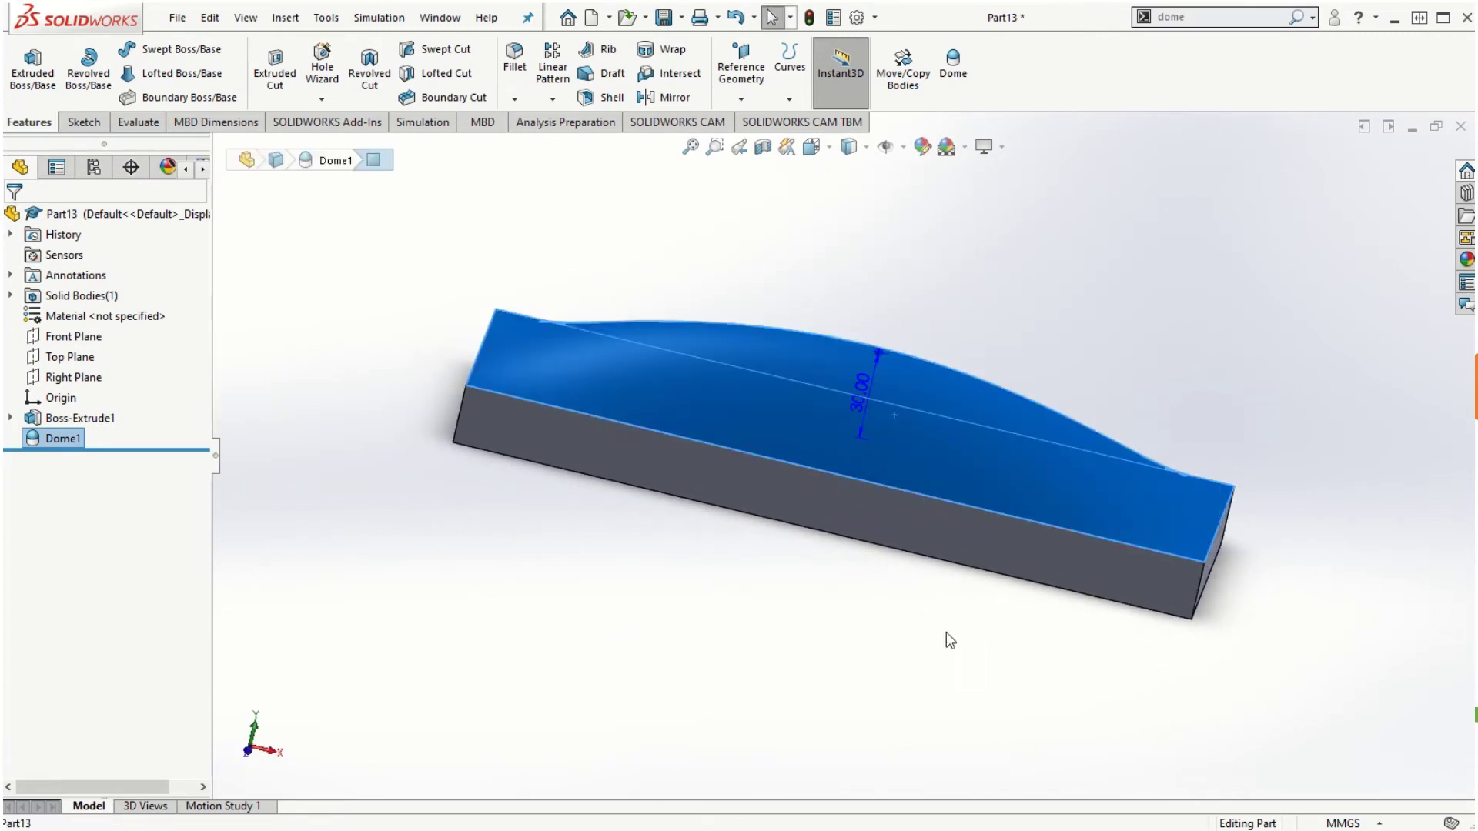
middle_drag(946, 631, 945, 568)
scroll(893, 442, down, 5)
scroll(842, 428, up, 5)
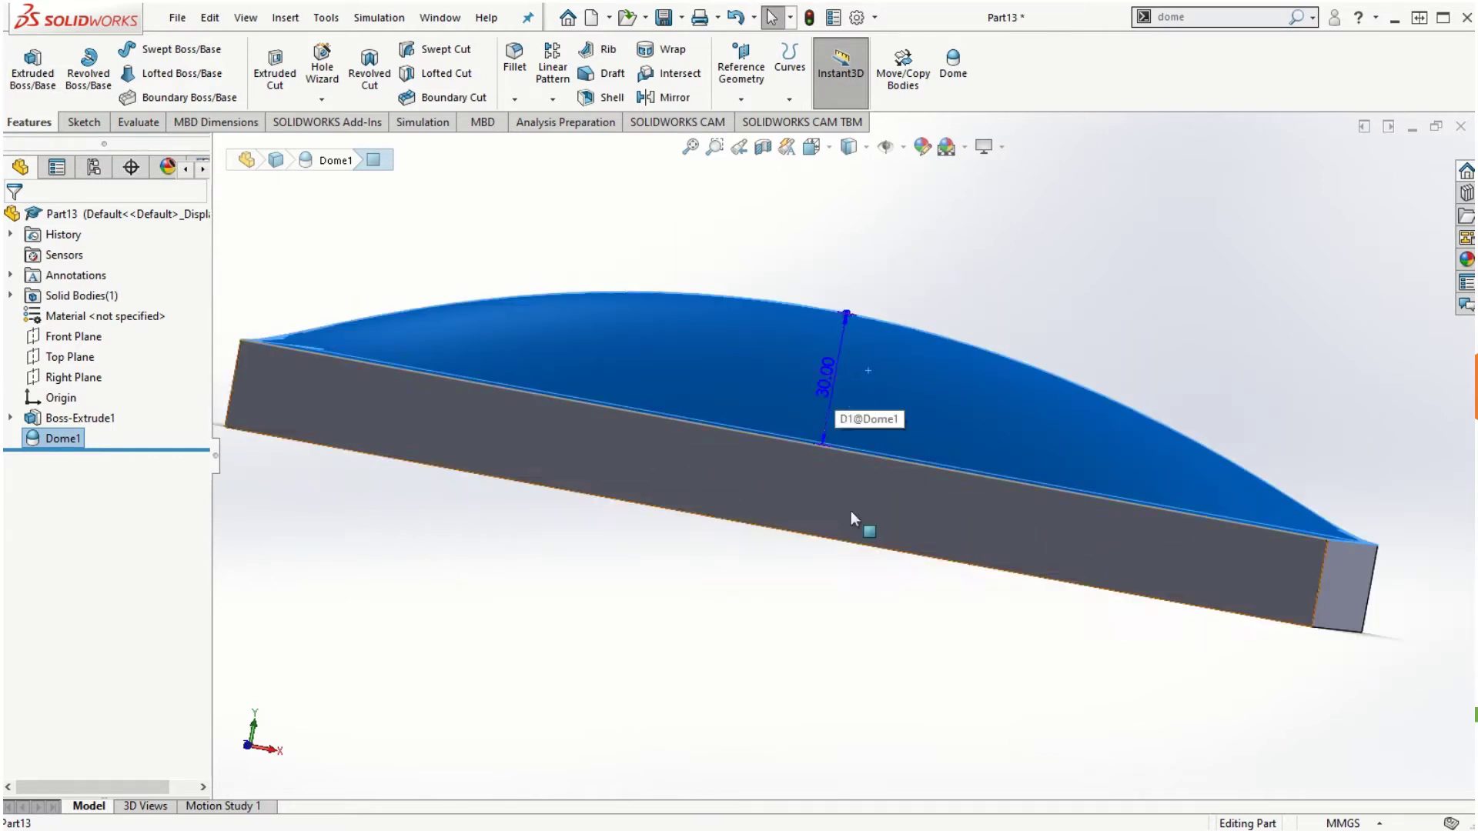
key(ctrl+7)
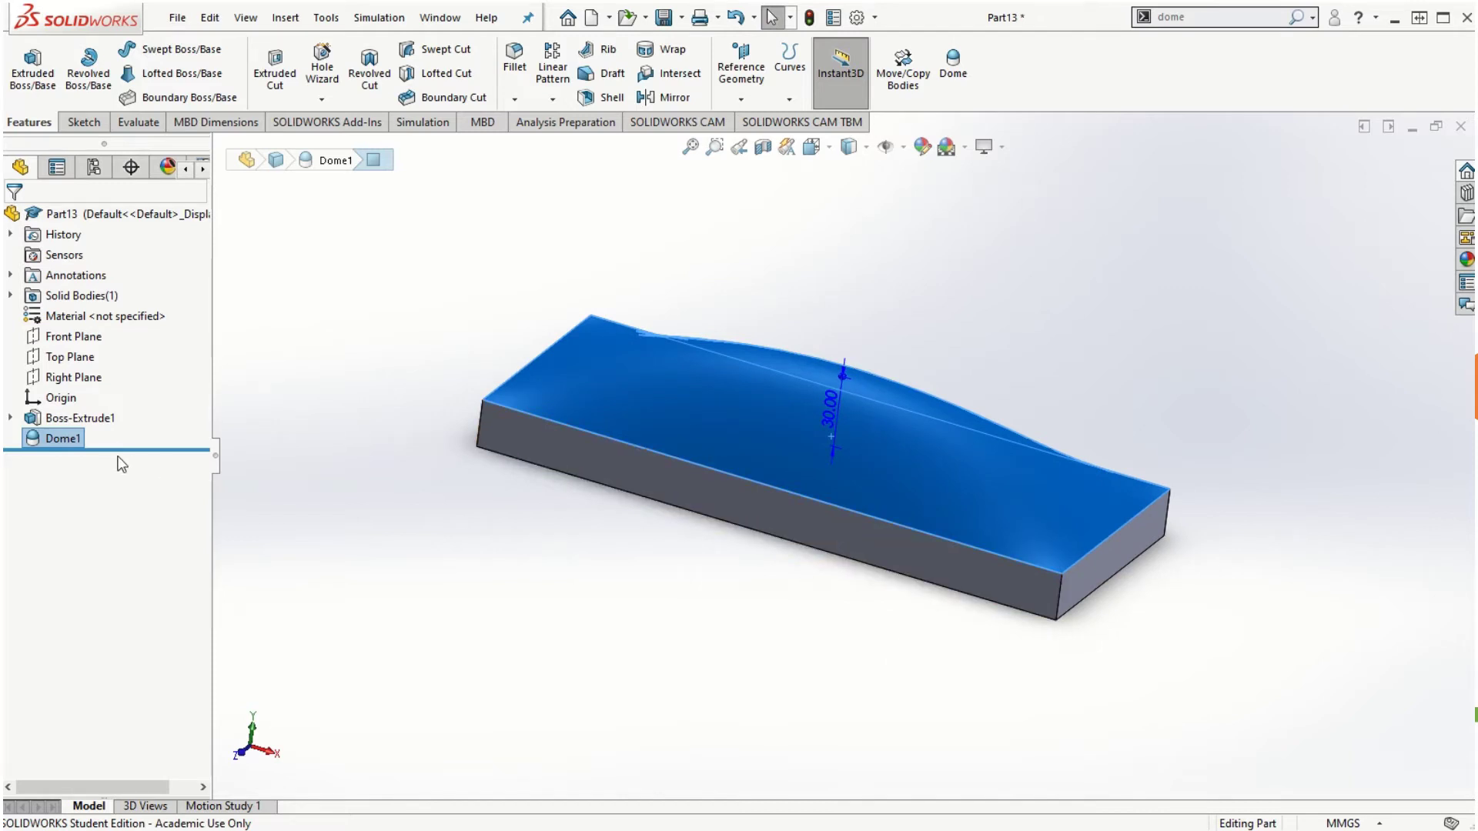
right_click(74, 438)
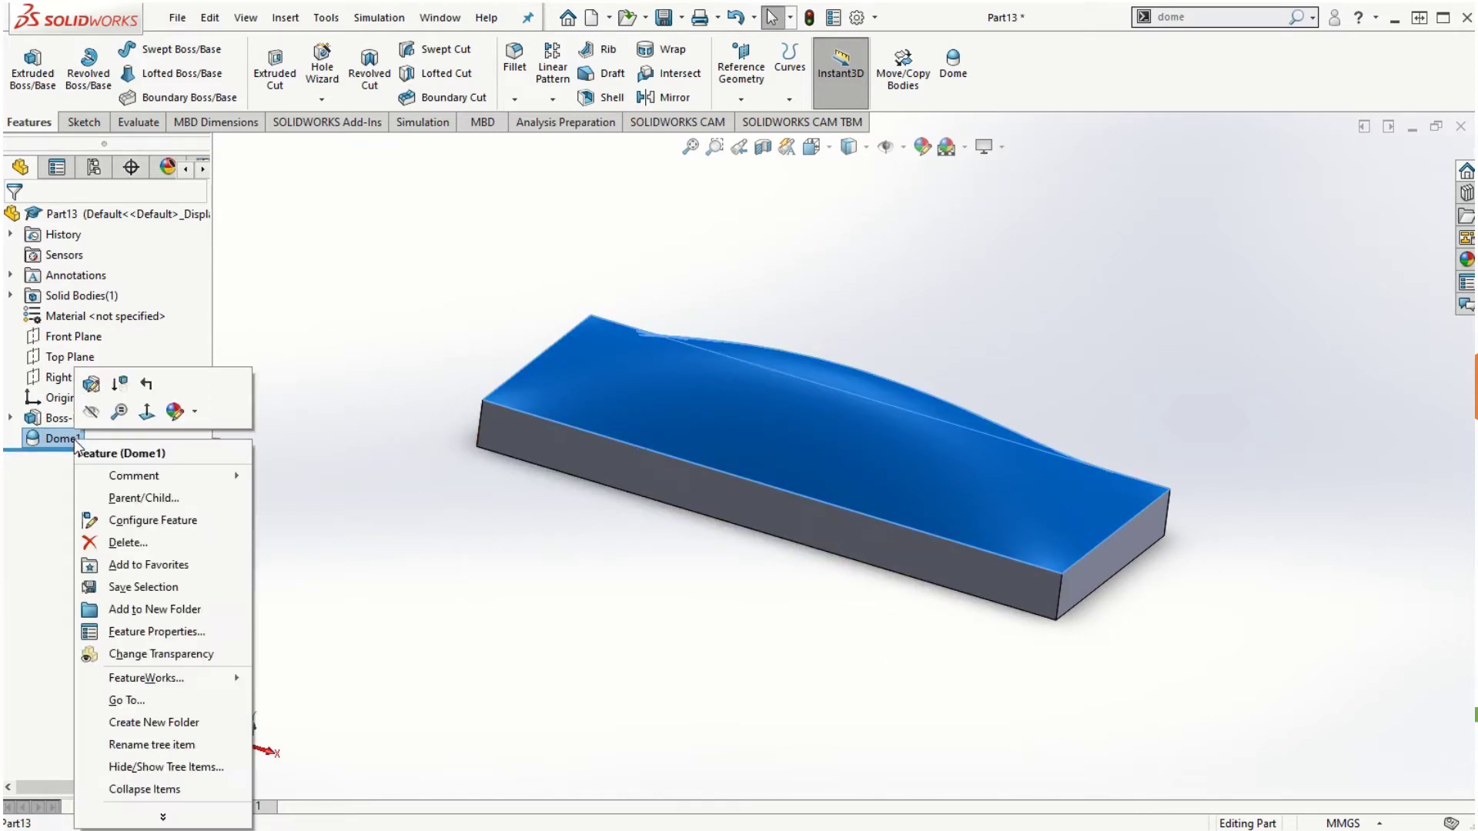
click(119, 387)
Start a Shell feature with 10 mm wall thickness and select the block's top face for removal.
scroll(687, 566, down, 2)
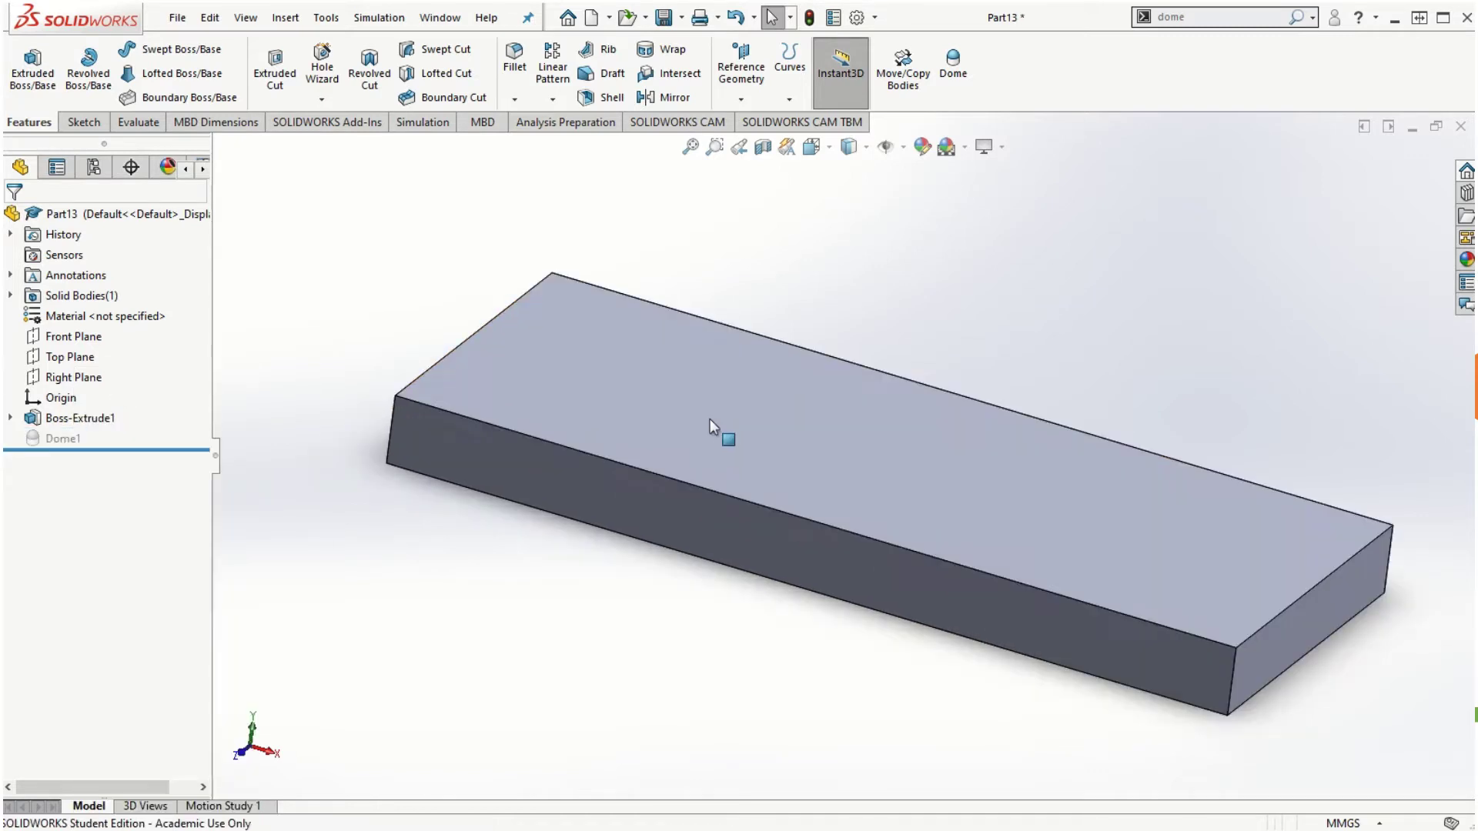
scroll(934, 561, up, 2)
scroll(1024, 538, down, 1)
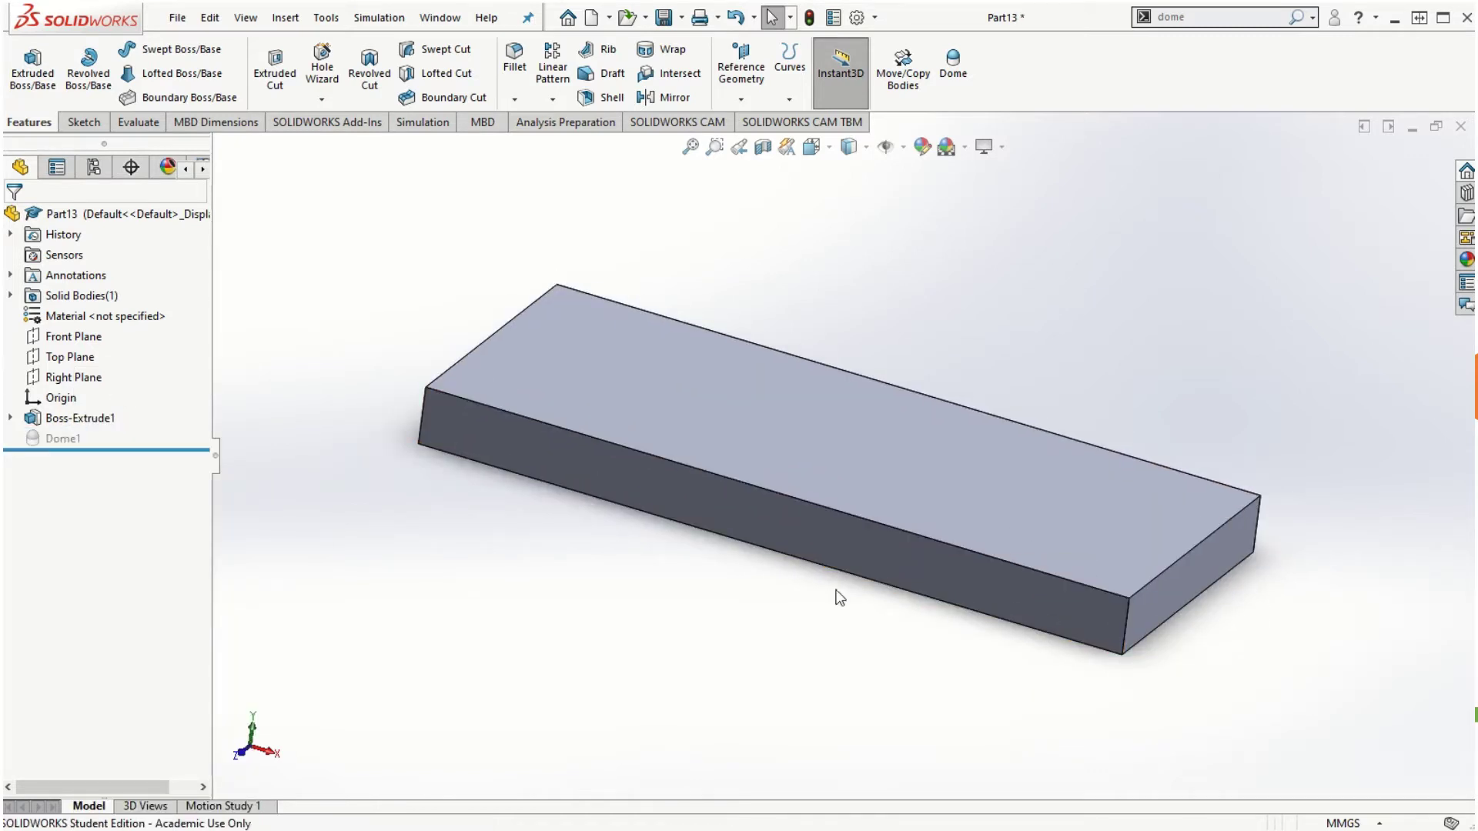
middle_drag(929, 627, 1026, 623)
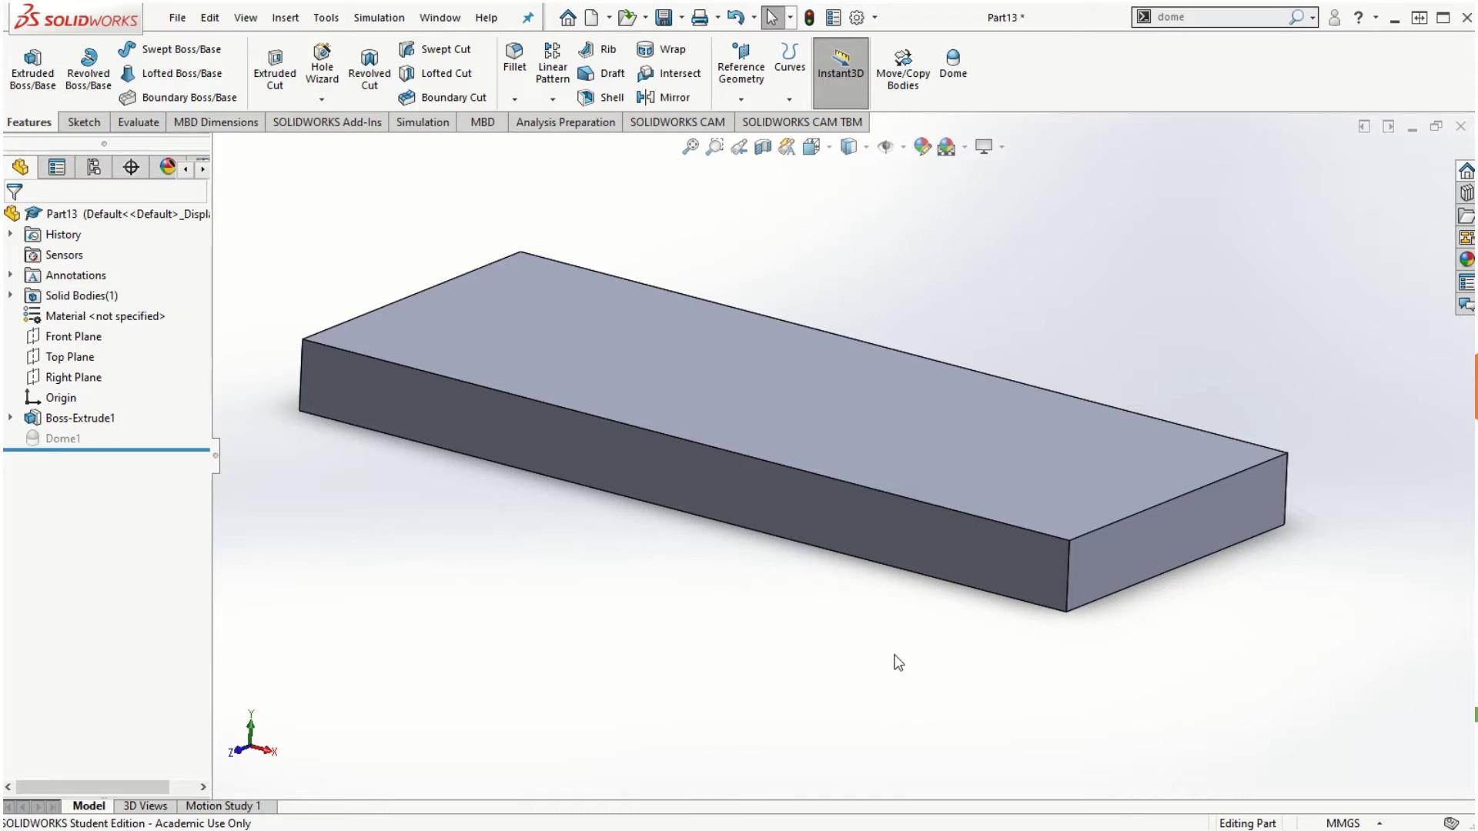
scroll(903, 633, up, 1)
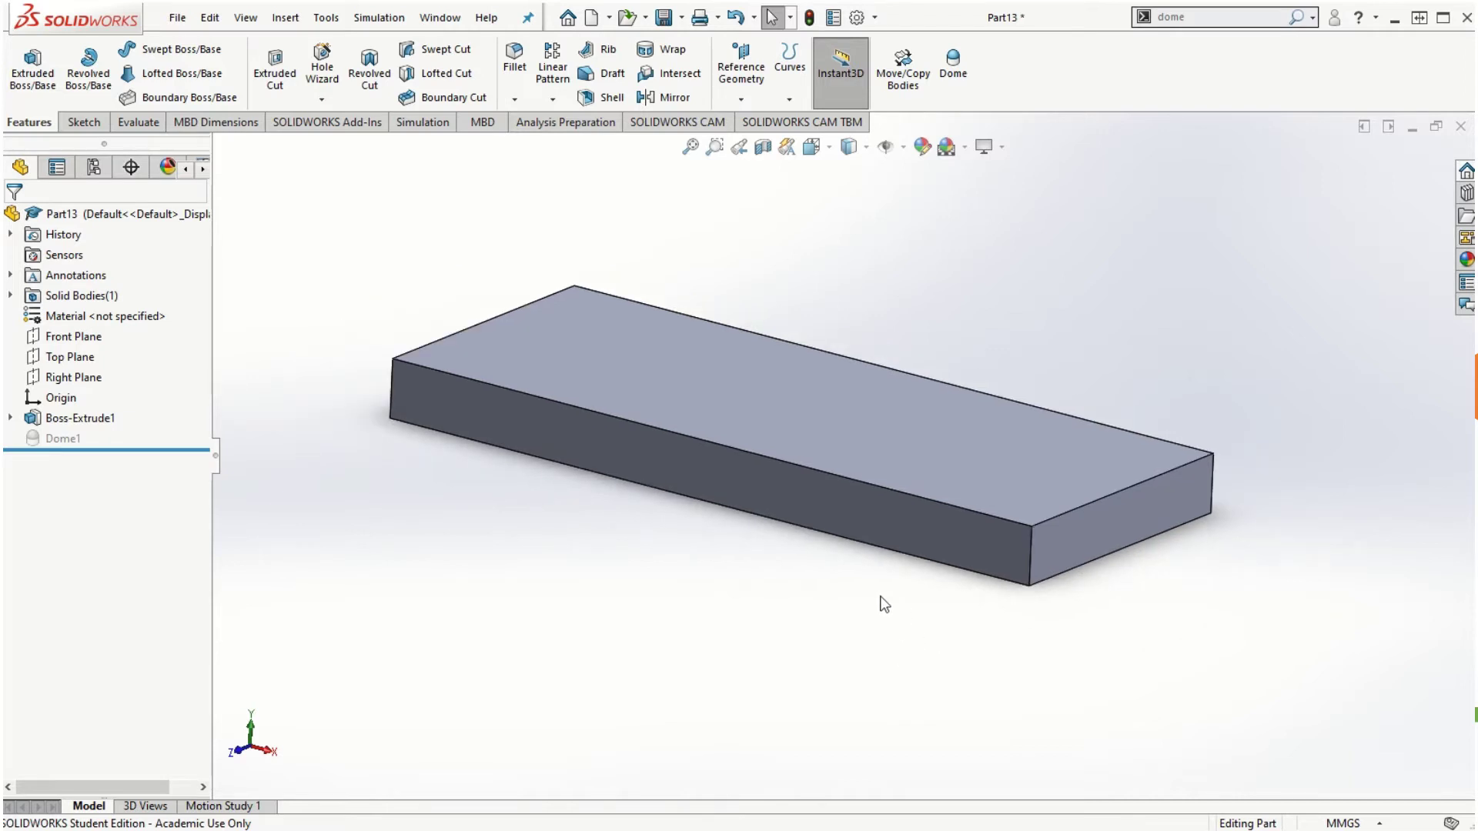
click(611, 99)
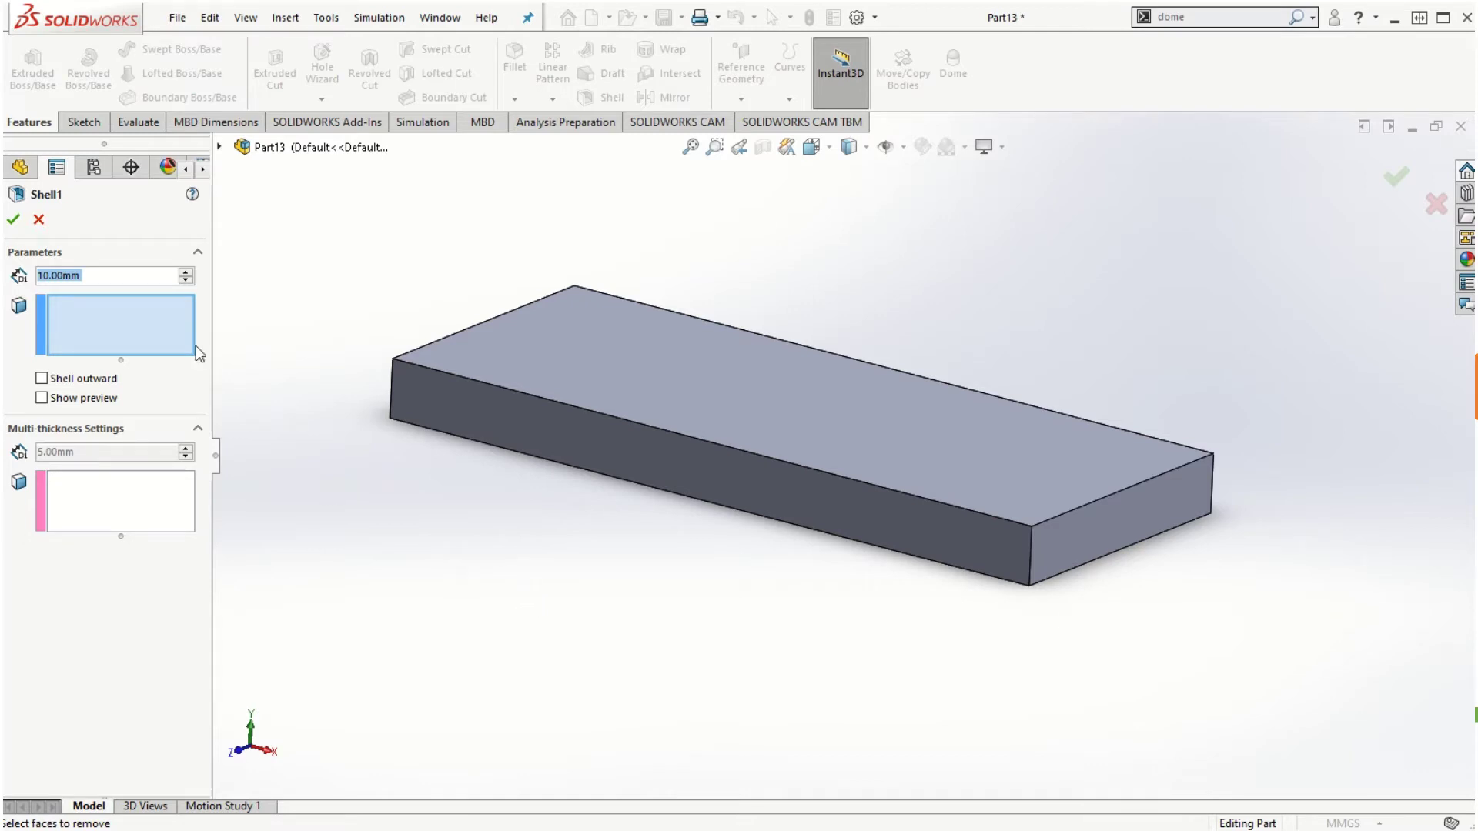
click(774, 387)
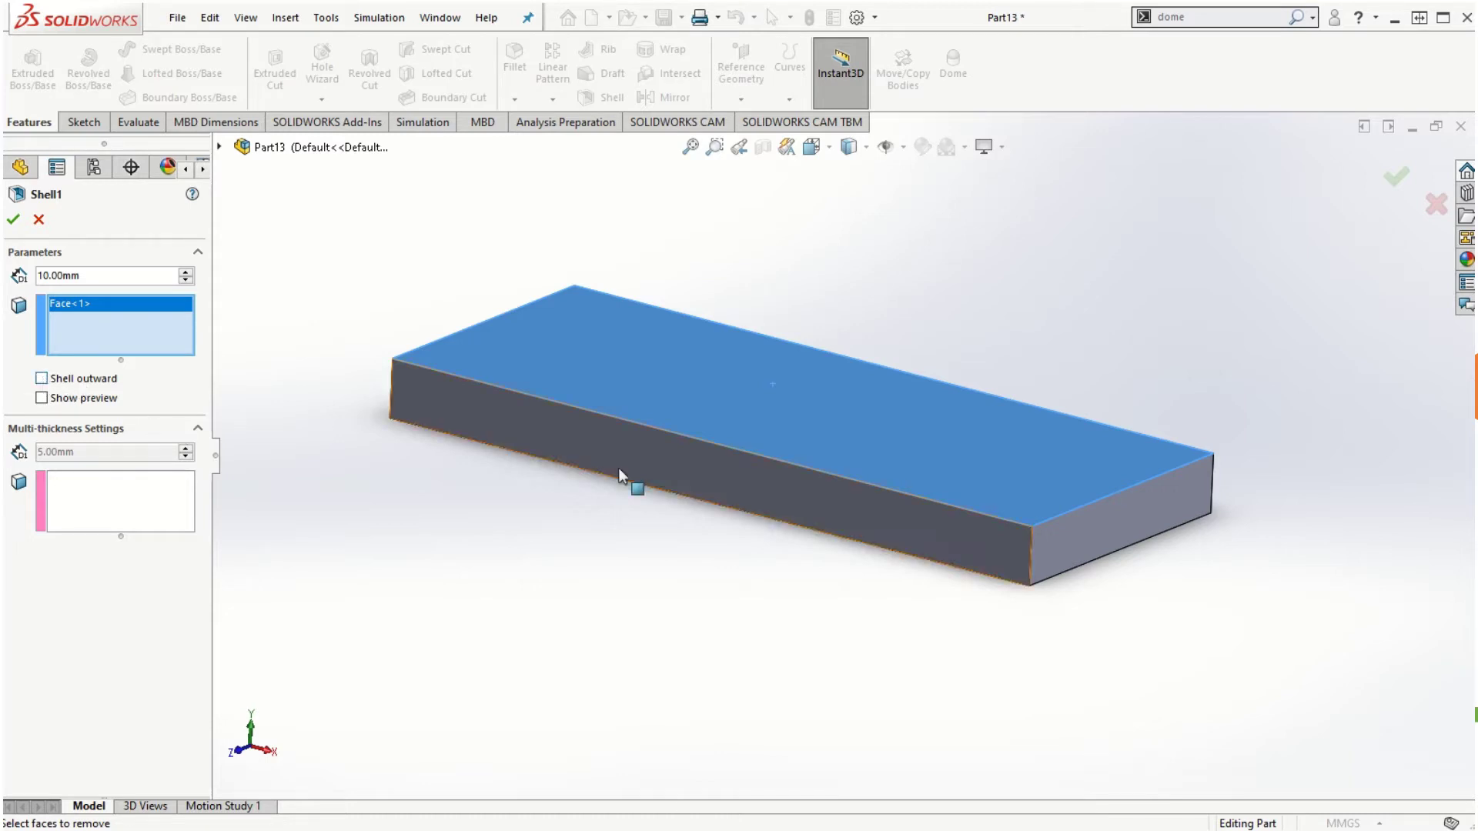
Turn on the shell preview, check the cavity outline from several angles, and create the shell.
middle_drag(627, 485, 624, 446)
click(42, 398)
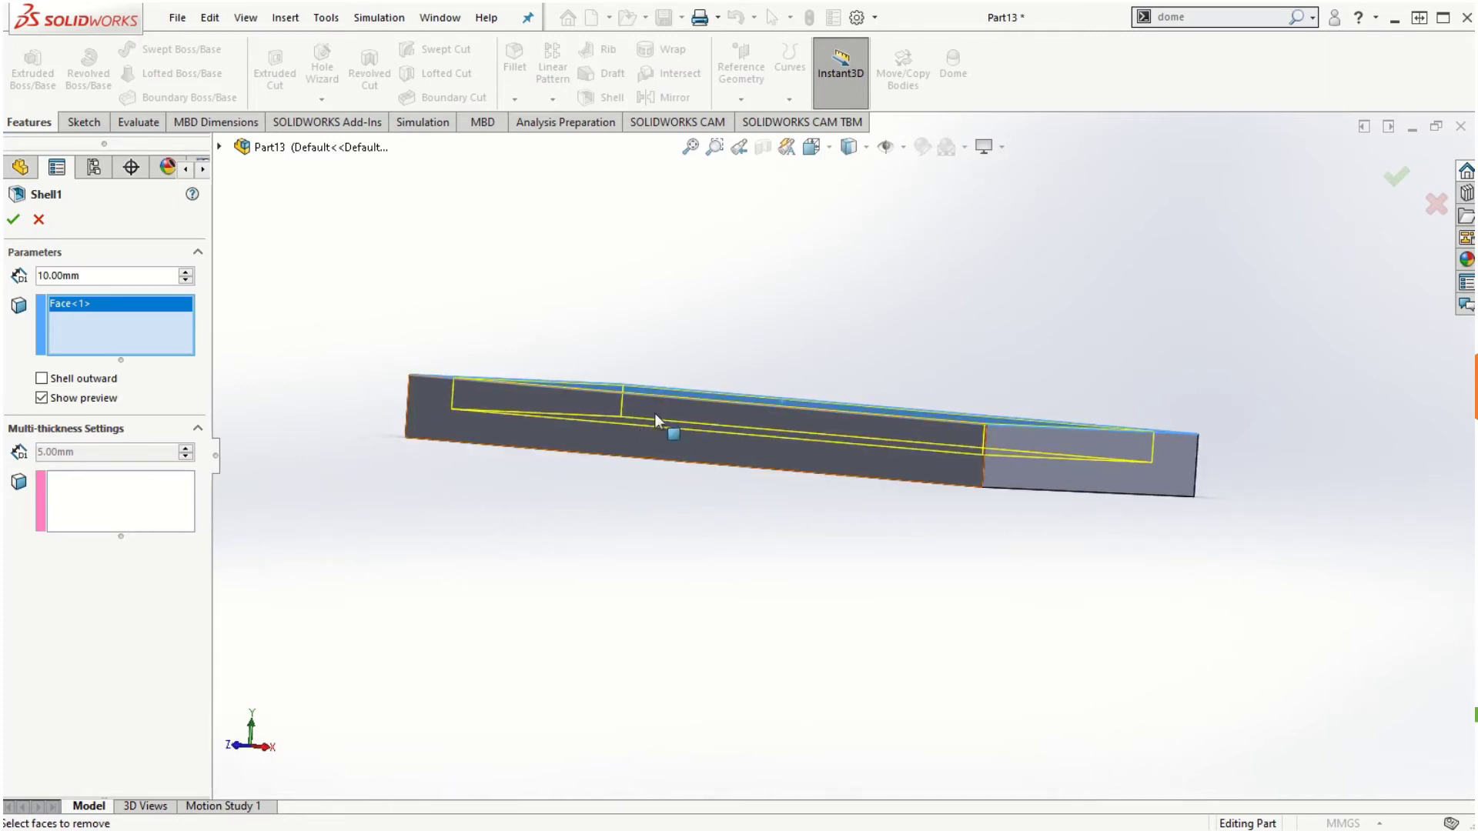
middle_drag(792, 518, 709, 664)
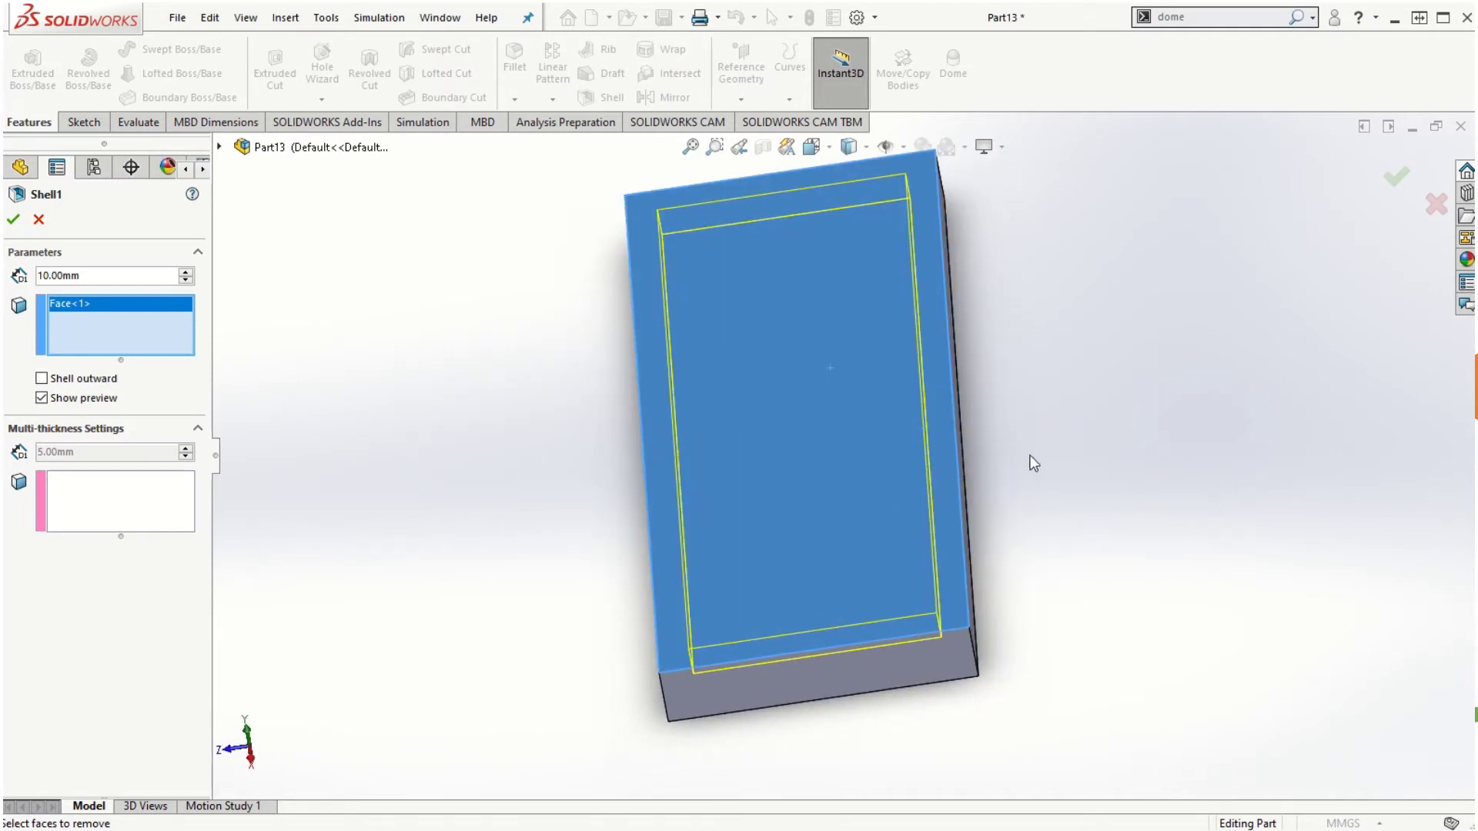
middle_drag(1040, 647, 1144, 528)
middle_drag(644, 544, 566, 644)
click(13, 220)
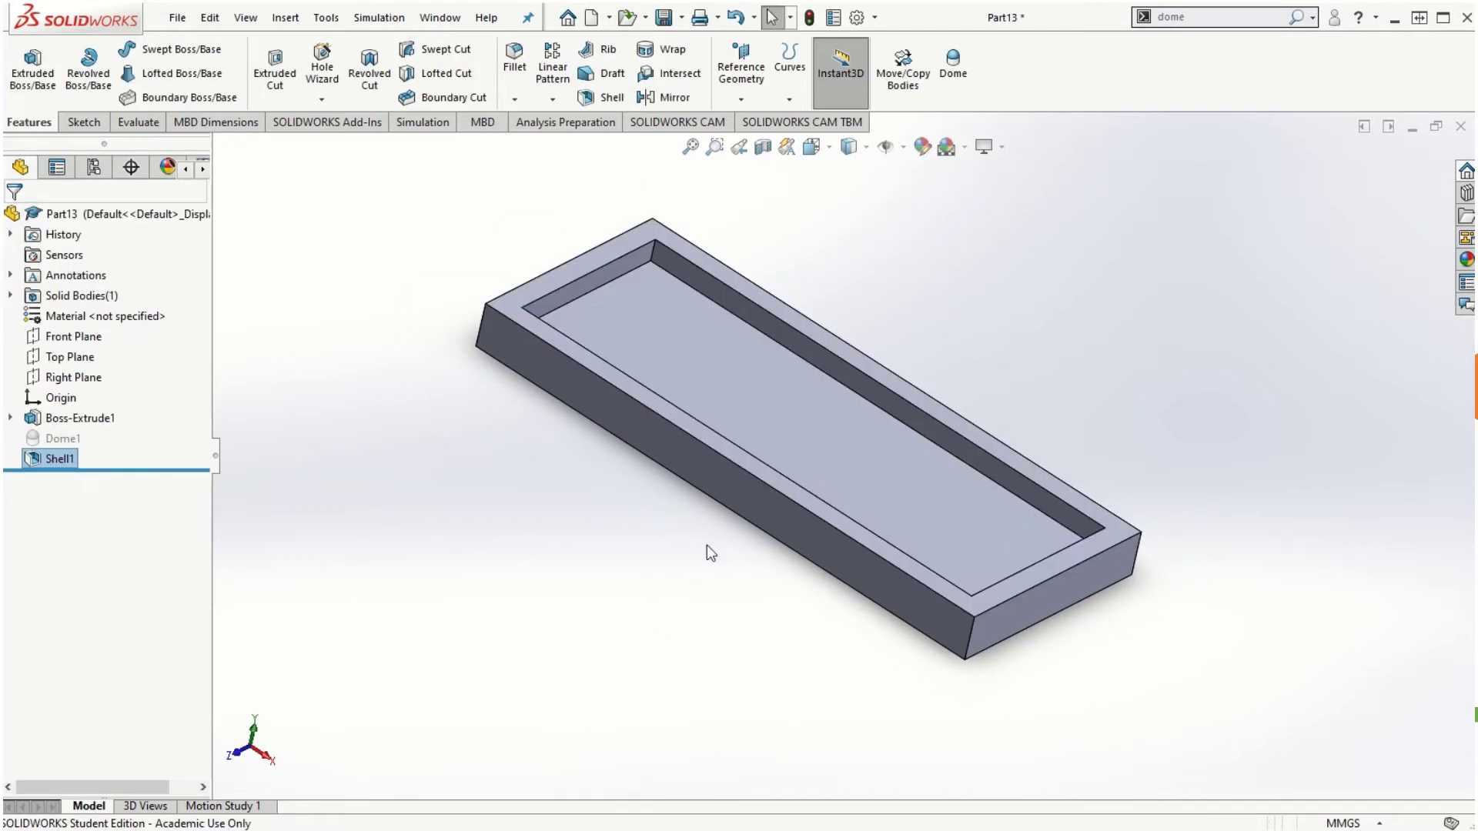
Examine the hollowed block and its rim face from different angles.
scroll(831, 431, down, 2)
scroll(820, 463, up, 3)
middle_drag(820, 463, 670, 358)
double_click(527, 348)
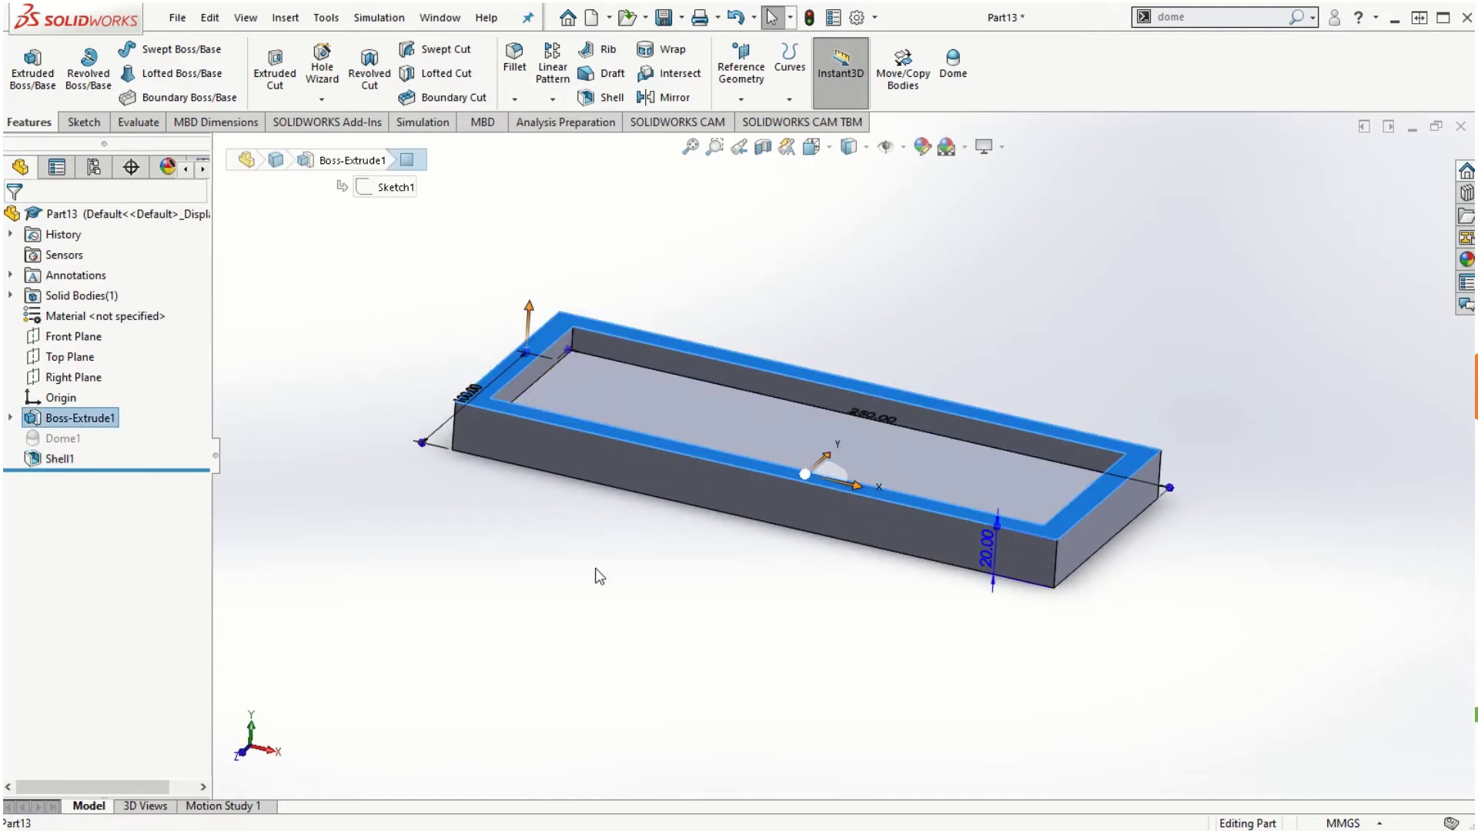
middle_drag(648, 548, 616, 524)
click(864, 214)
Inspect the cavity's walls and floor with Hidden Lines Visible, and restore the Shaded With Edges display.
click(849, 146)
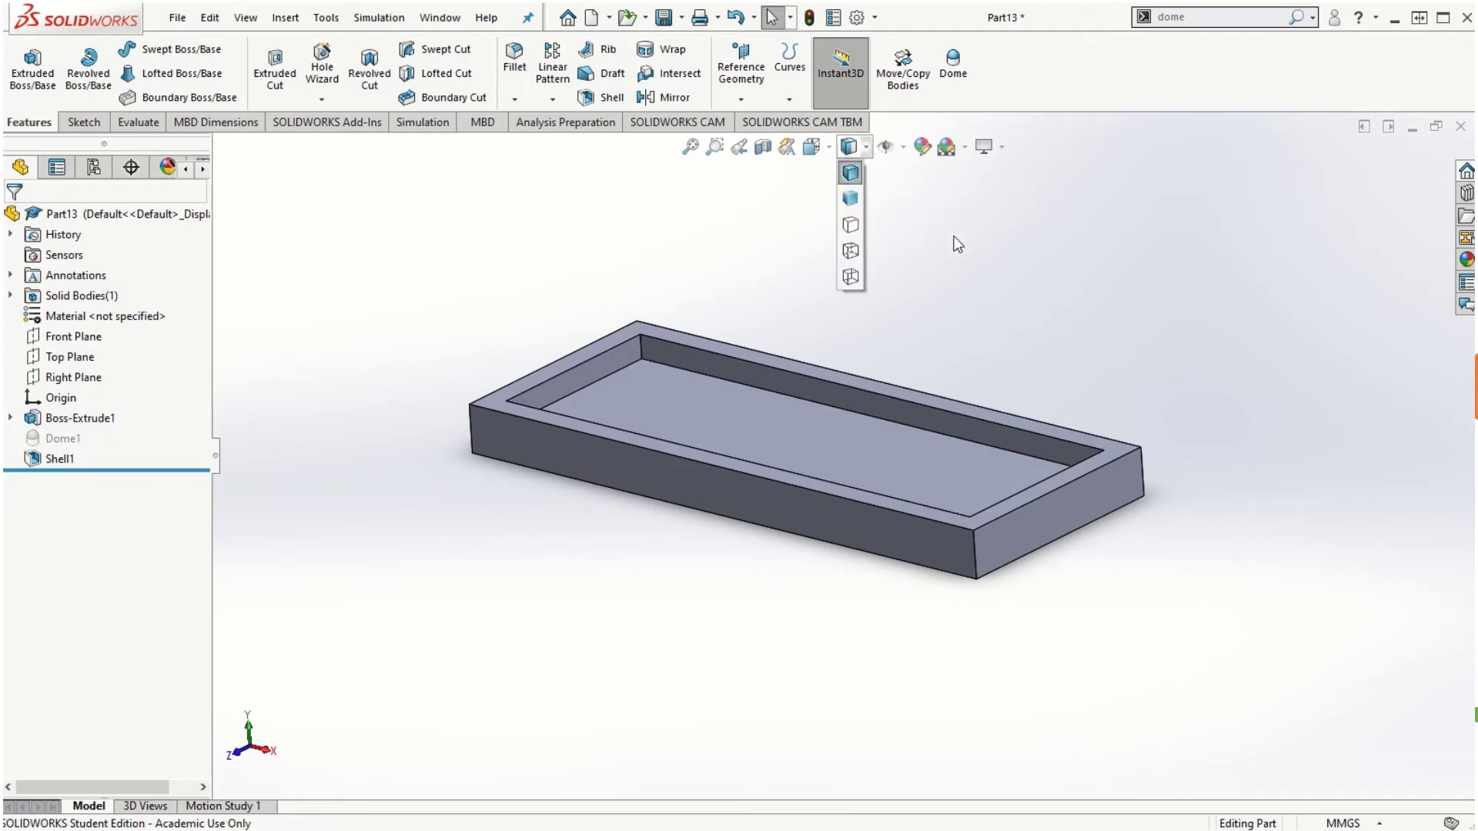
click(852, 251)
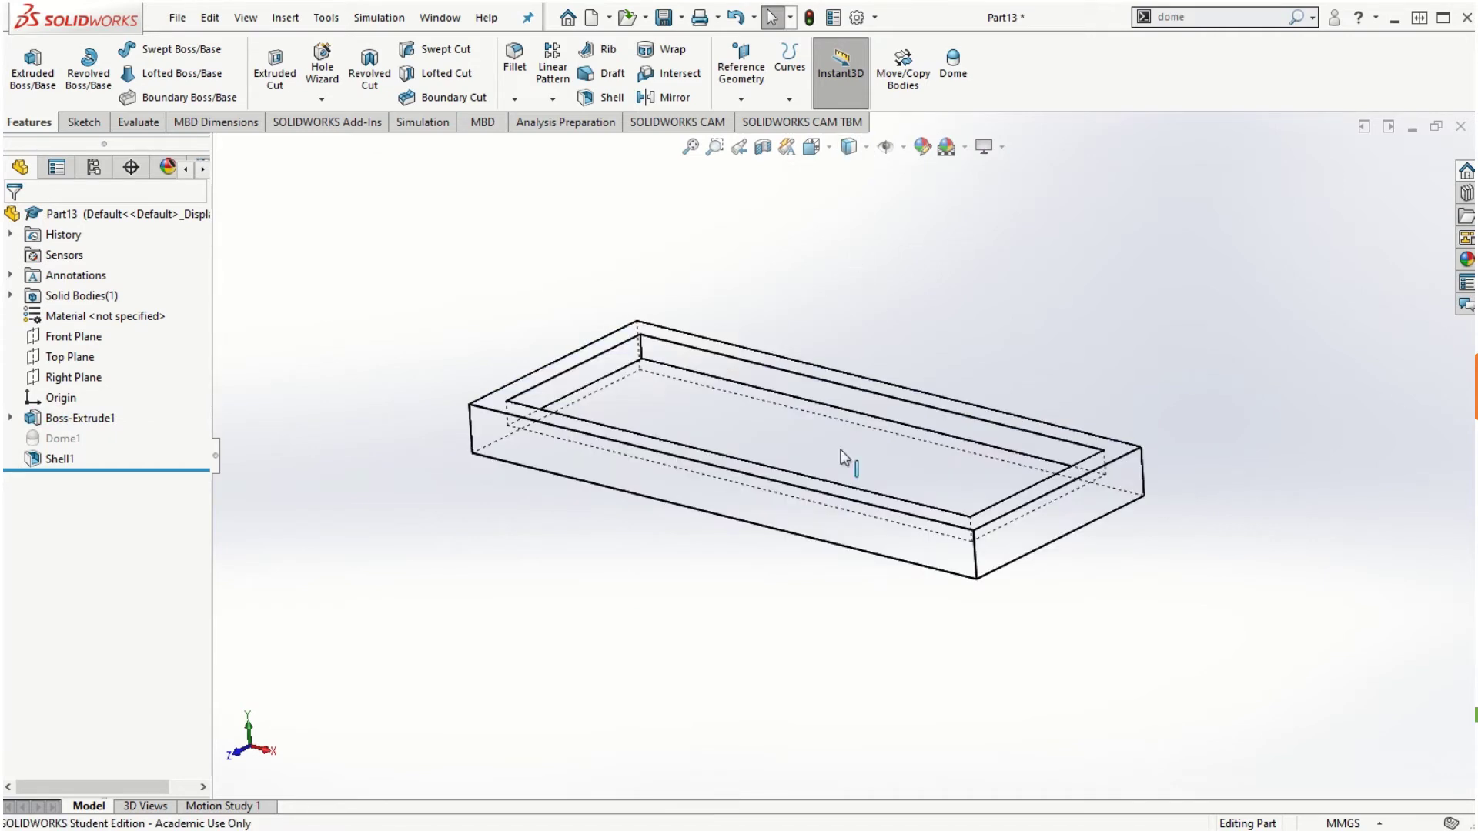
middle_drag(760, 601, 814, 501)
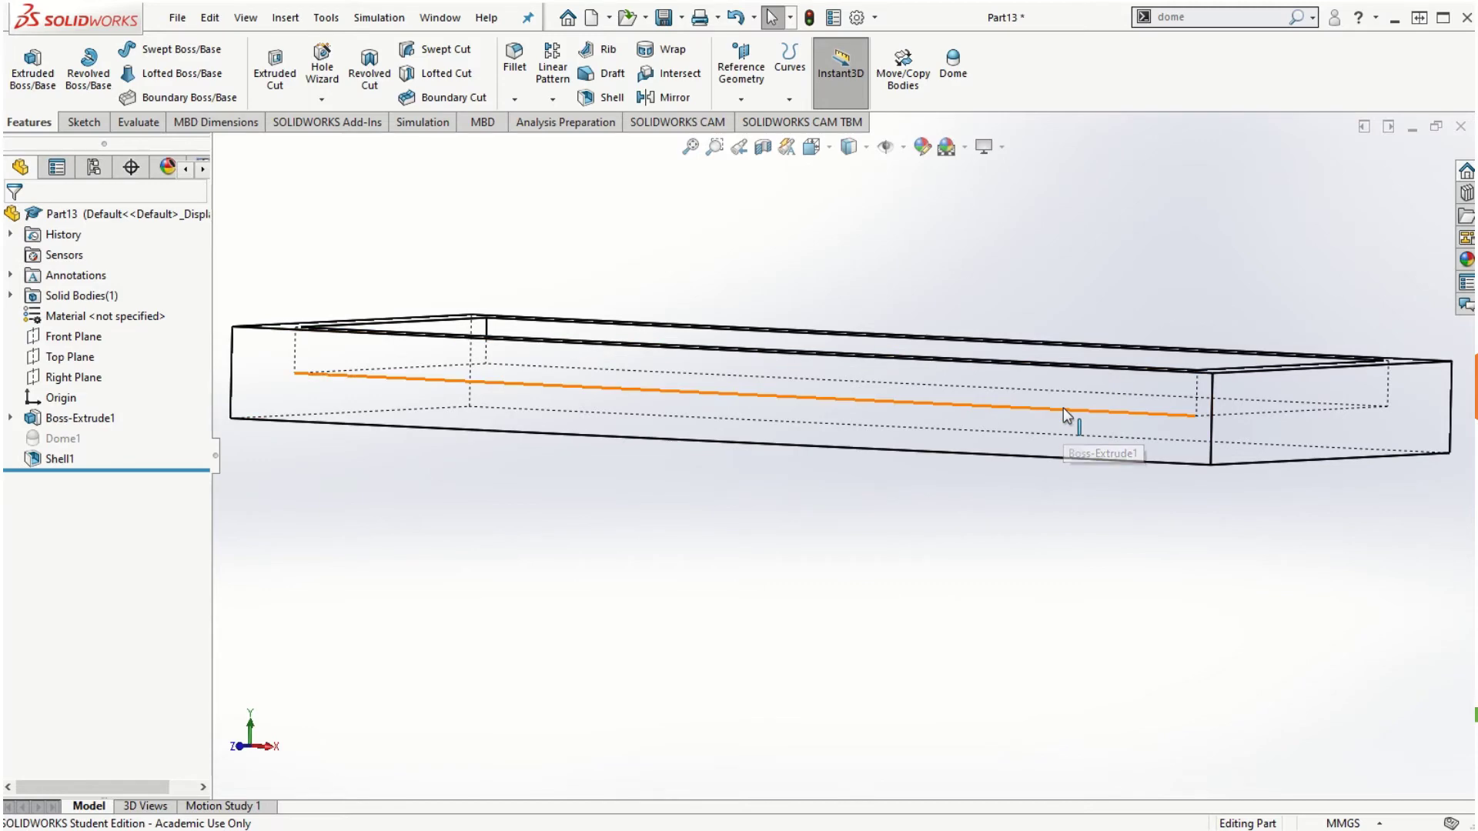
middle_drag(1077, 439, 983, 587)
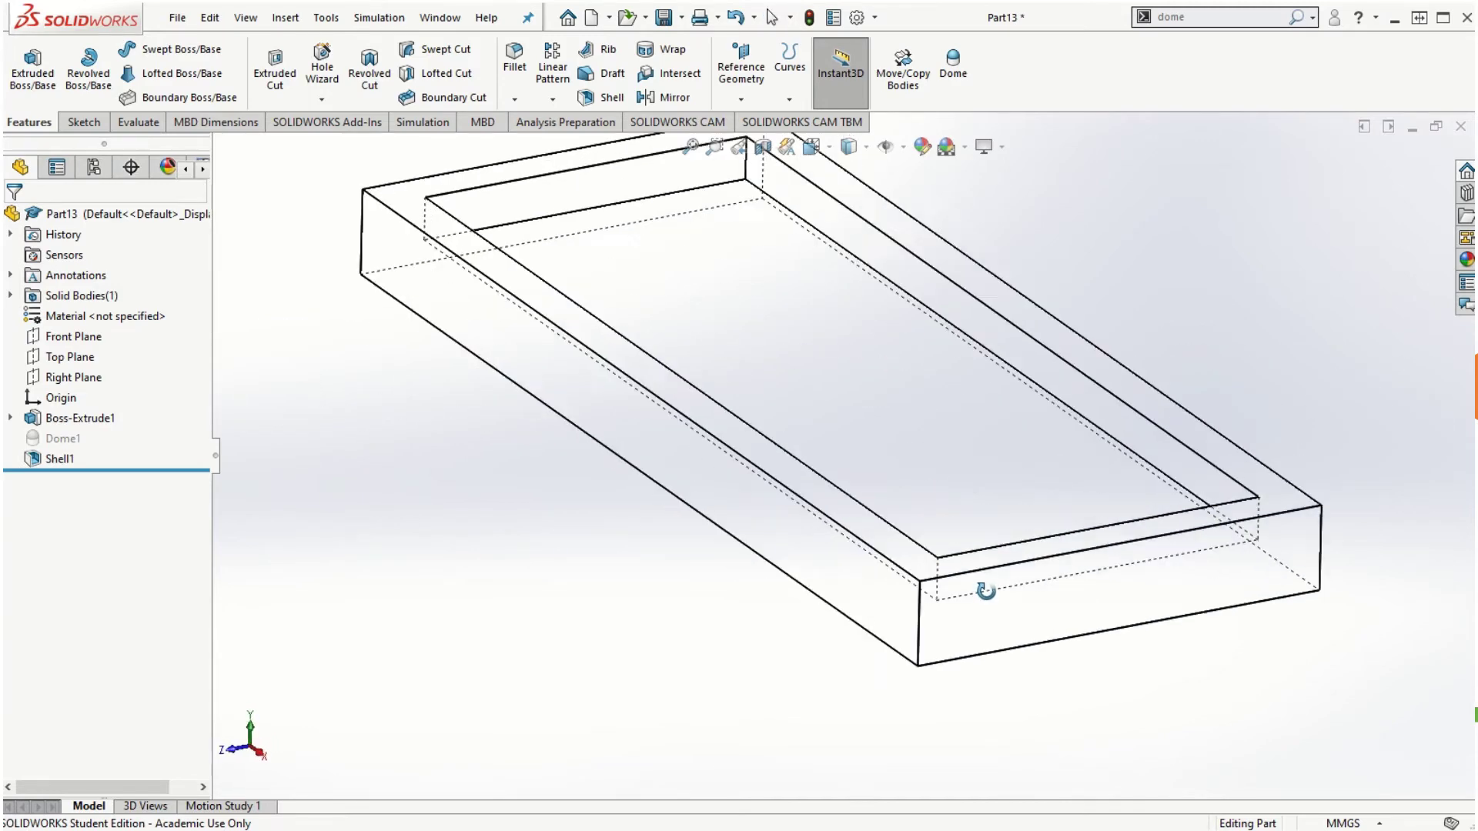
middle_drag(810, 514, 842, 544)
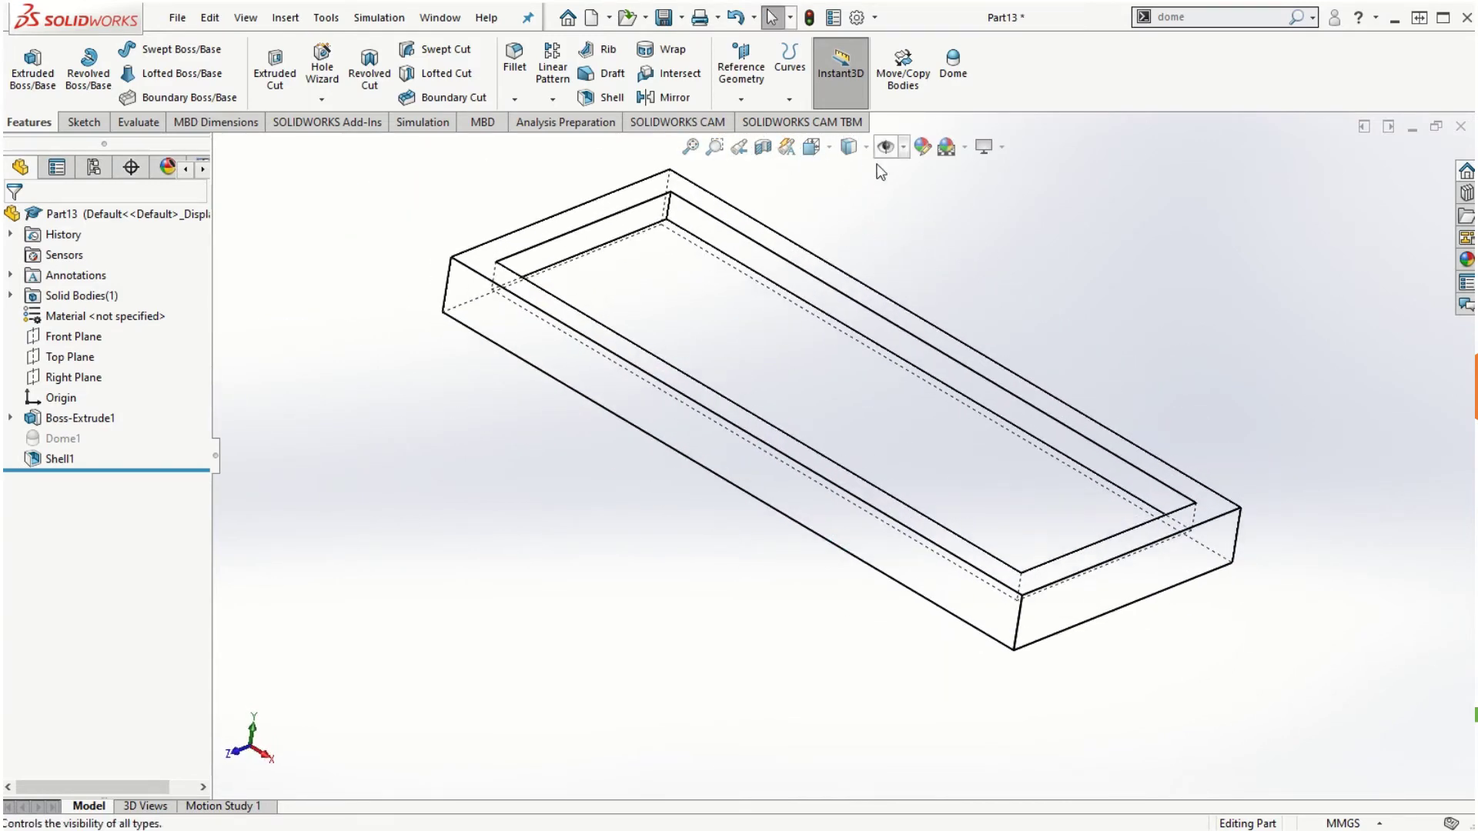
click(849, 146)
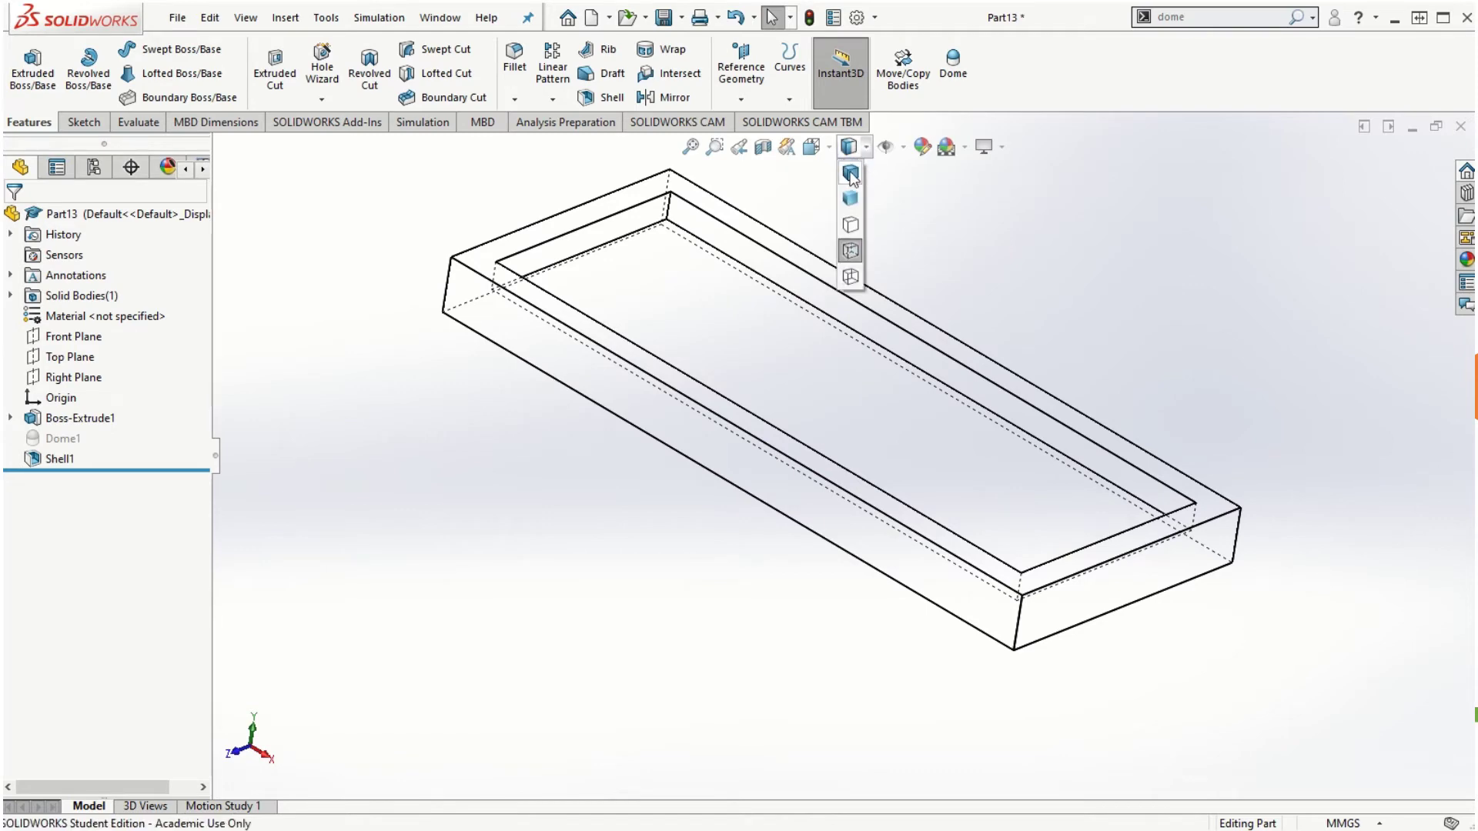
click(850, 174)
mouse_move(888, 456)
middle_down()
mouse_move(851, 485)
mouse_move(832, 597)
mouse_move(908, 368)
mouse_move(842, 442)
middle_up()
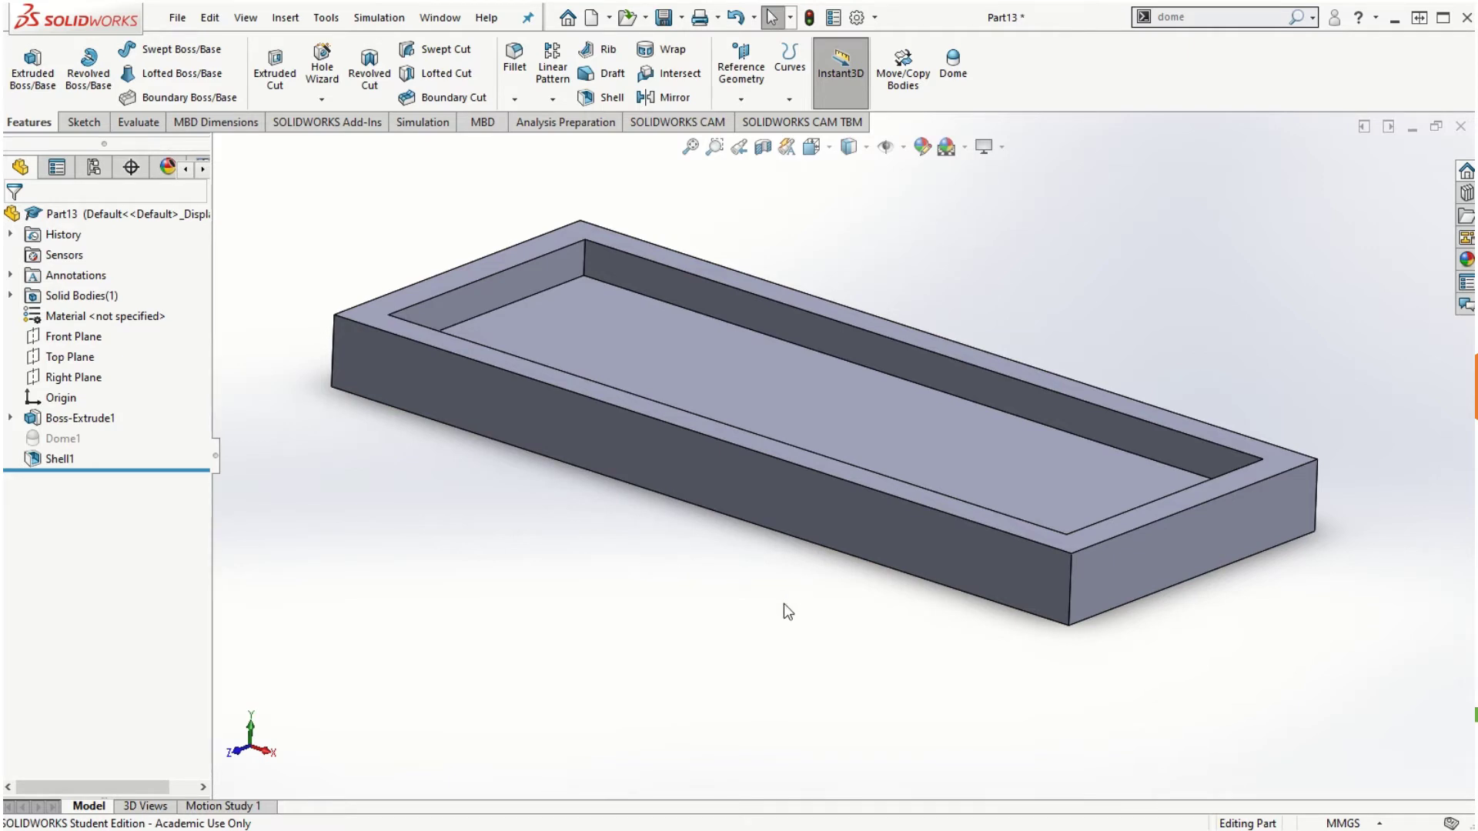
mouse_move(784, 603)
middle_down()
mouse_move(755, 597)
mouse_move(773, 616)
middle_up()
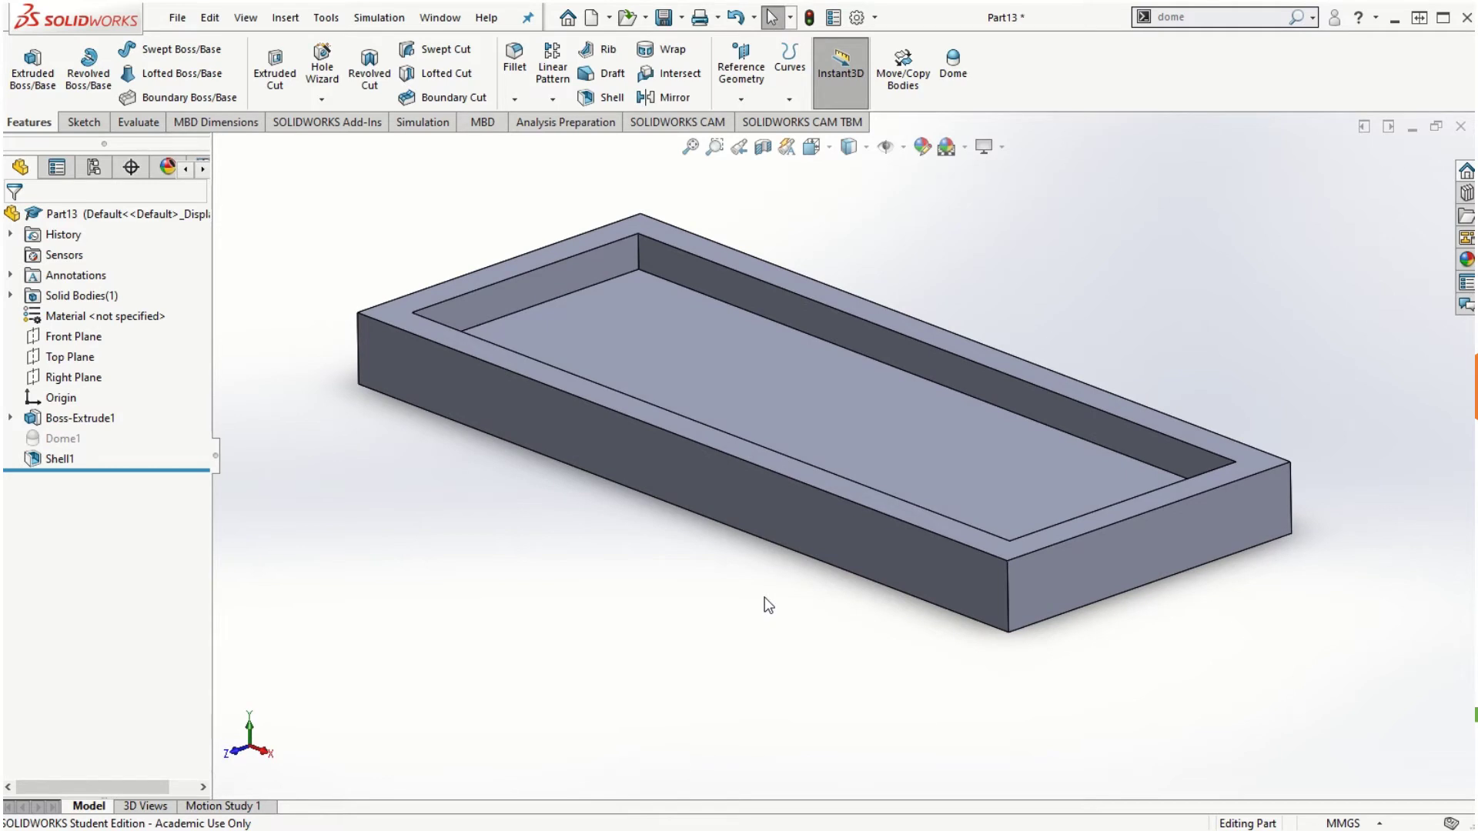
Reopen the shell feature for editing and set its multi-thickness value to 5 mm.
right_click(54, 461)
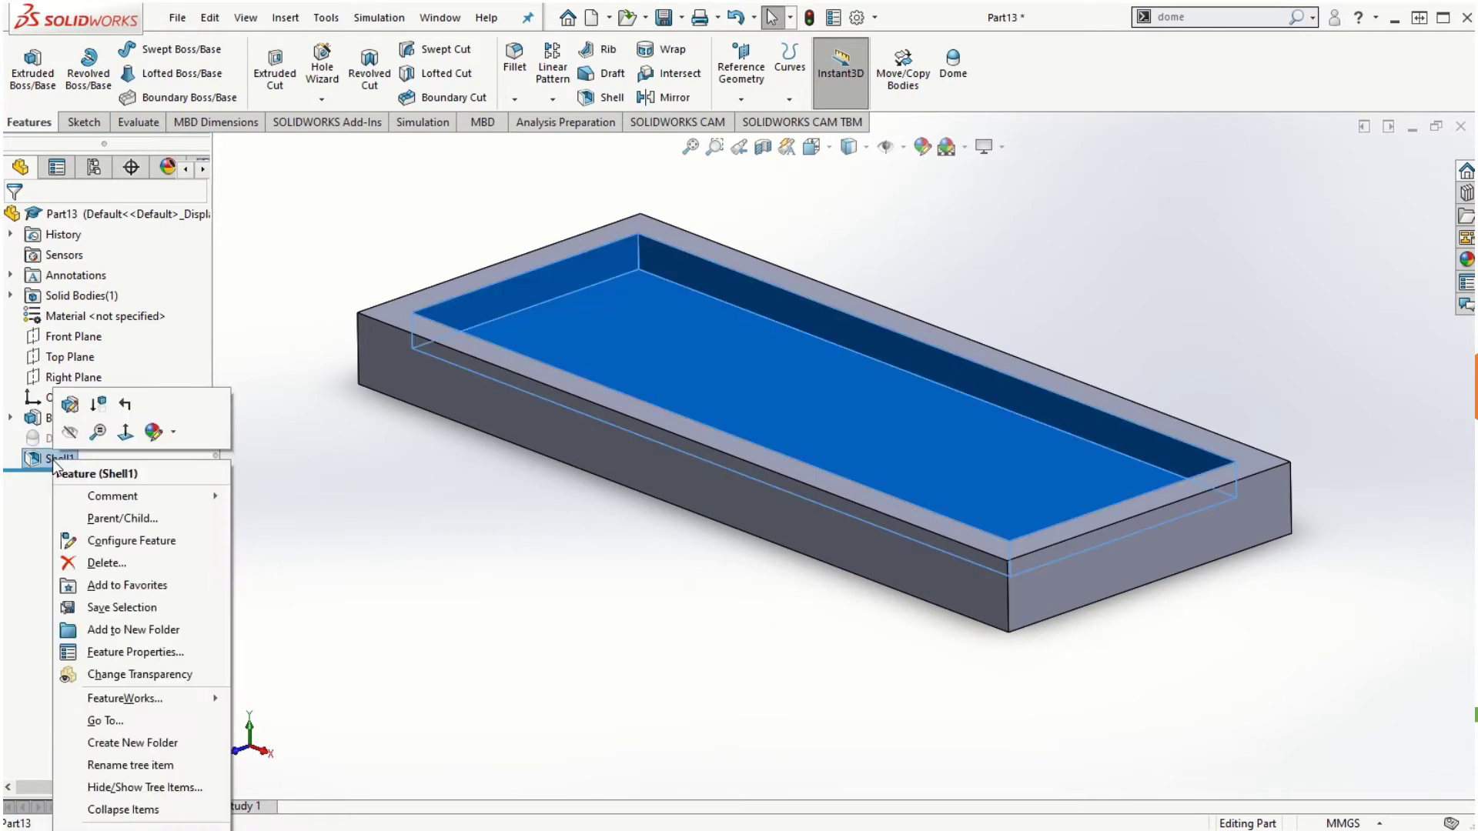
click(70, 407)
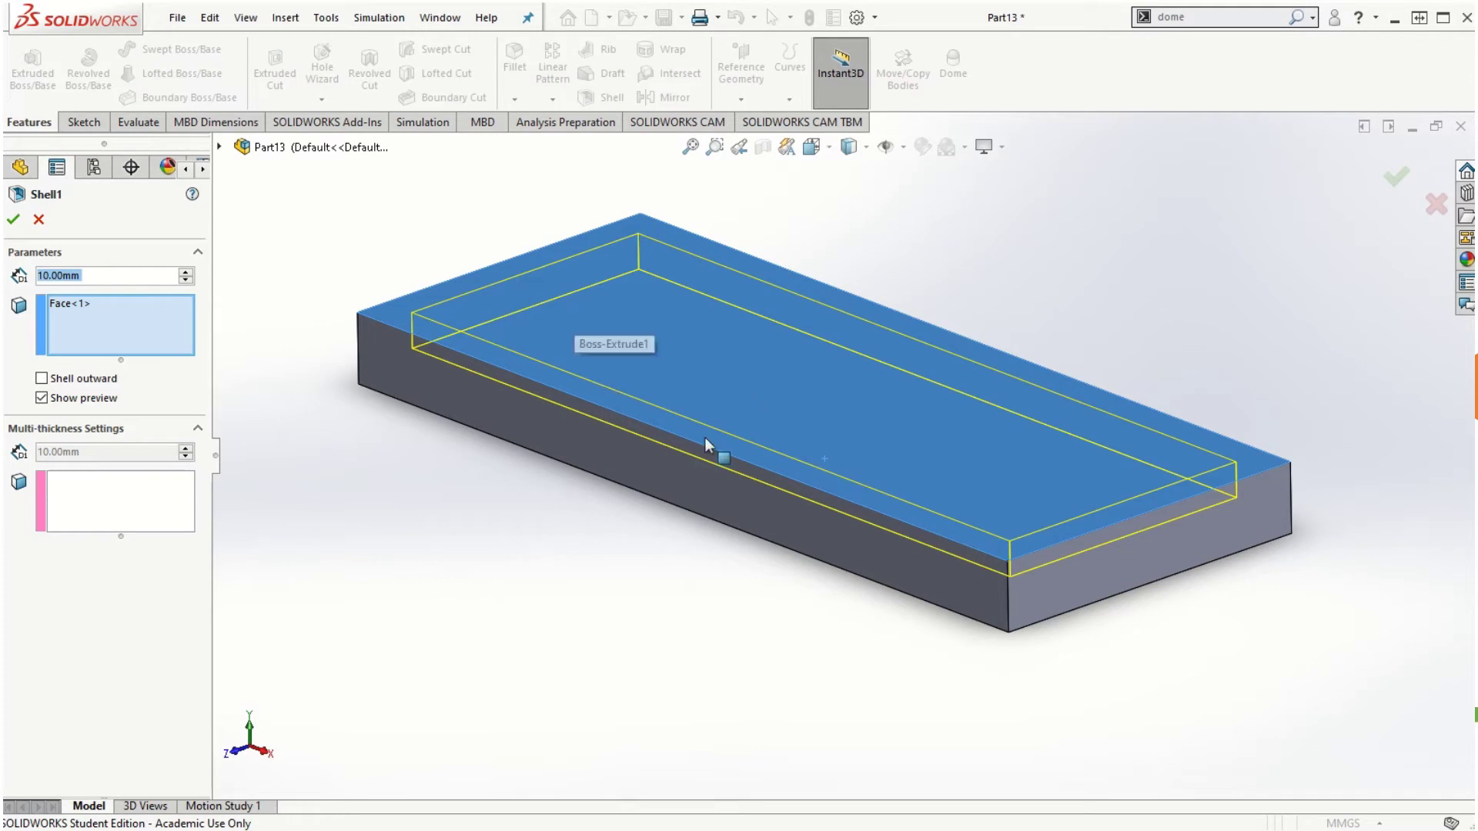
middle_drag(646, 581, 638, 611)
scroll(1026, 370, down, 1)
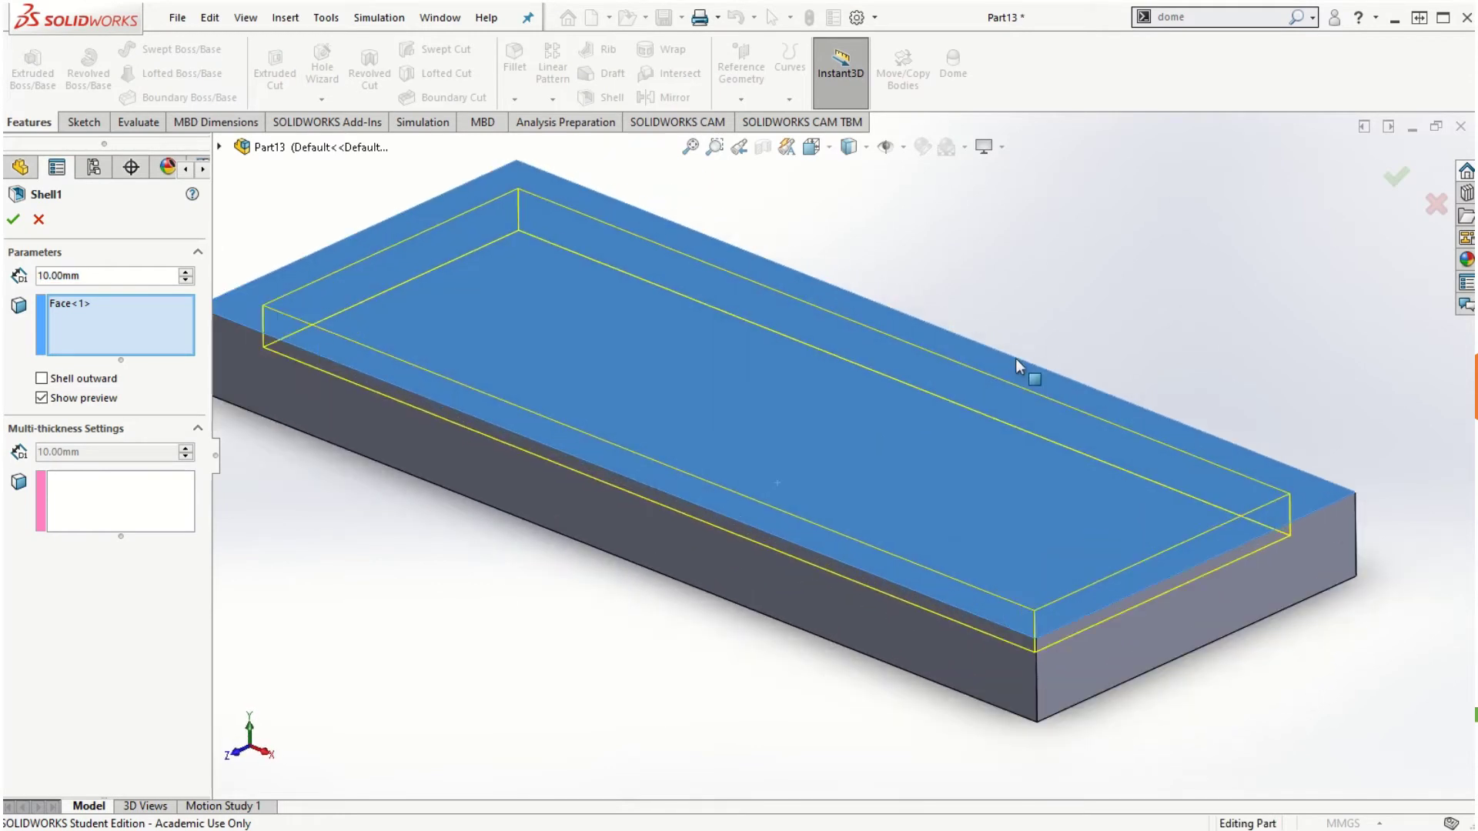
scroll(747, 405, up, 1)
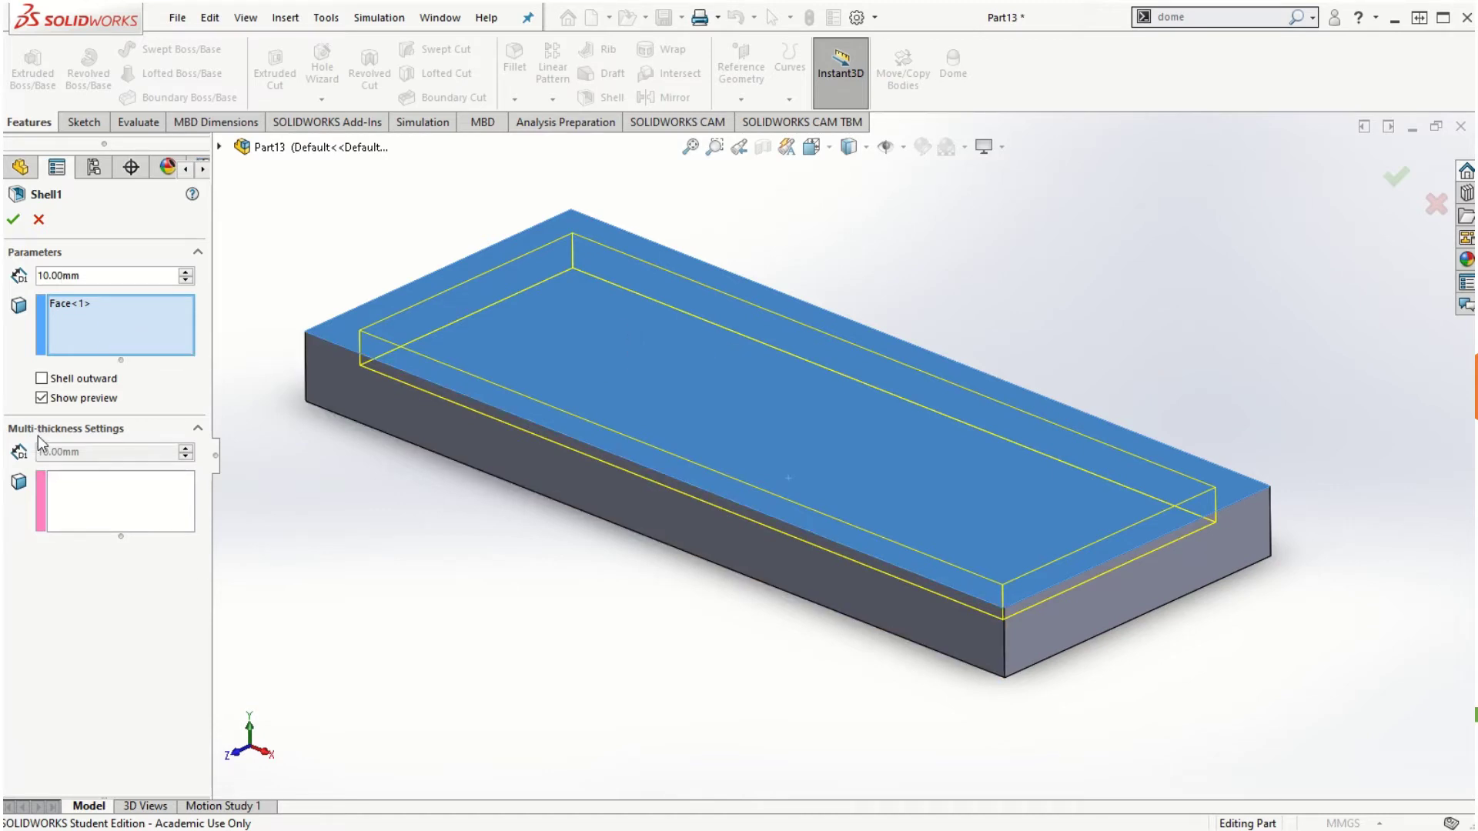
click(112, 497)
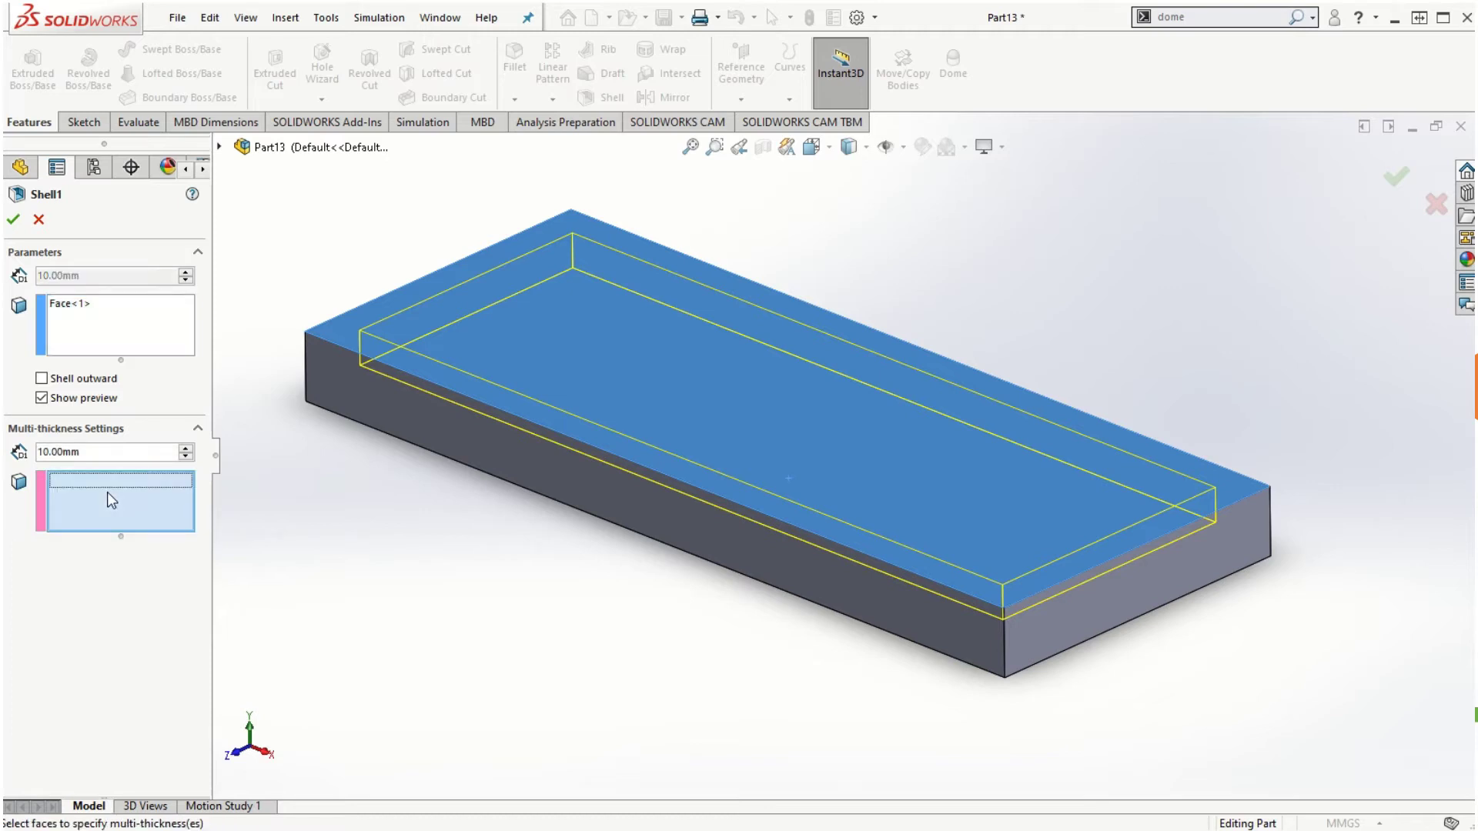
drag(108, 449, 38, 452)
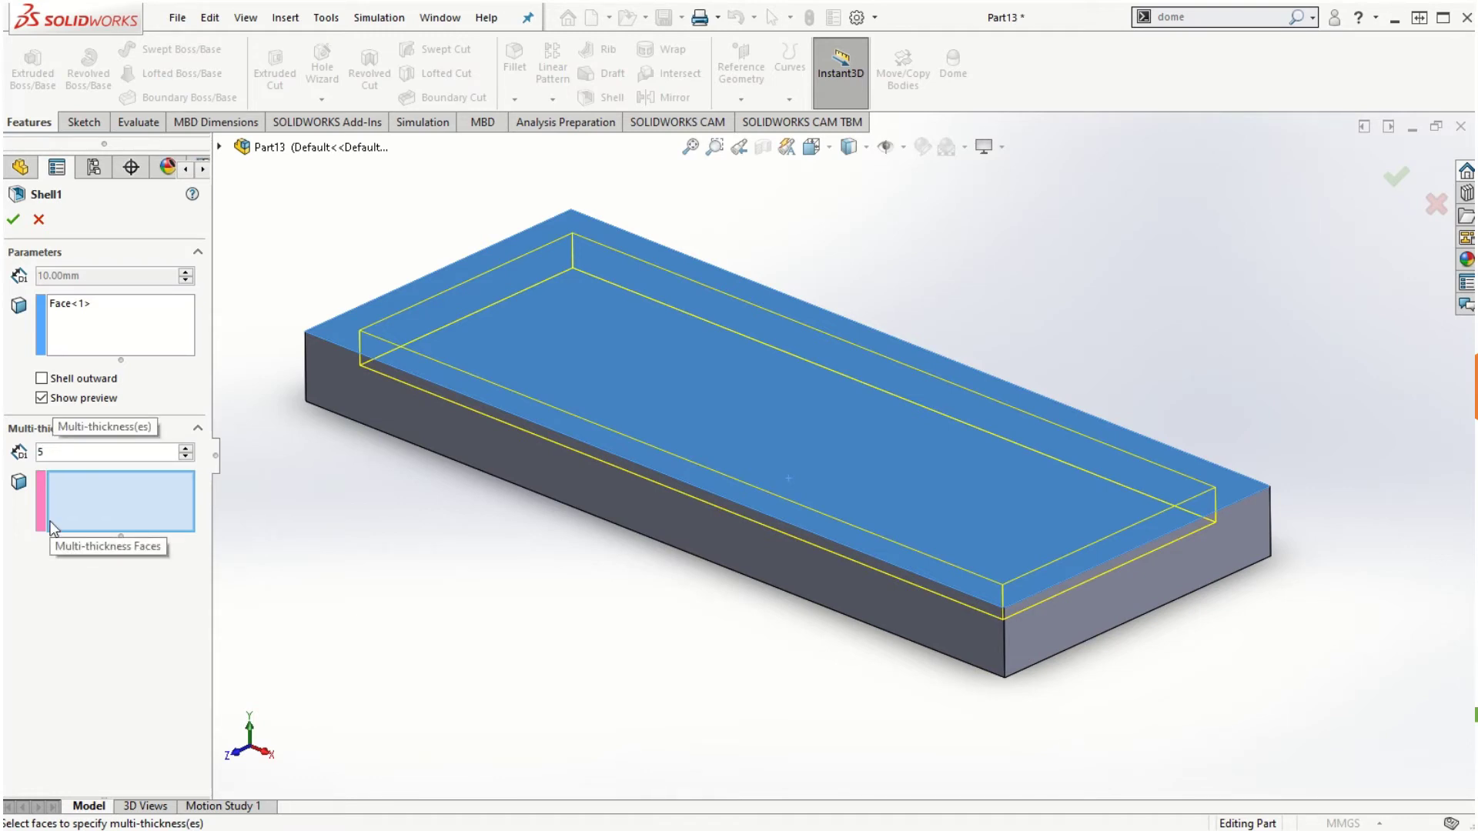
key(Return)
Assign the 5 mm multi-thickness to all four side faces of the block and accept the edited shell.
click(676, 510)
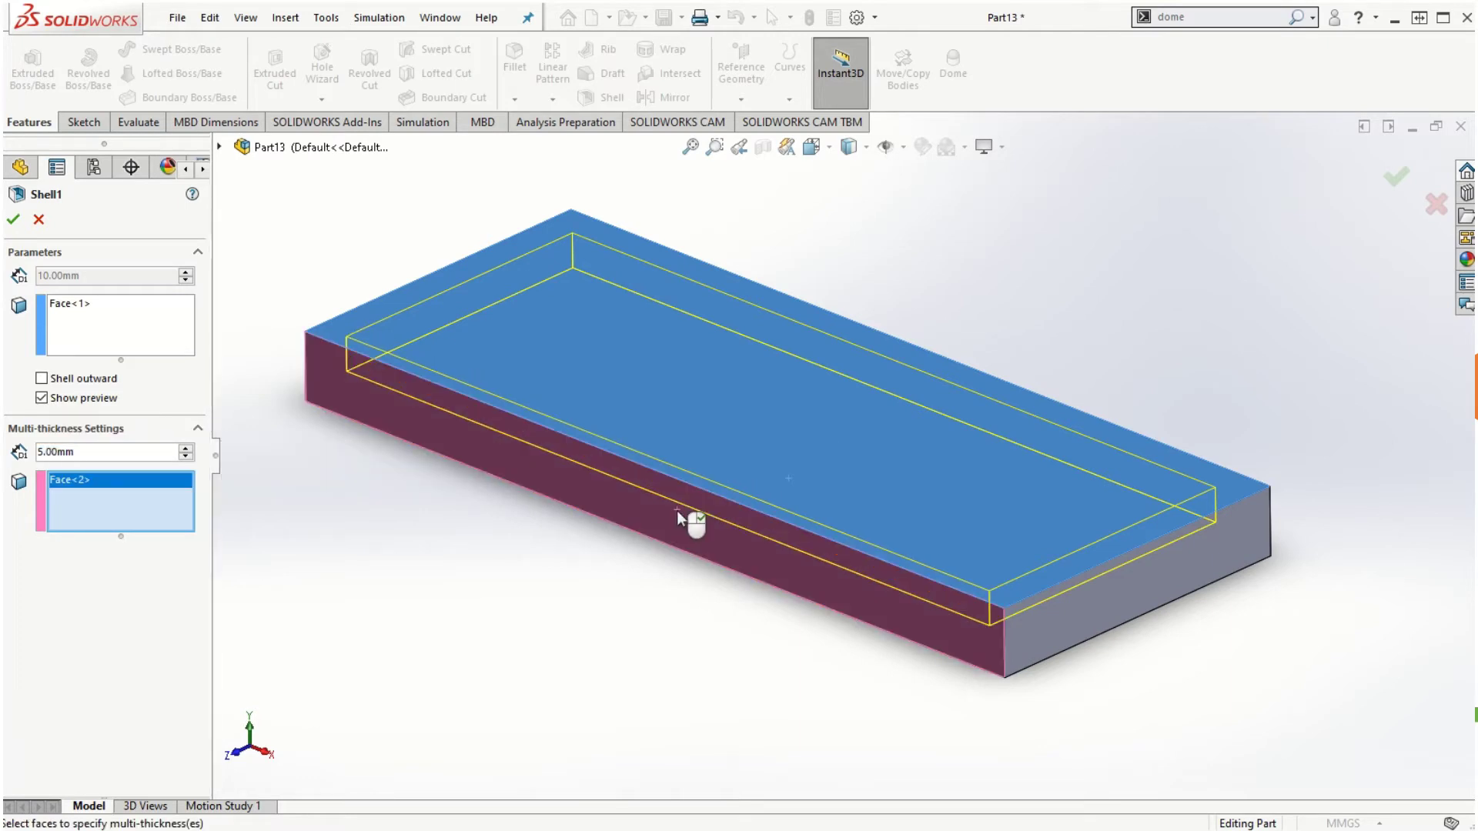
click(1061, 617)
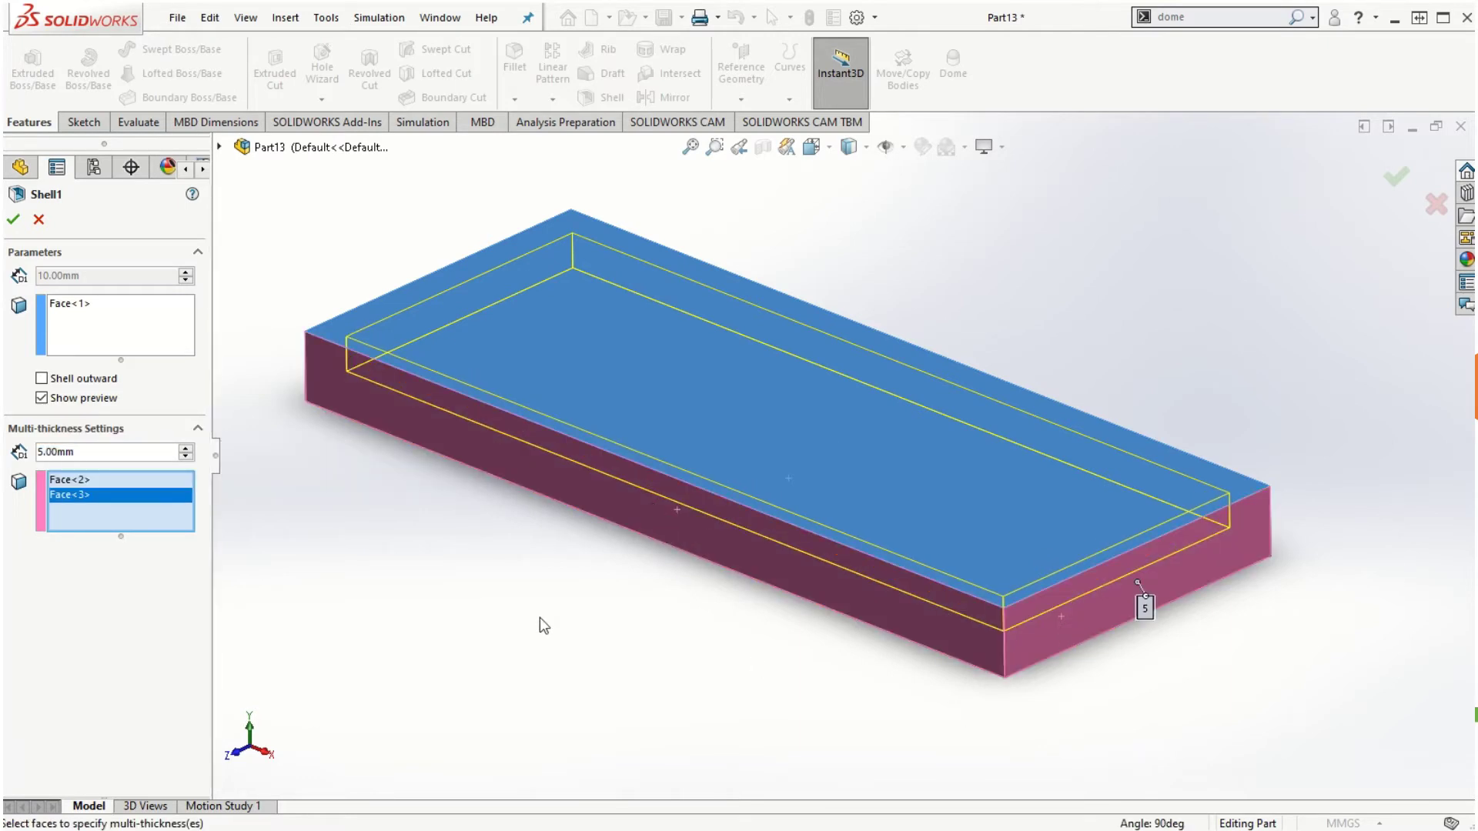
middle_drag(539, 618, 834, 574)
click(858, 494)
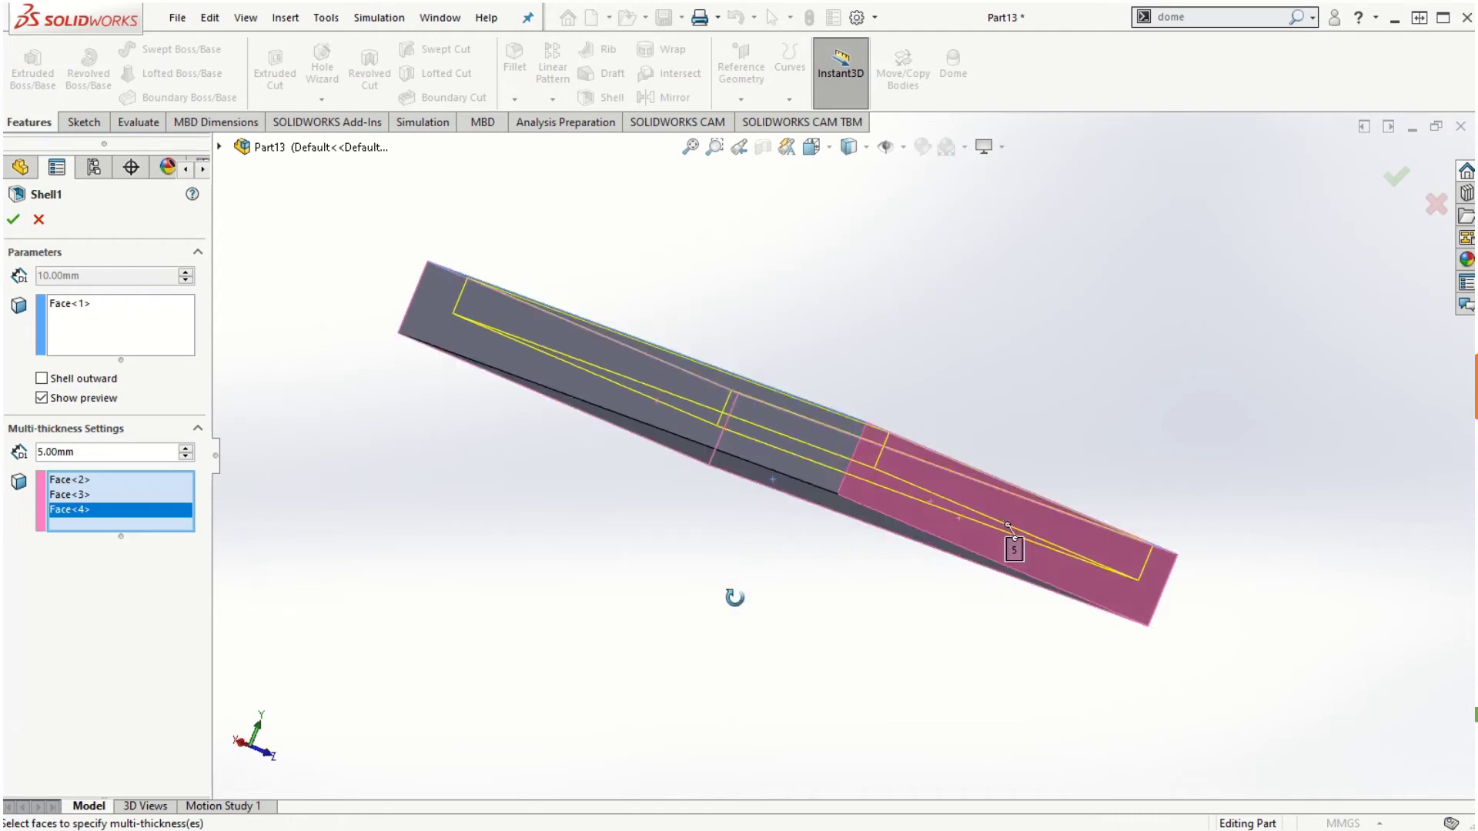
middle_drag(735, 597, 778, 508)
click(789, 449)
middle_drag(805, 573, 616, 620)
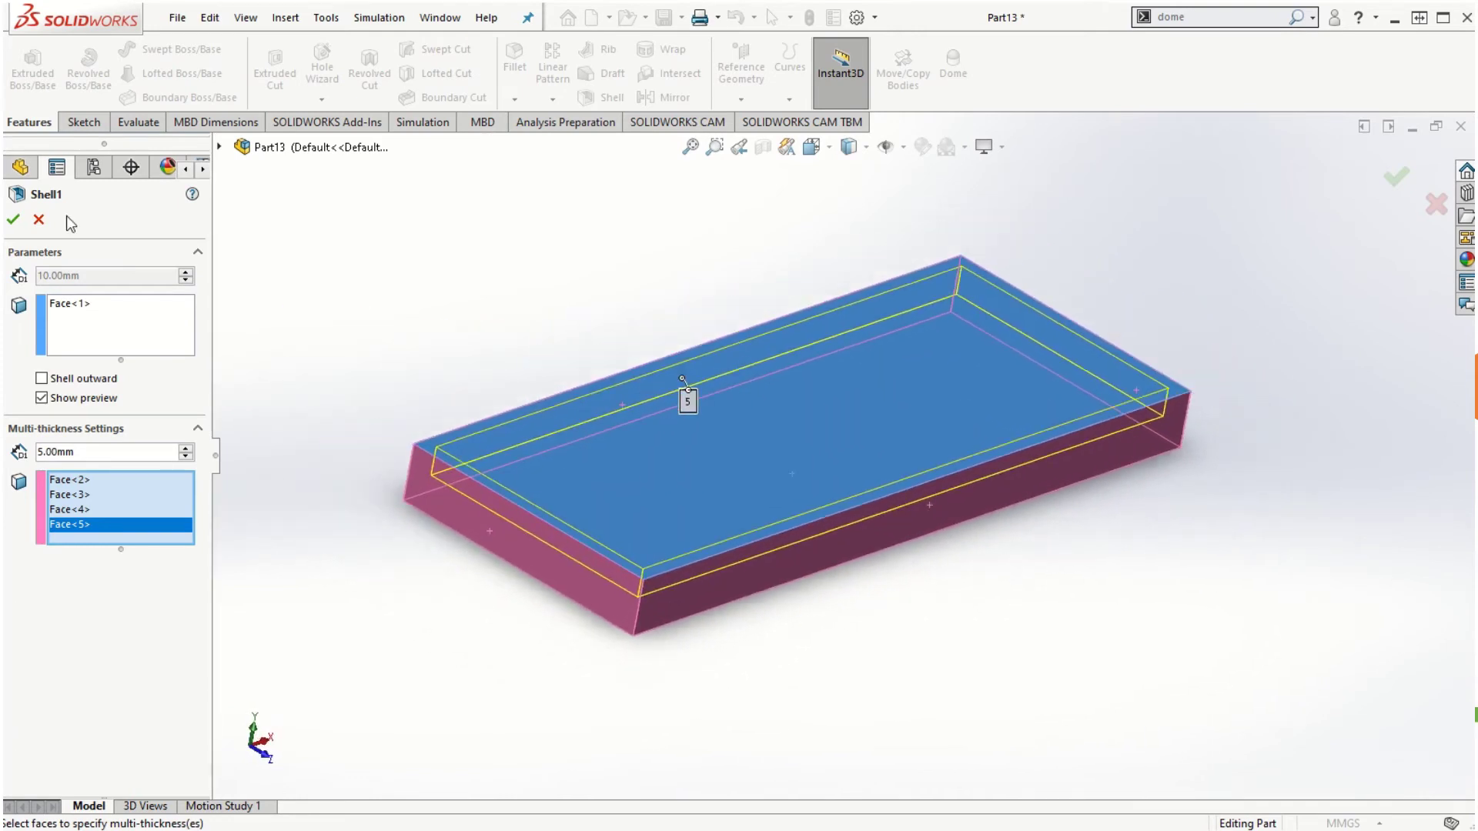
click(13, 221)
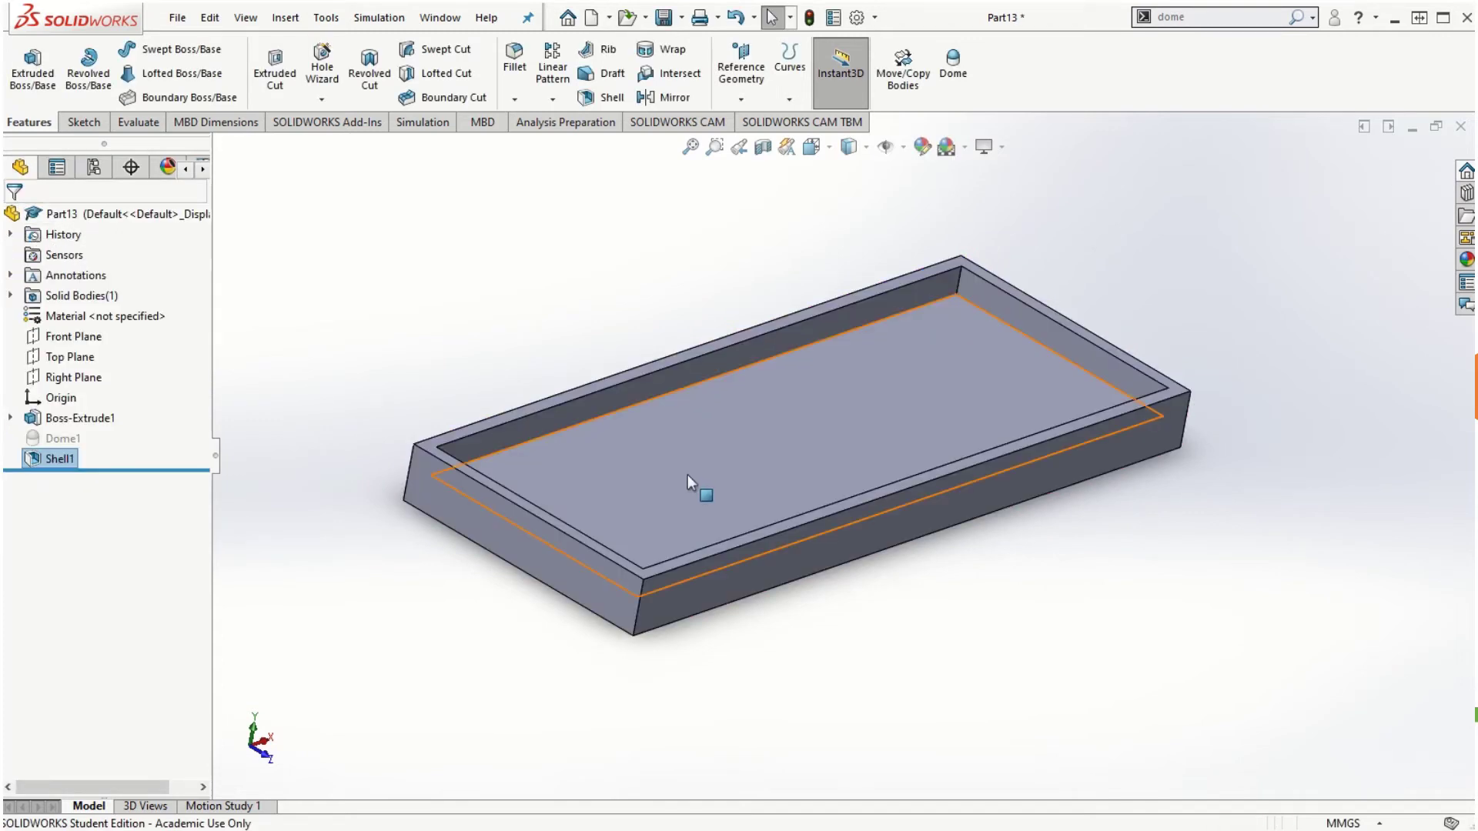
Examine the edited shell's side walls, floor and top rim from several angles.
scroll(1087, 525, down, 1)
middle_drag(1087, 526, 809, 666)
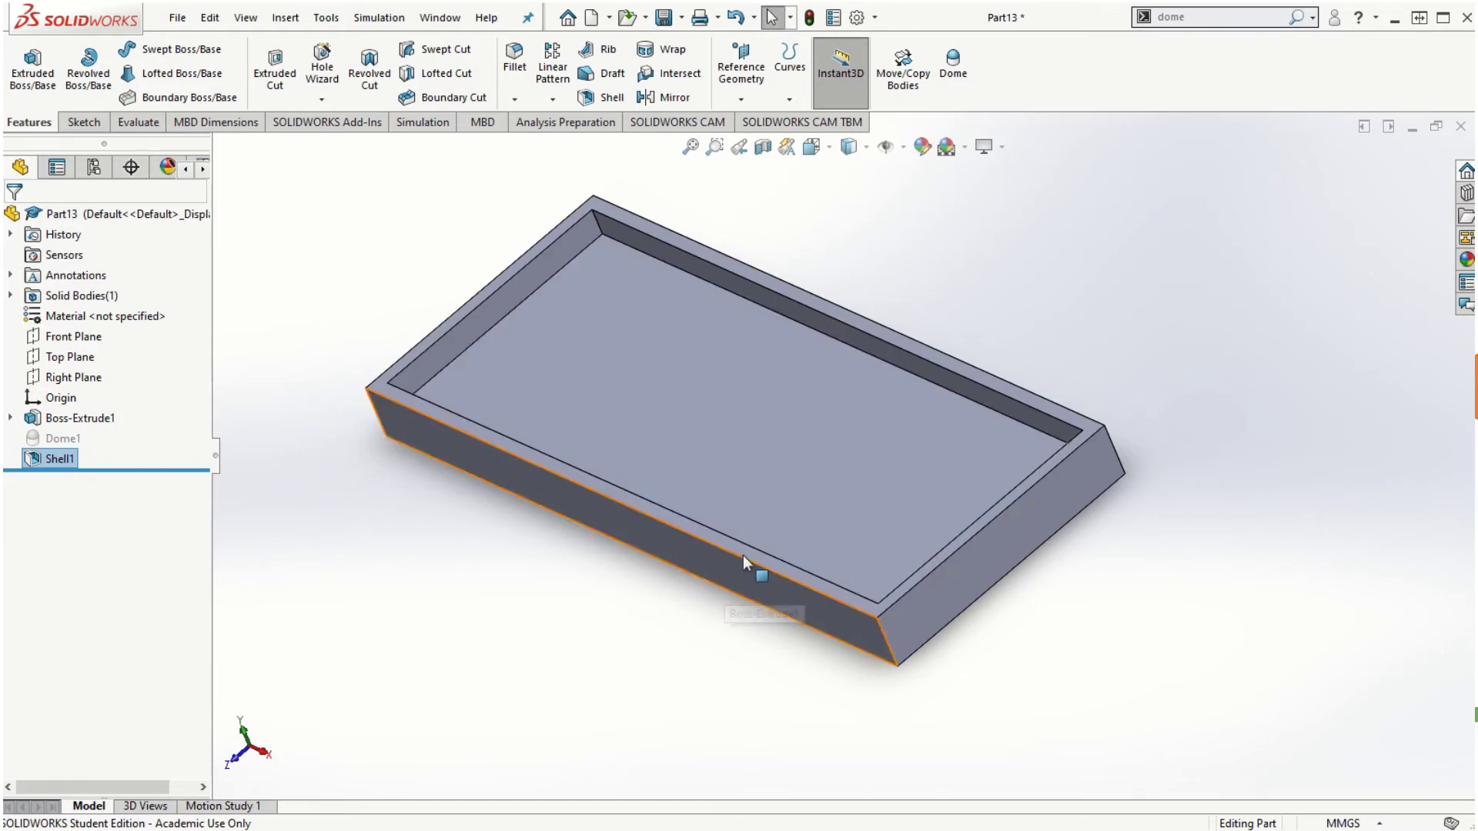
middle_drag(751, 558, 1122, 650)
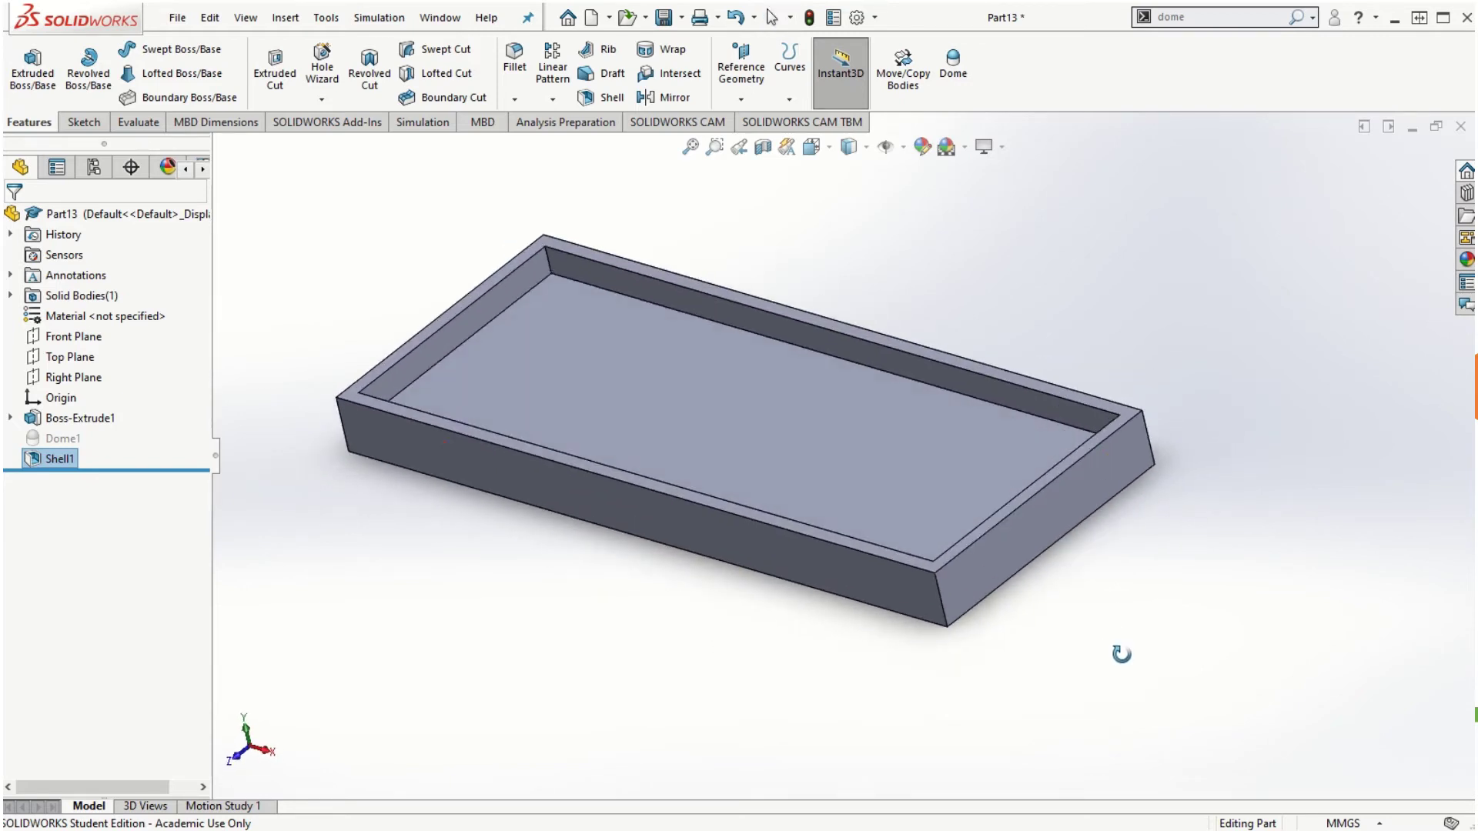
scroll(728, 350, down, 2)
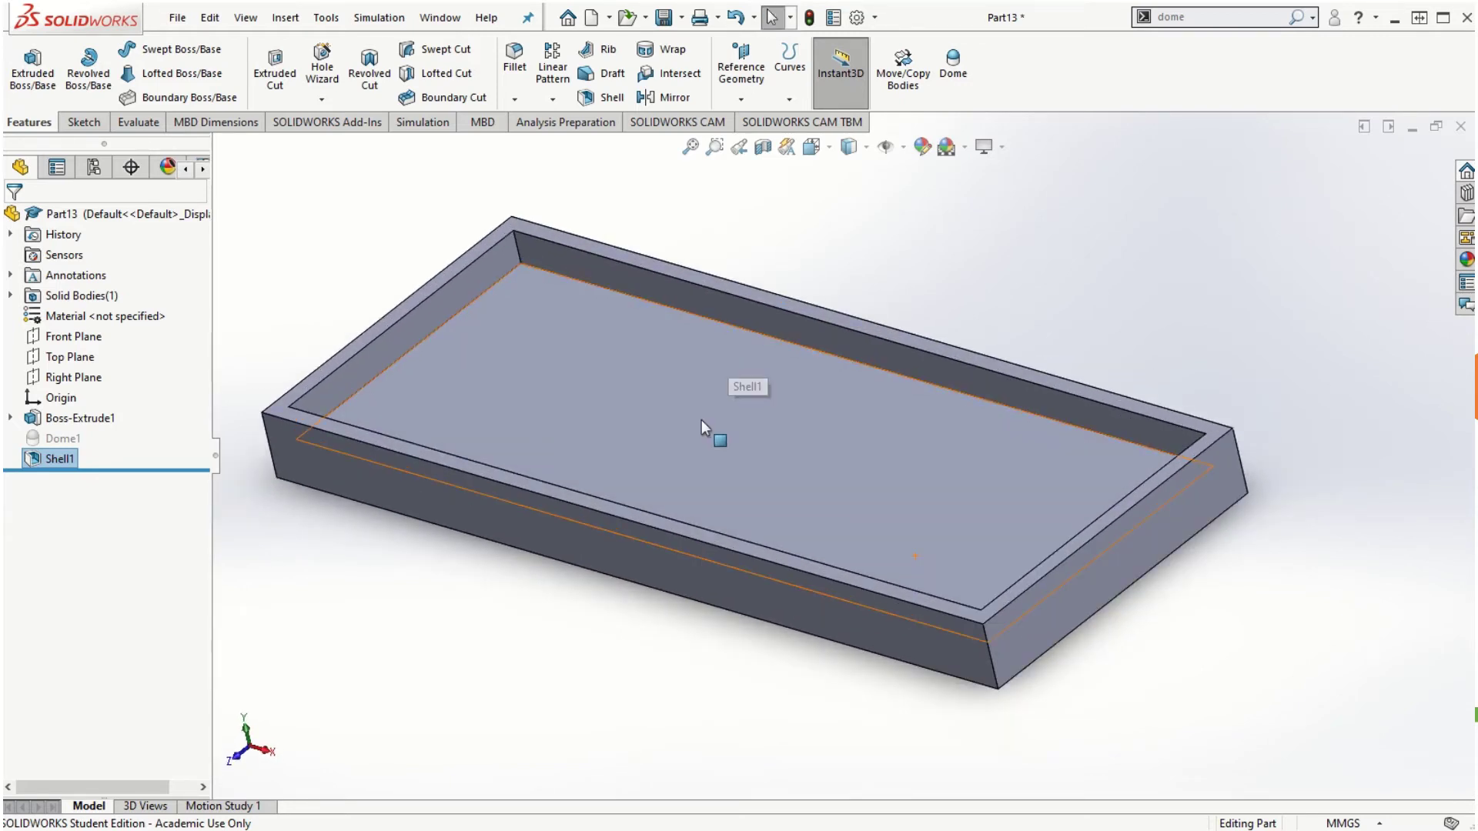
middle_drag(580, 682, 639, 580)
click(645, 562)
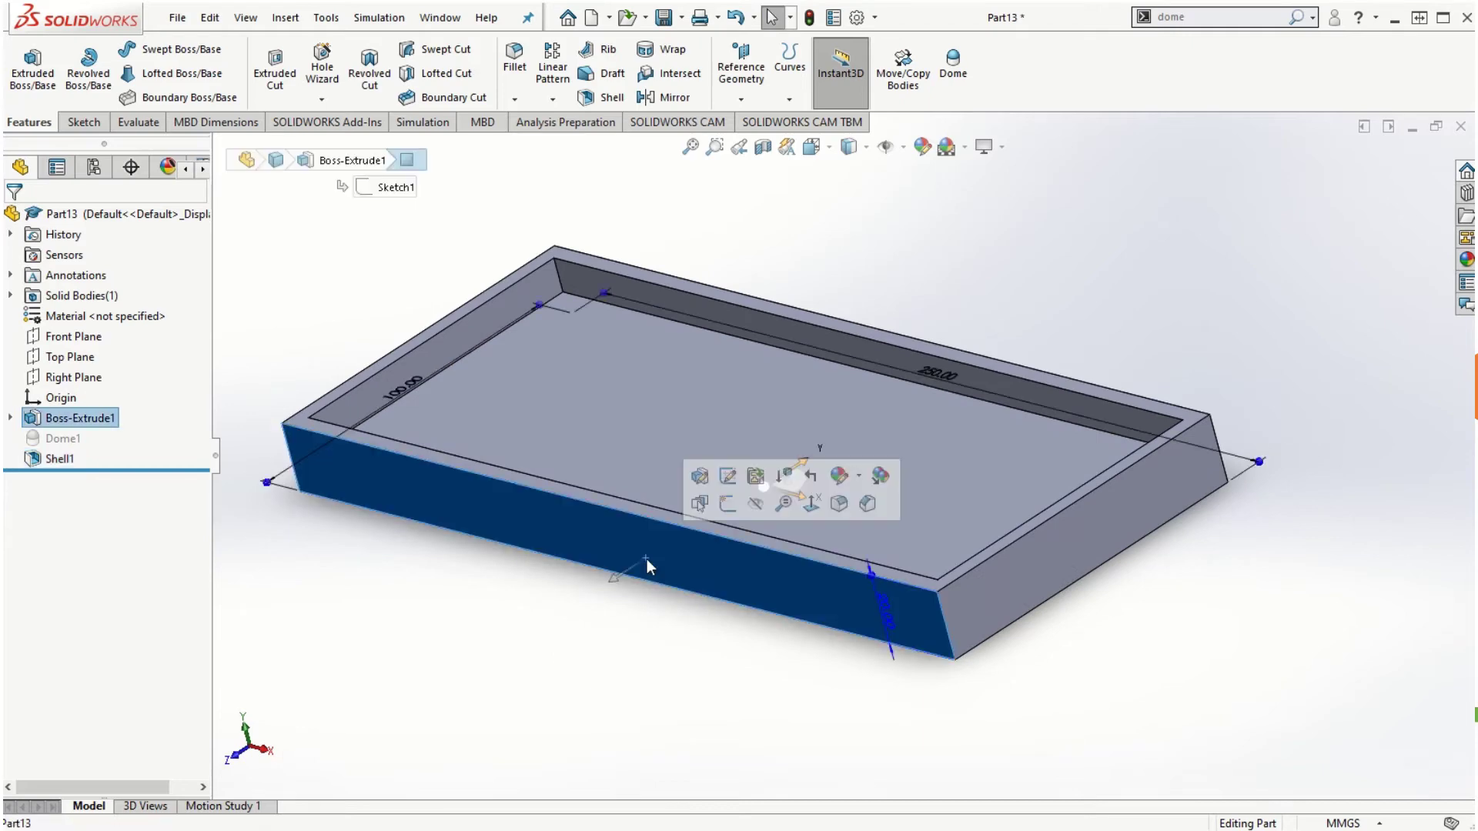
middle_drag(802, 544, 1155, 551)
click(1154, 551)
click(1139, 398)
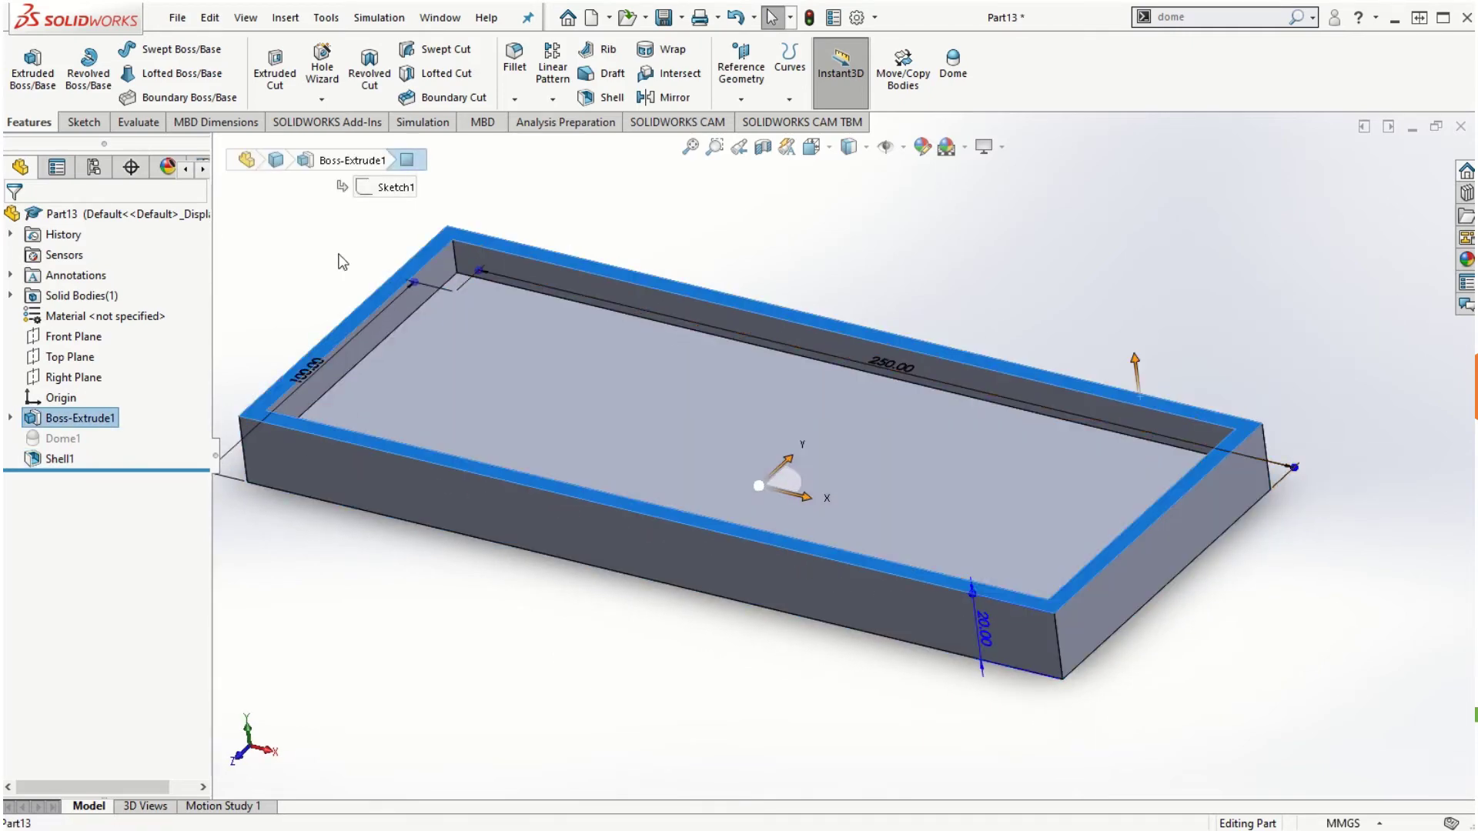
click(643, 217)
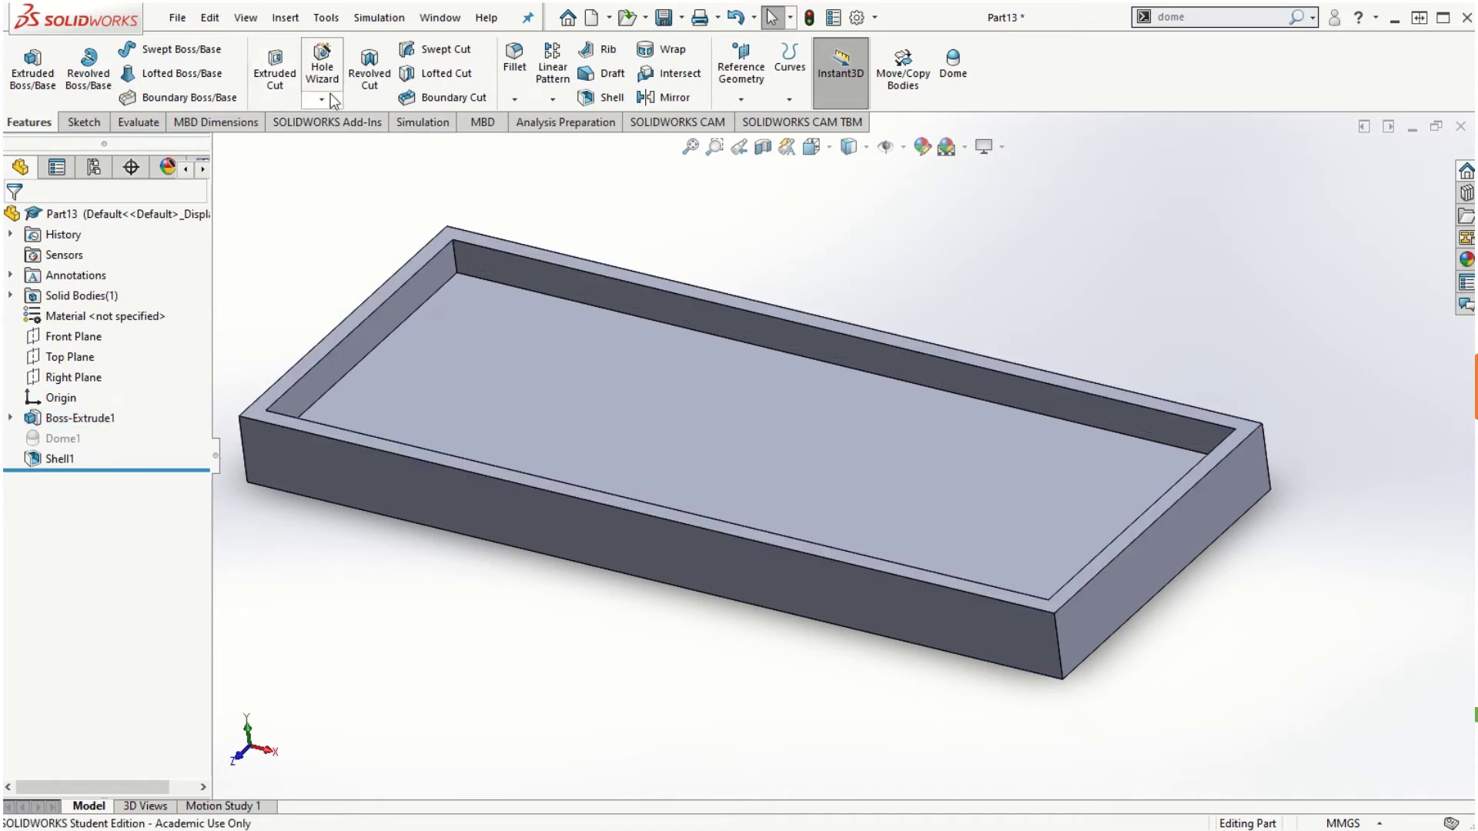
Measure the thickness of the long rear wall between its inner and outer top edges, and clear the measured selection.
click(139, 121)
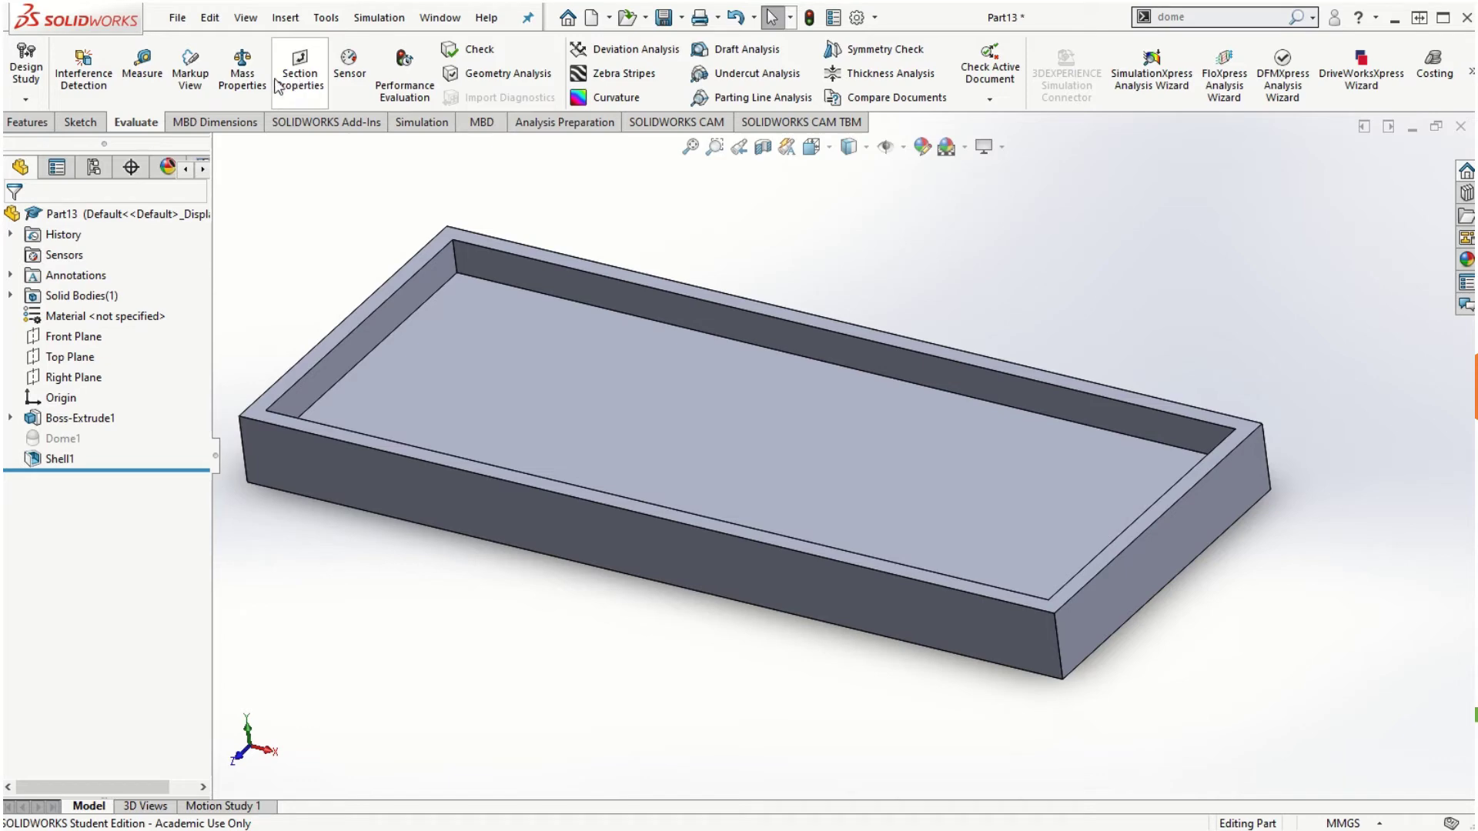
click(150, 79)
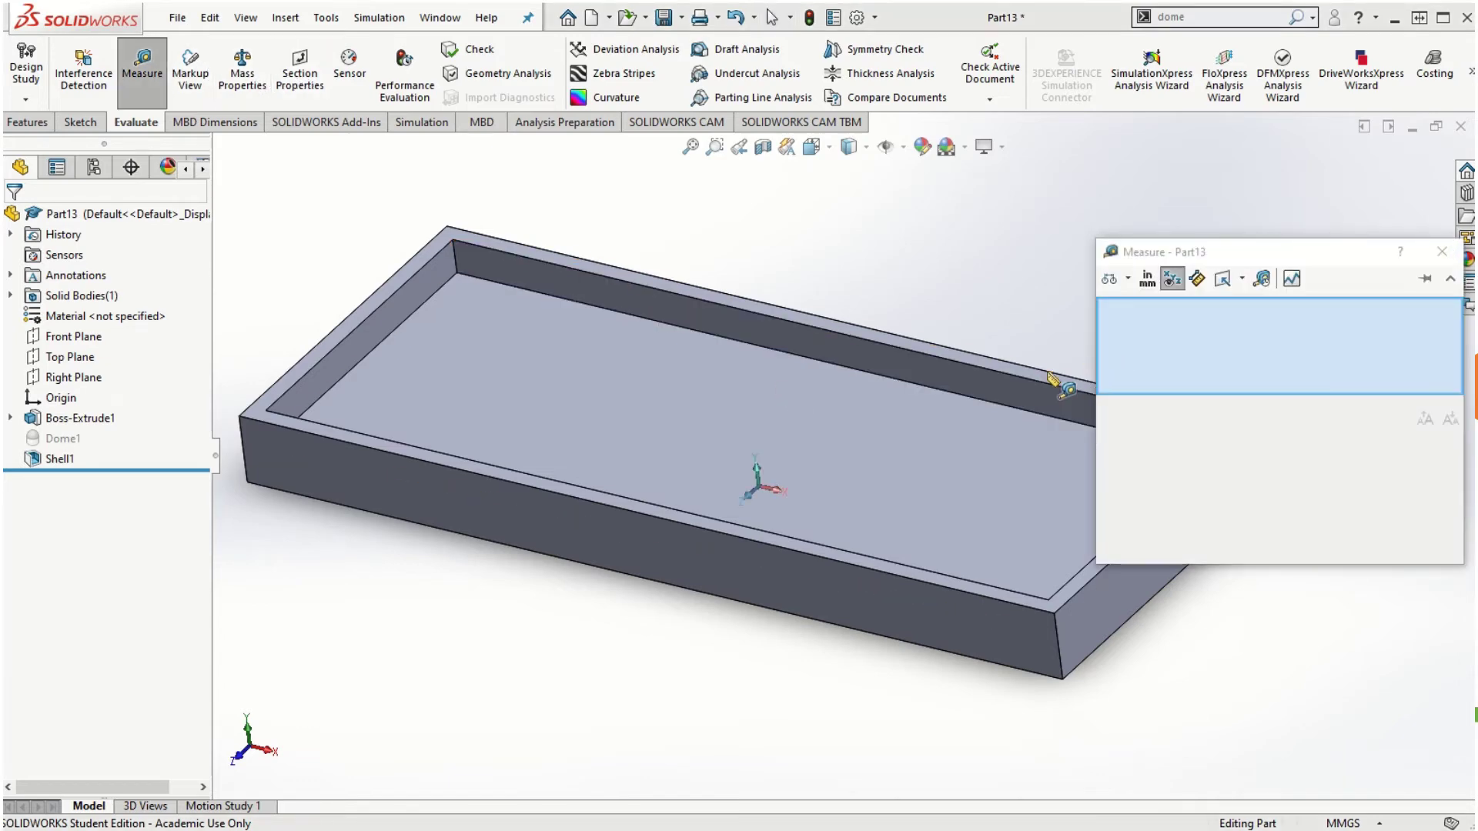
scroll(980, 383, down, 5)
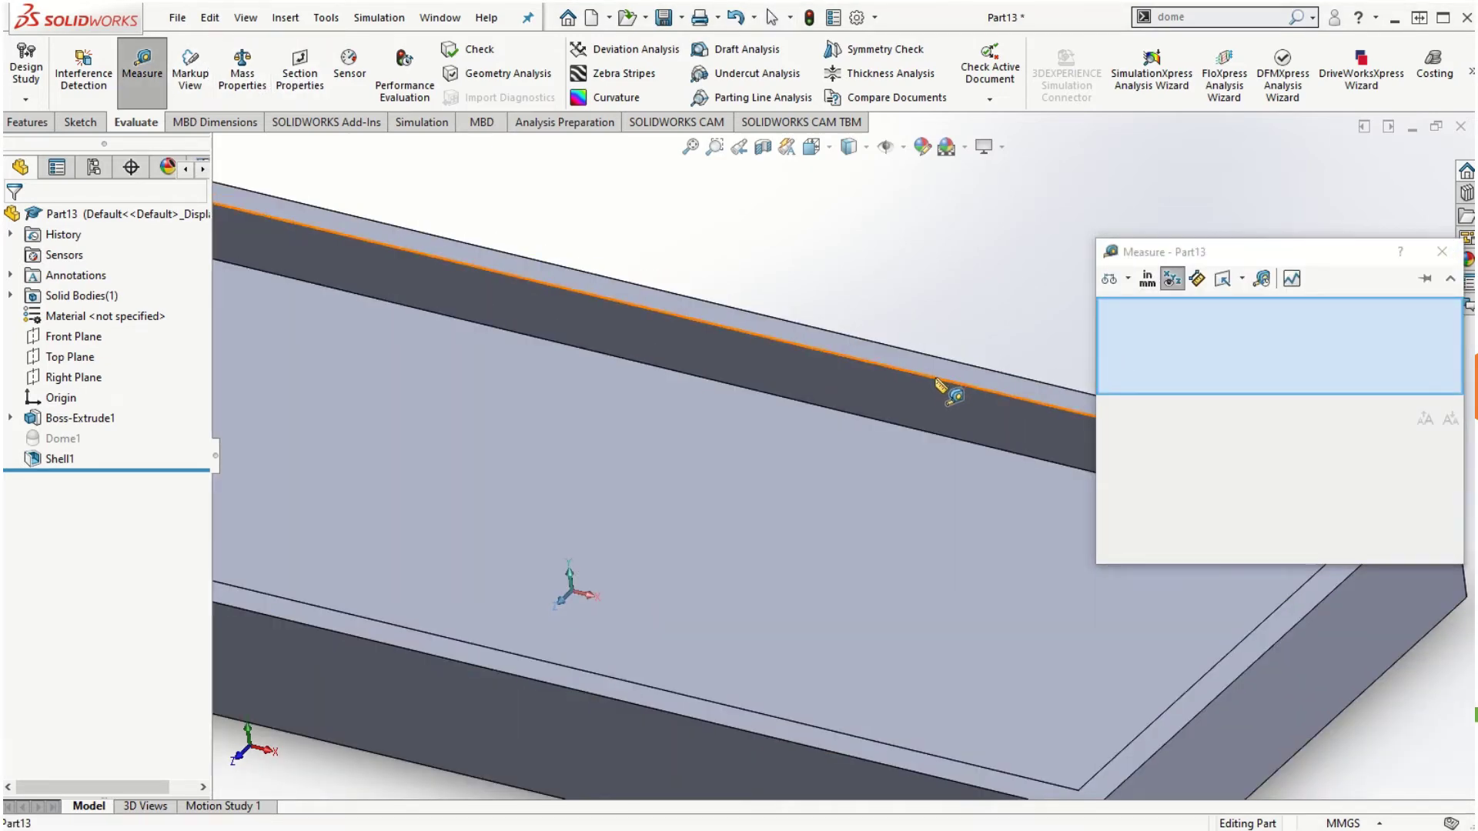
click(934, 376)
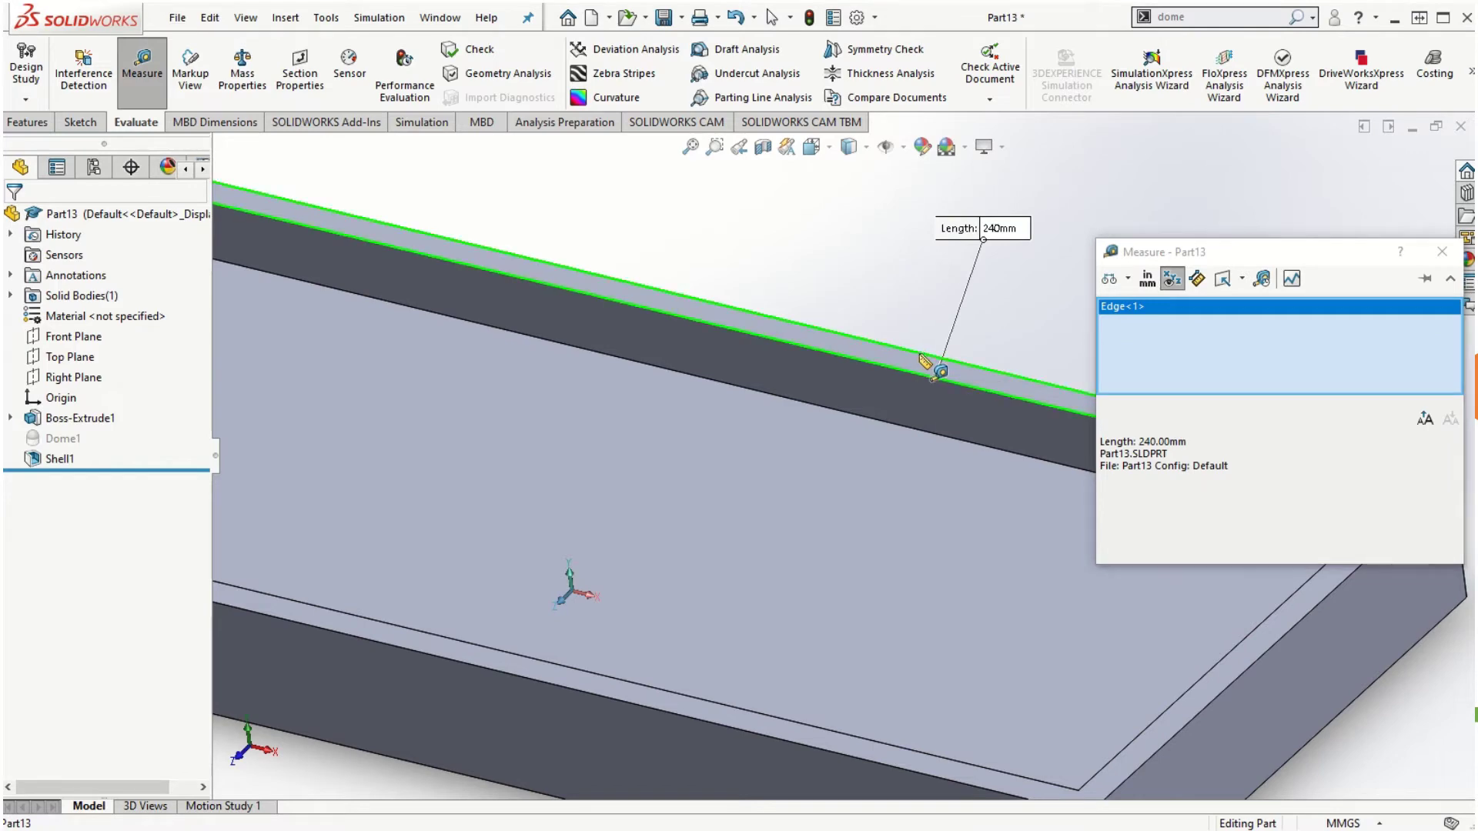
click(932, 363)
scroll(980, 493, up, 6)
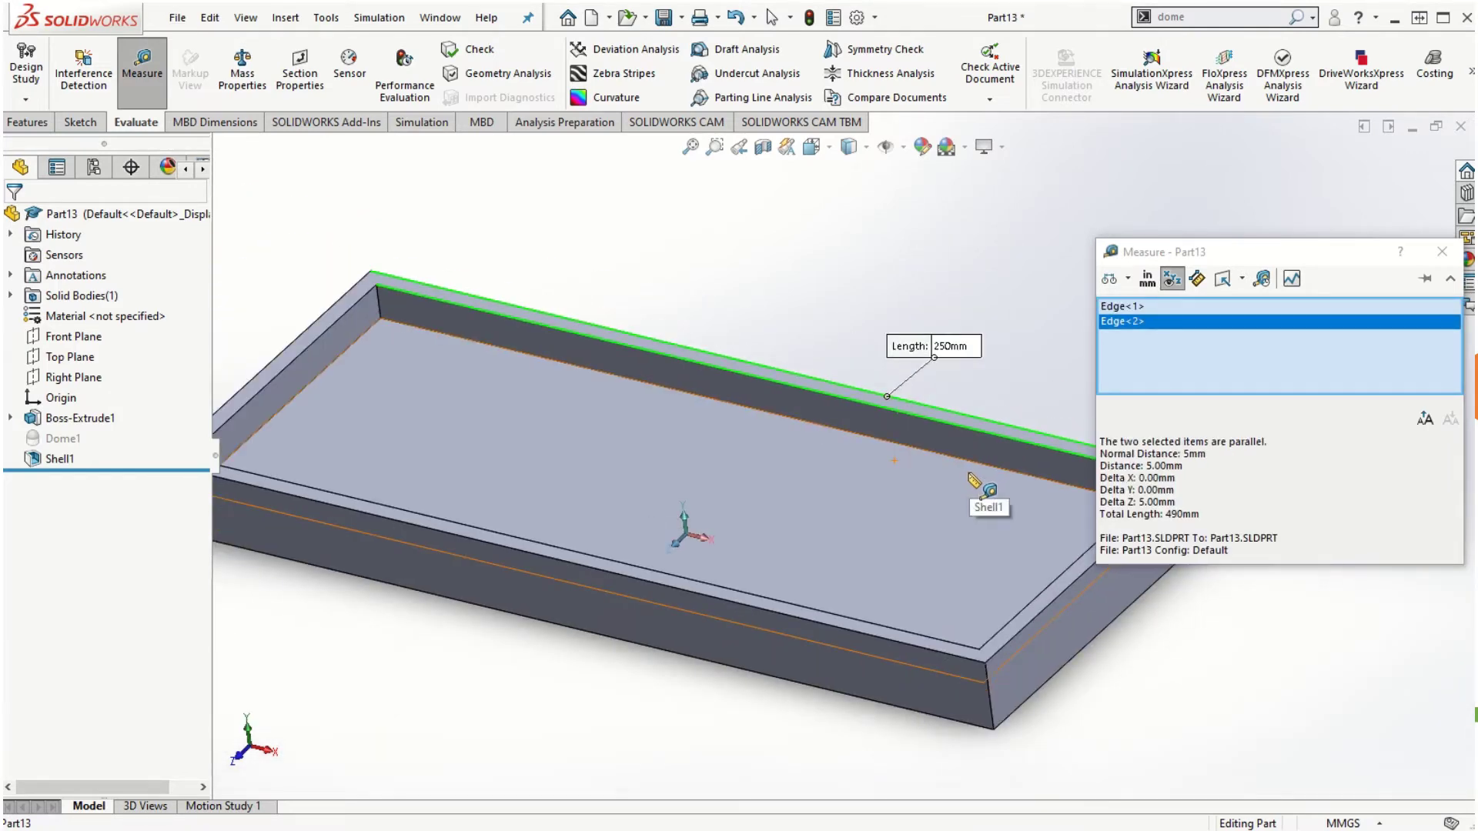
scroll(1125, 597, down, 1)
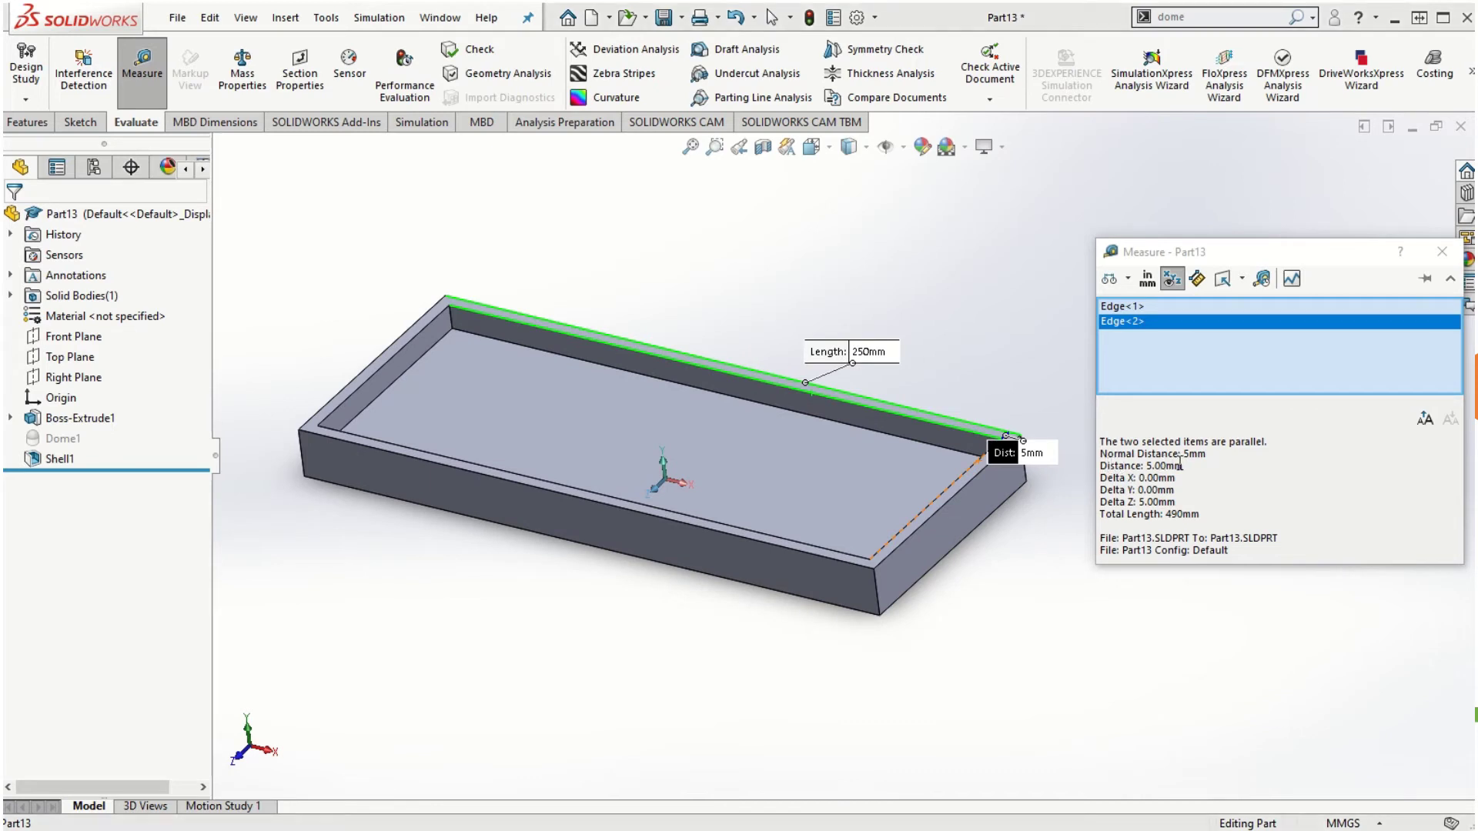
click(980, 344)
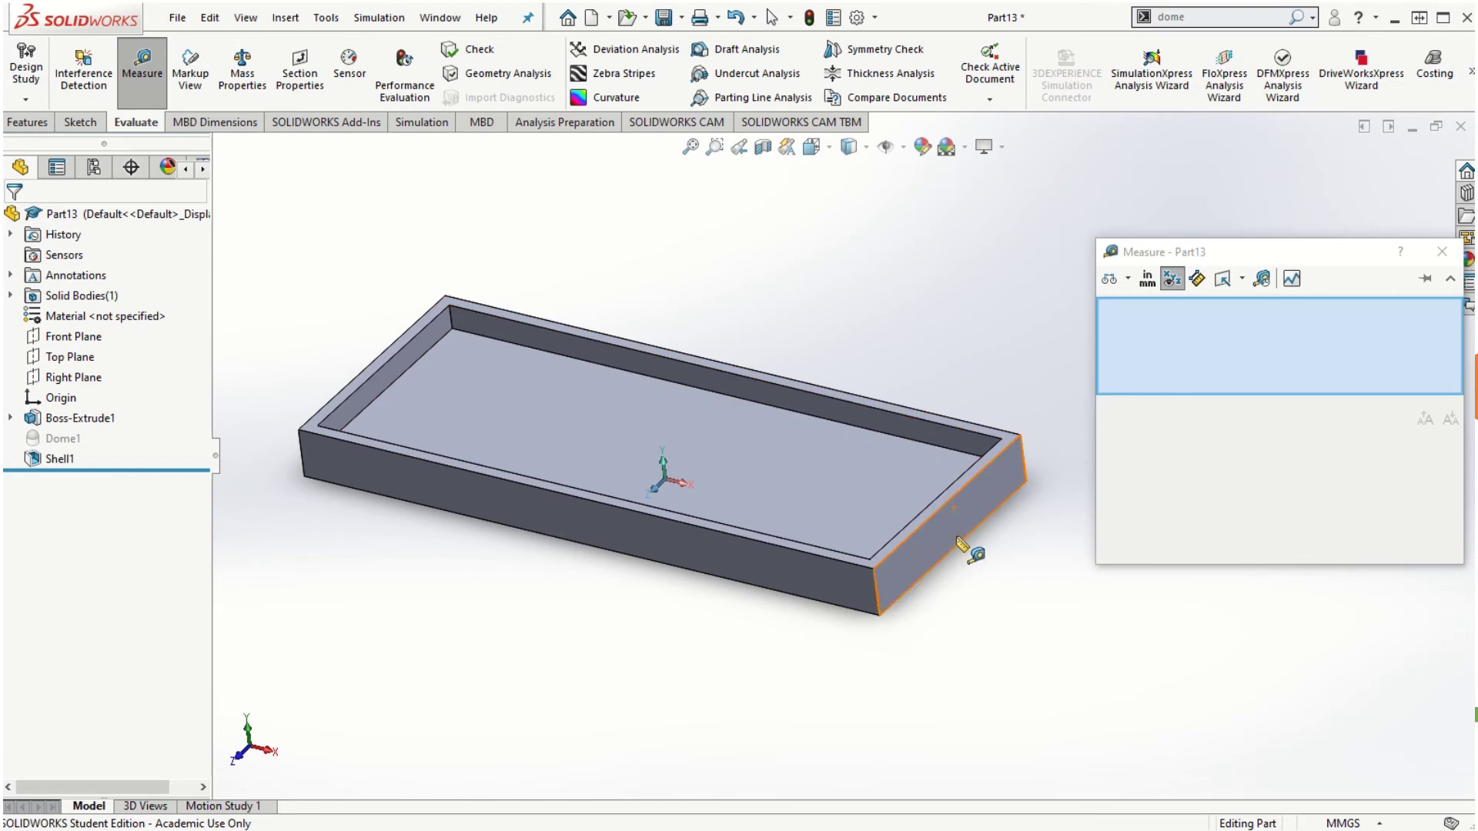
Measure the block's outer vertical corner edge and the cavity's inner vertical corner edge, and close the Measure tool.
middle_drag(1006, 613, 990, 584)
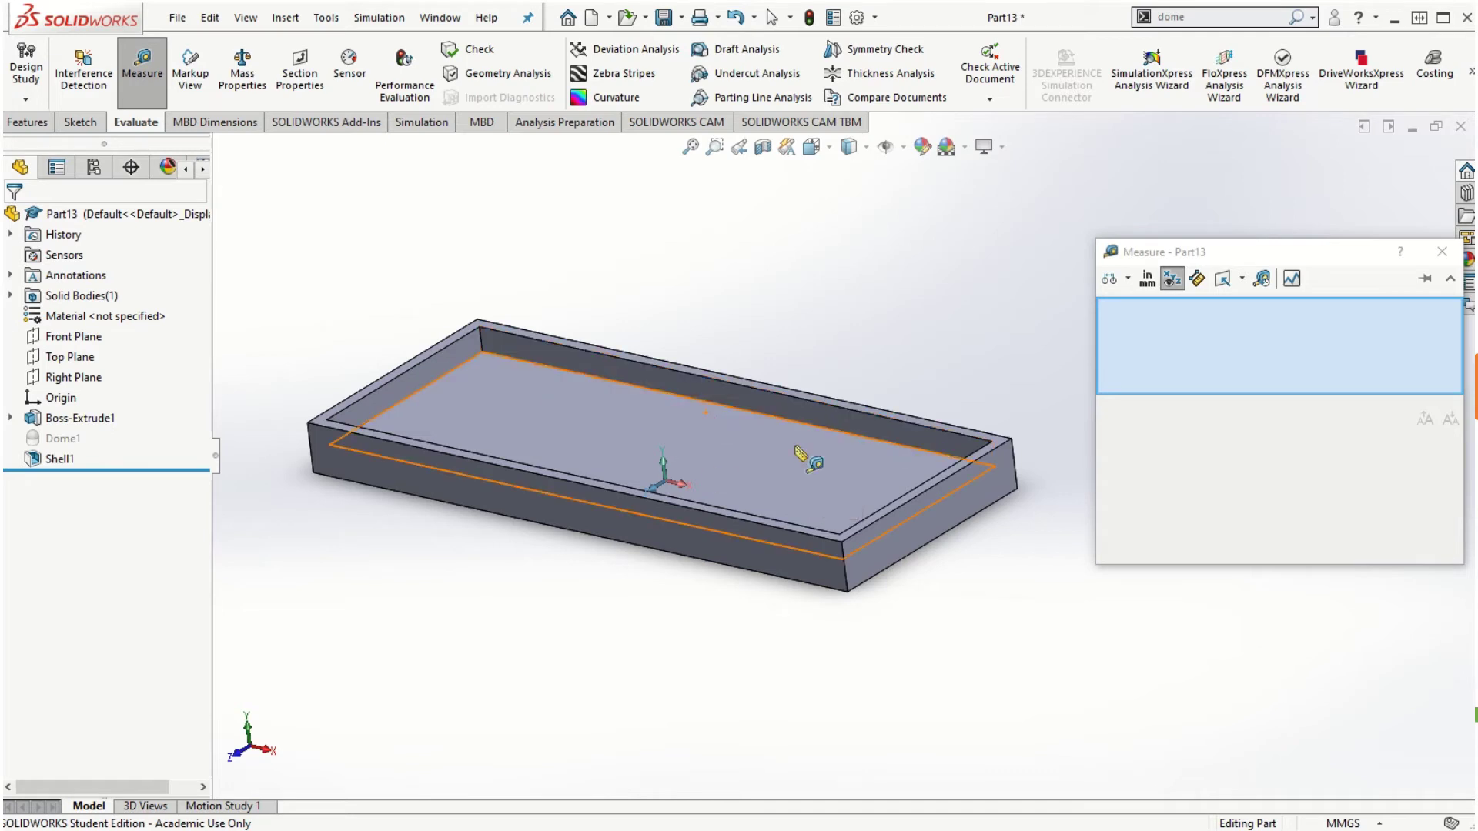
middle_drag(1073, 616, 913, 615)
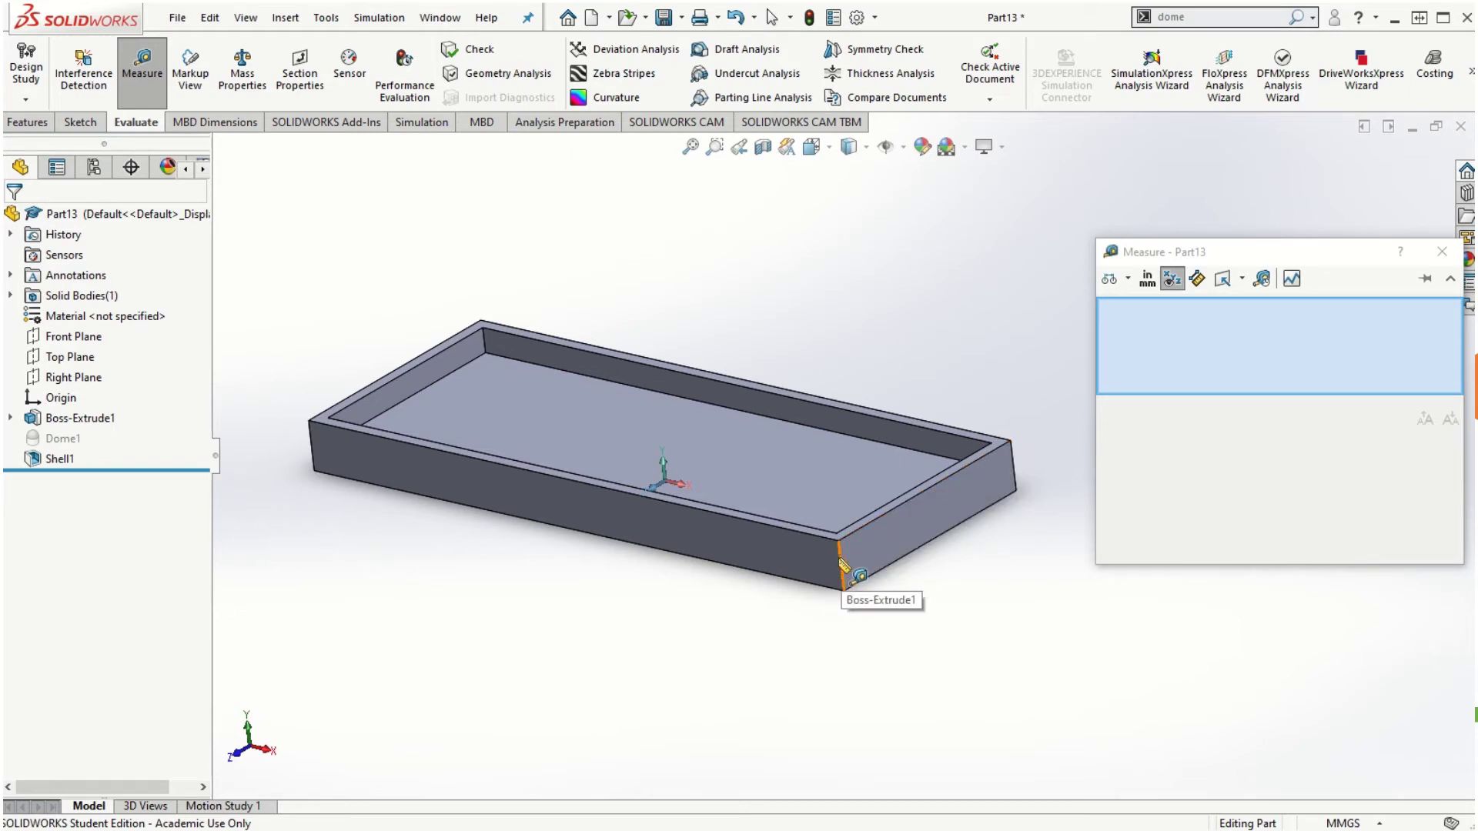
click(842, 566)
middle_drag(994, 624, 1037, 474)
scroll(1035, 481, down, 3)
click(1005, 347)
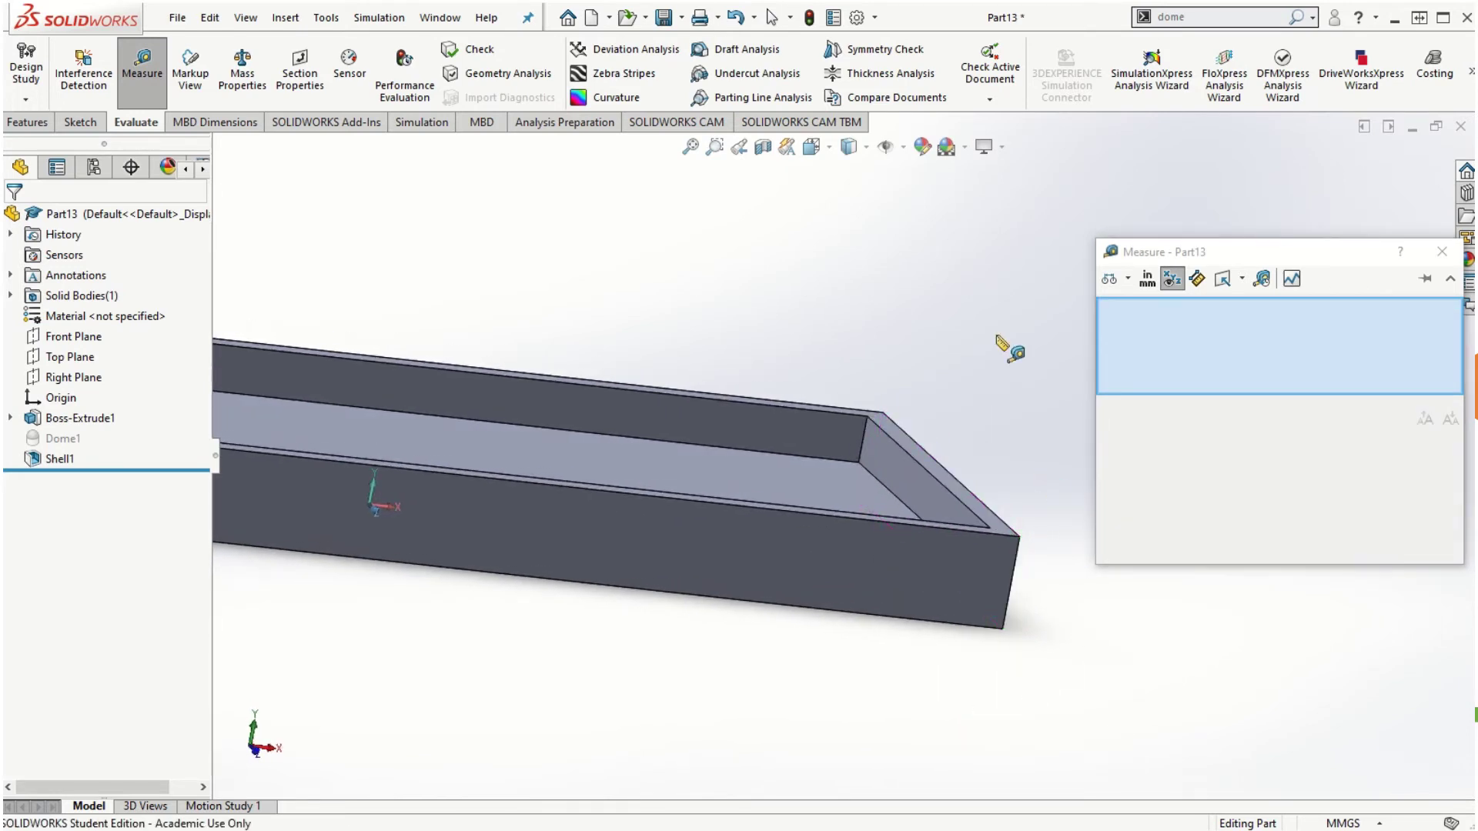
click(864, 436)
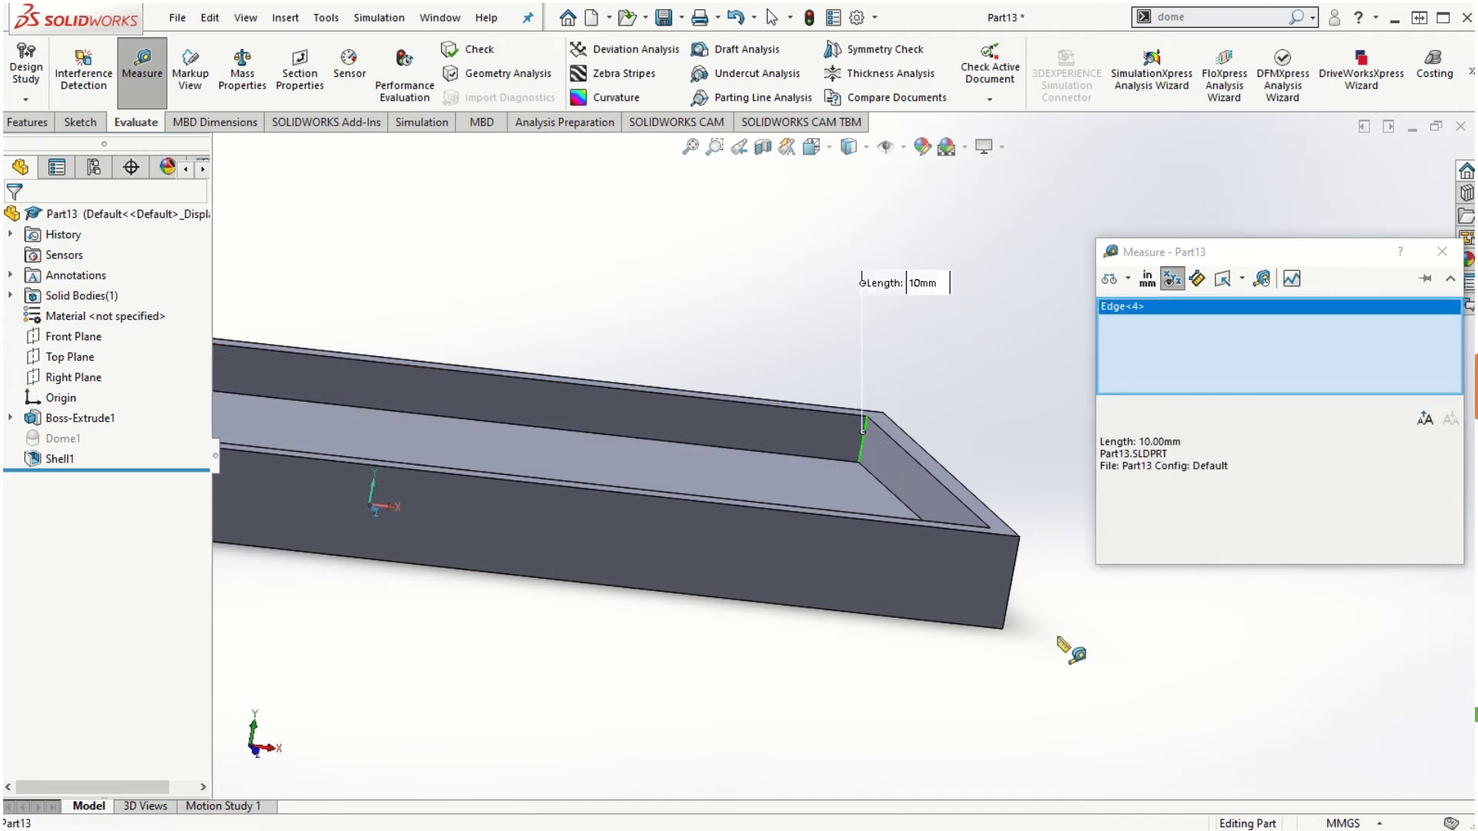
middle_drag(1065, 647, 1042, 627)
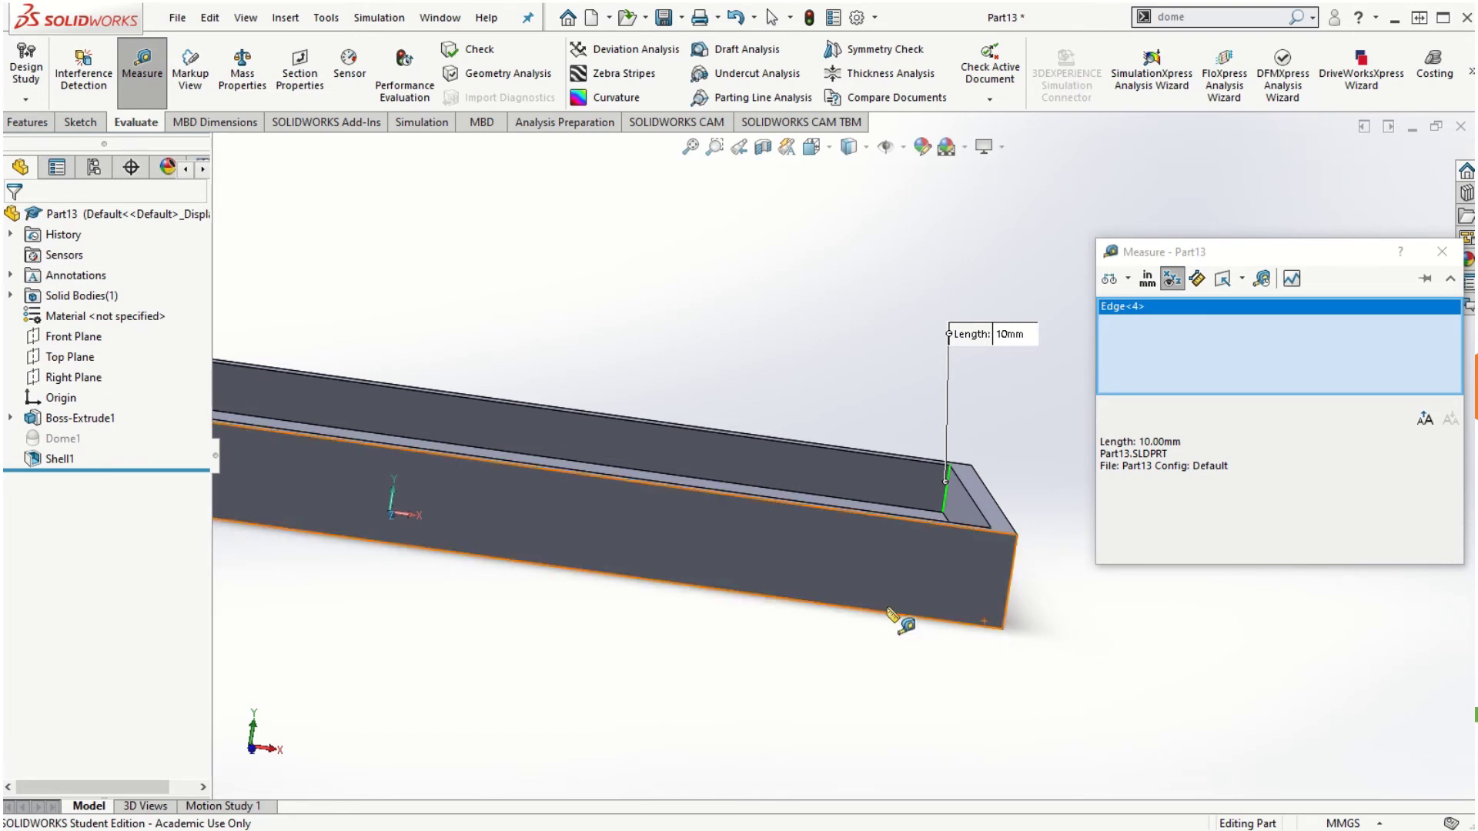
middle_drag(957, 673, 939, 710)
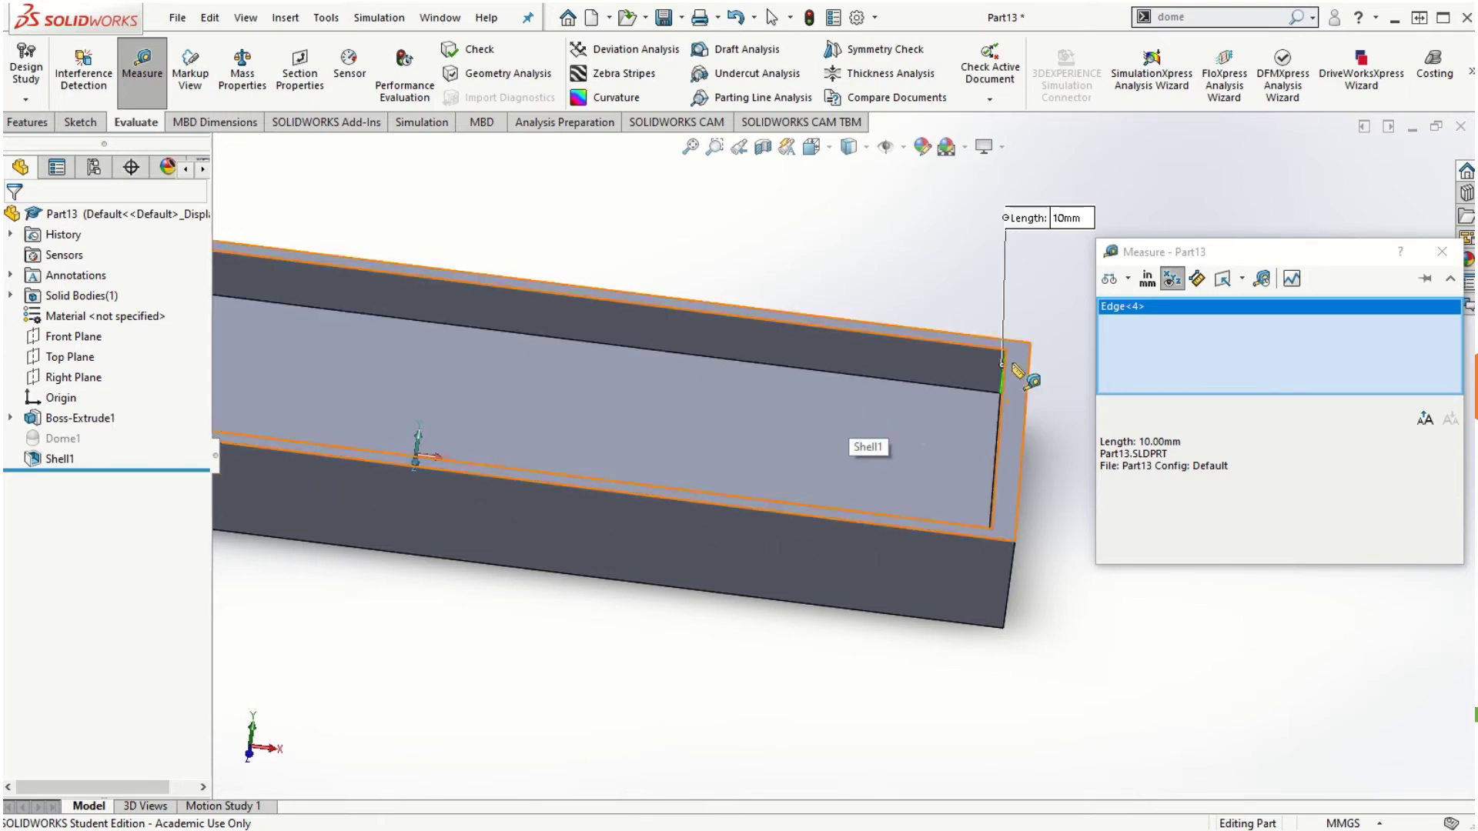
click(1441, 252)
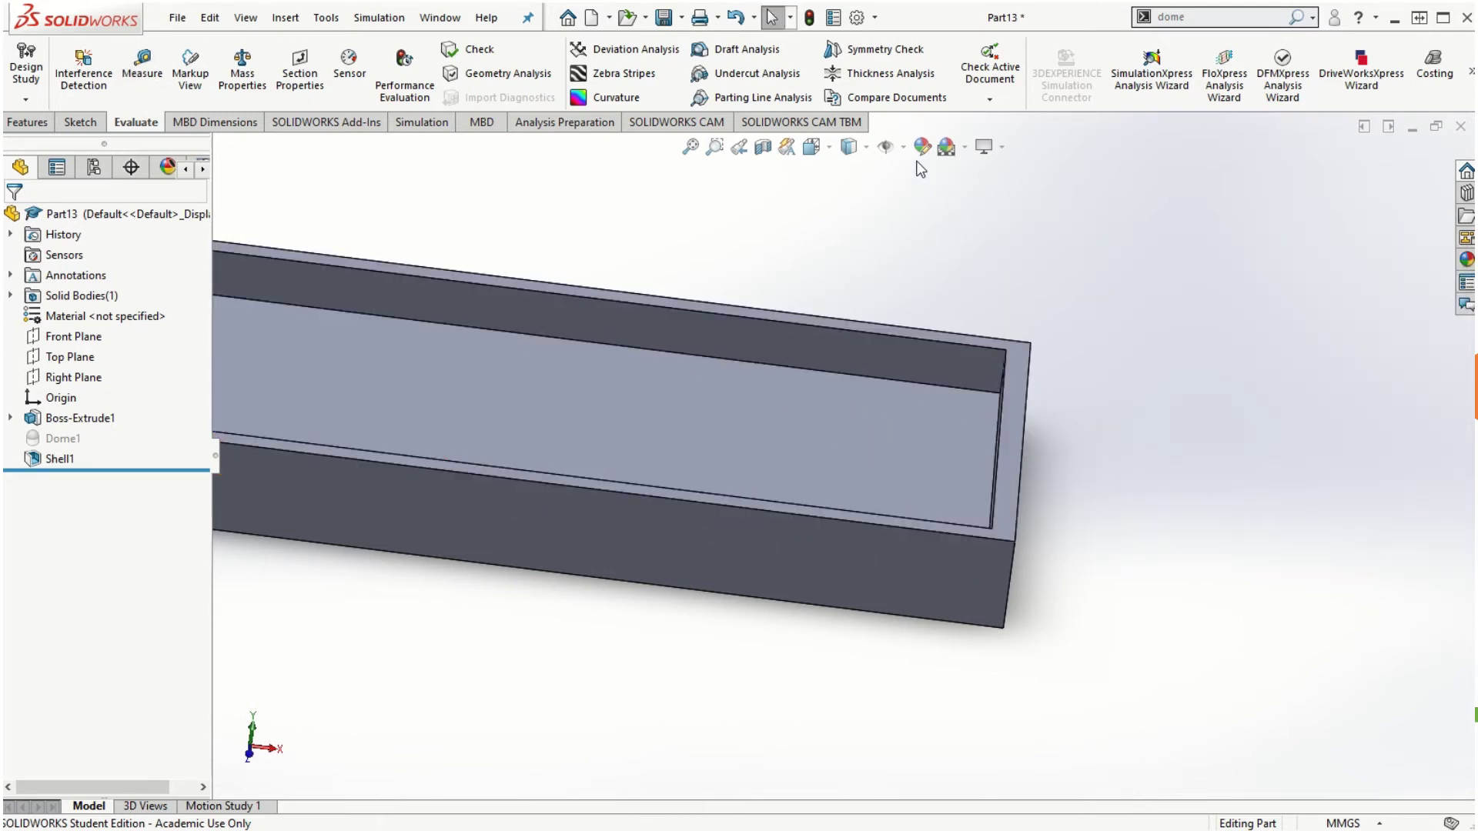
Display the part with Hidden Lines Visible and check the cavity's floor edge against the block's bottom edge from the side.
click(865, 148)
click(850, 253)
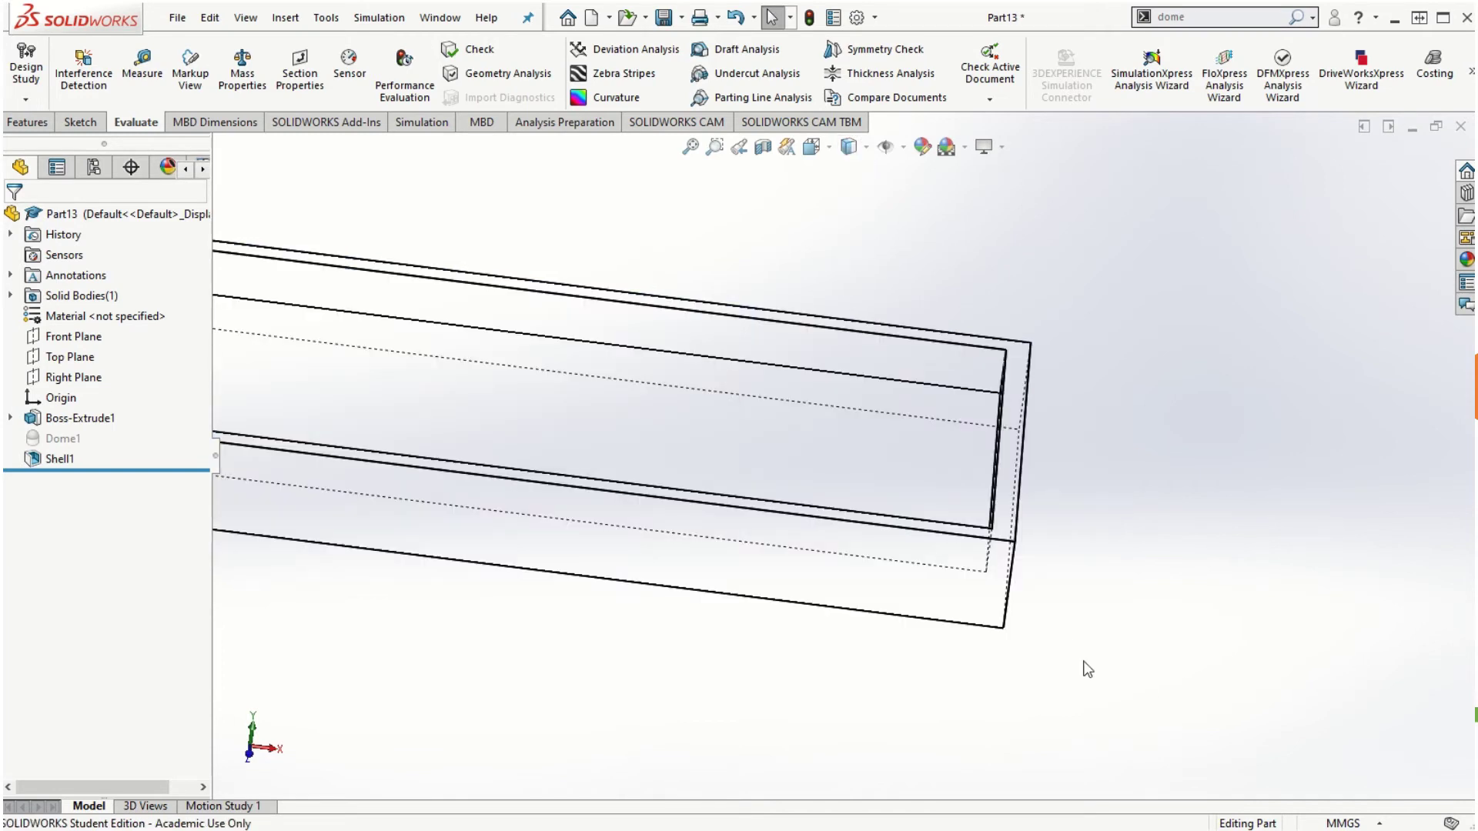
middle_drag(1115, 693, 1129, 589)
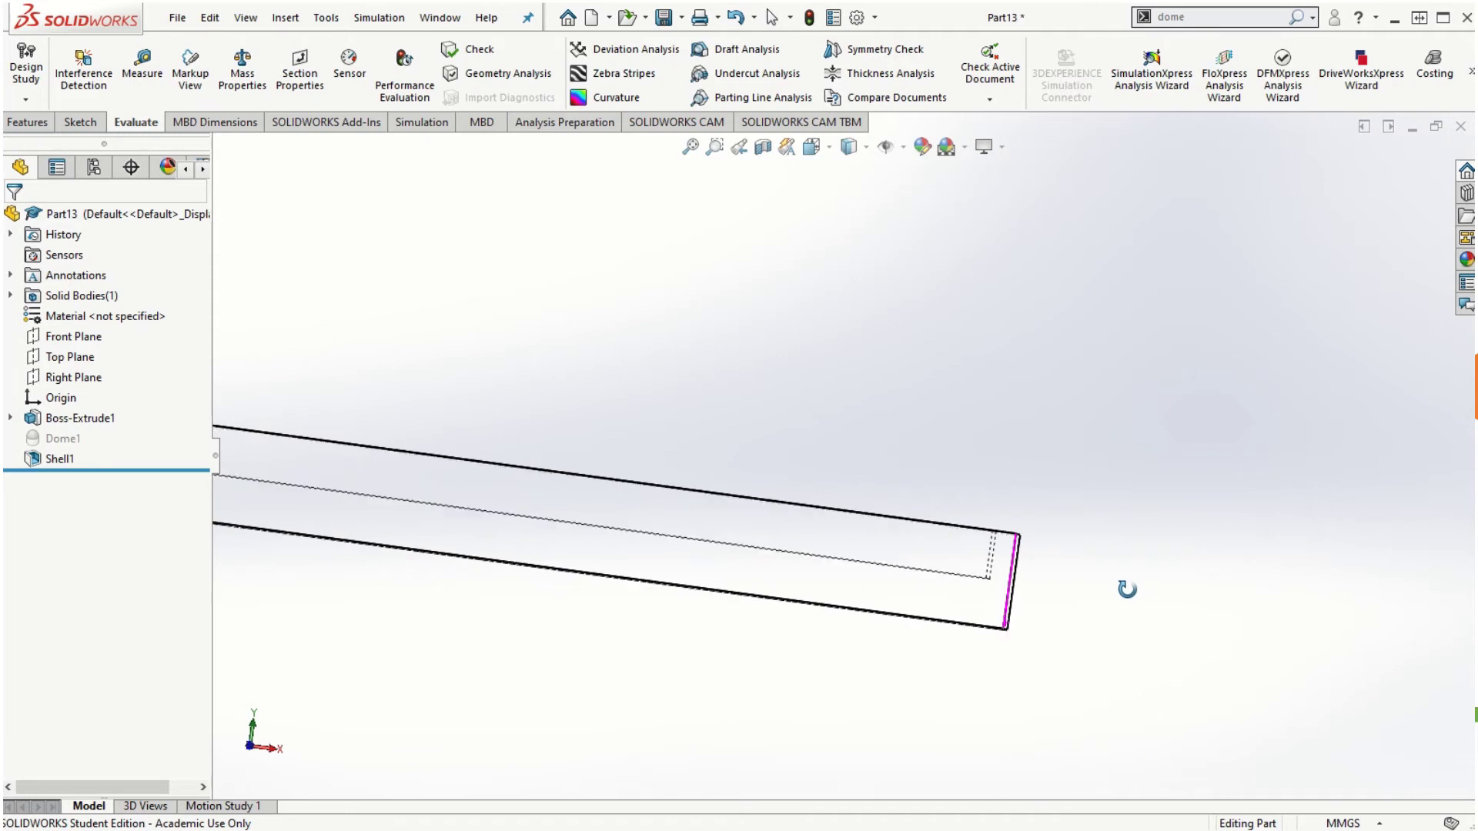
key(Escape)
click(955, 583)
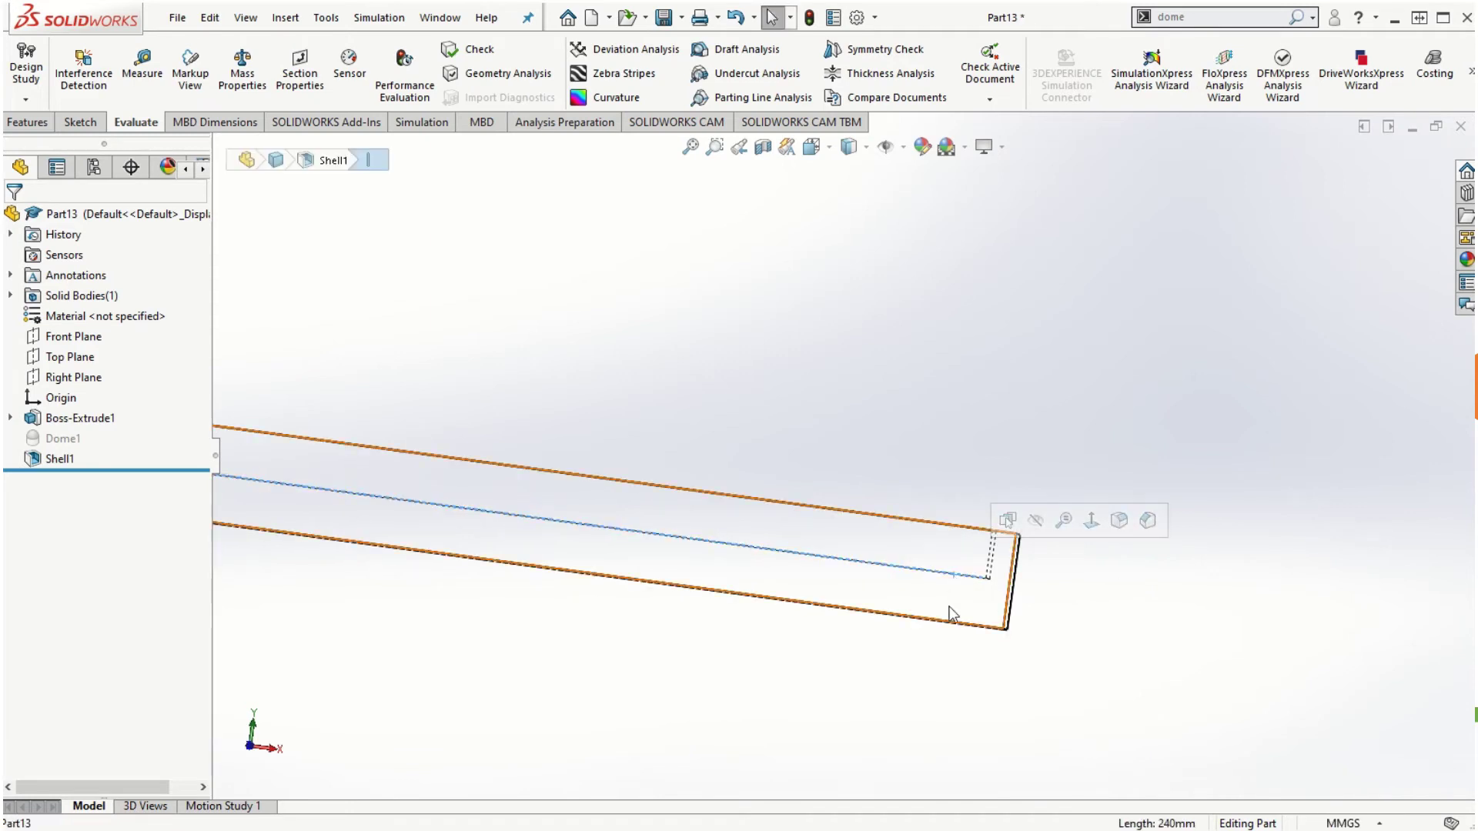
ctrl+click(946, 622)
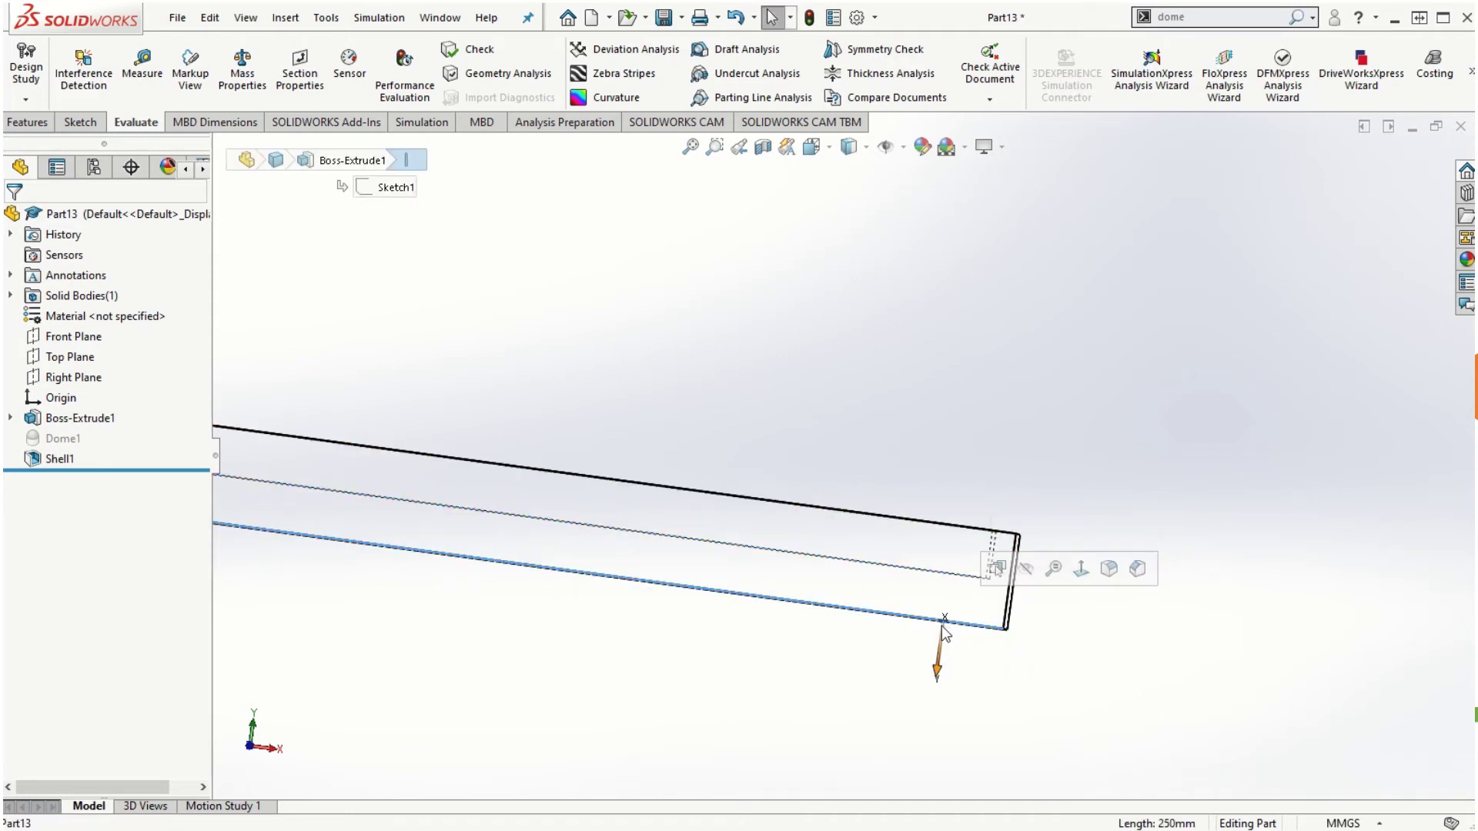
ctrl+click(955, 572)
scroll(764, 472, up, 3)
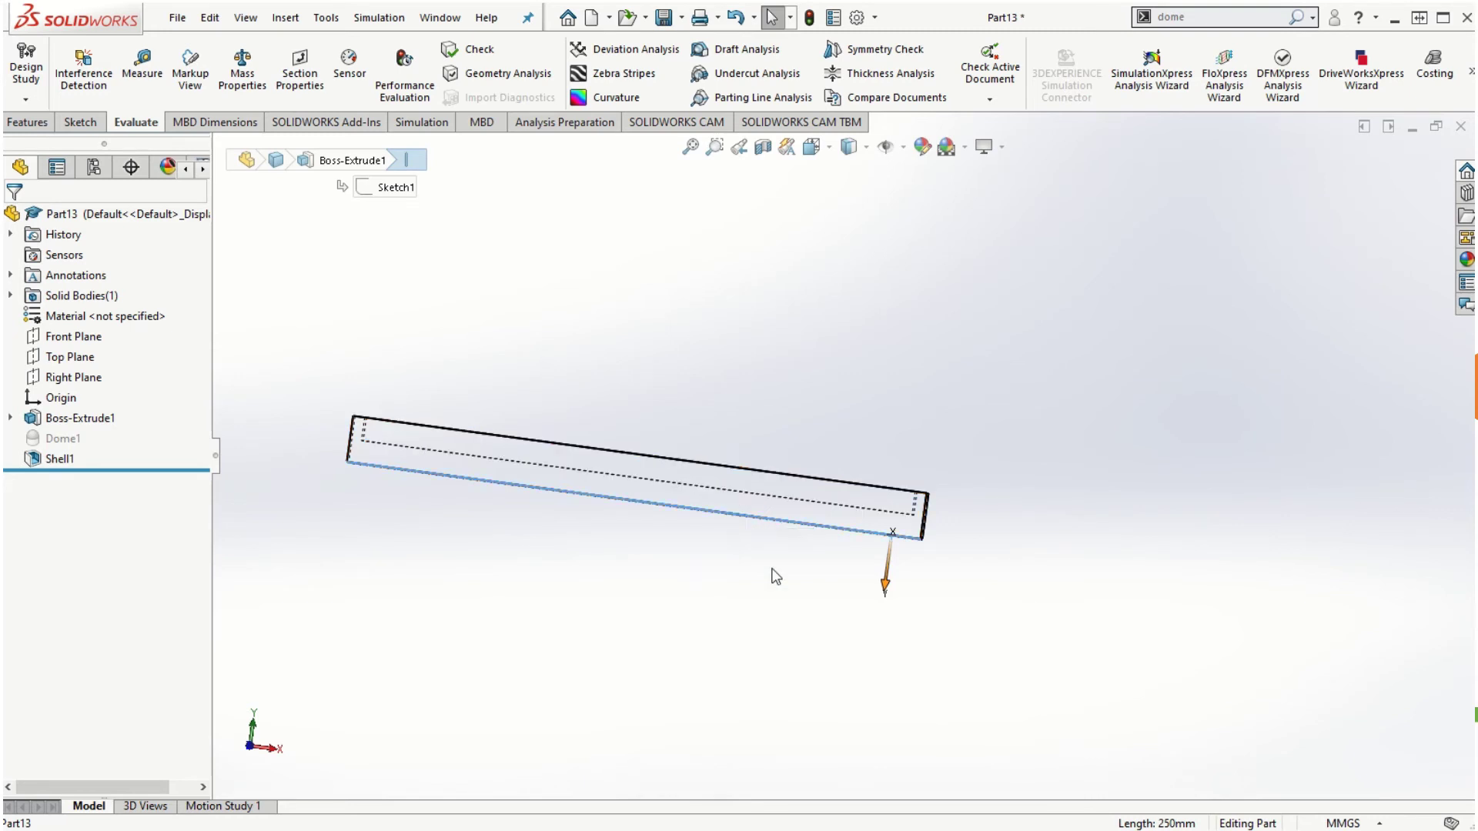
Examine the walls and floor in the hidden-line view, restore the Shaded With Edges display, and clear the selection.
middle_drag(772, 574, 655, 653)
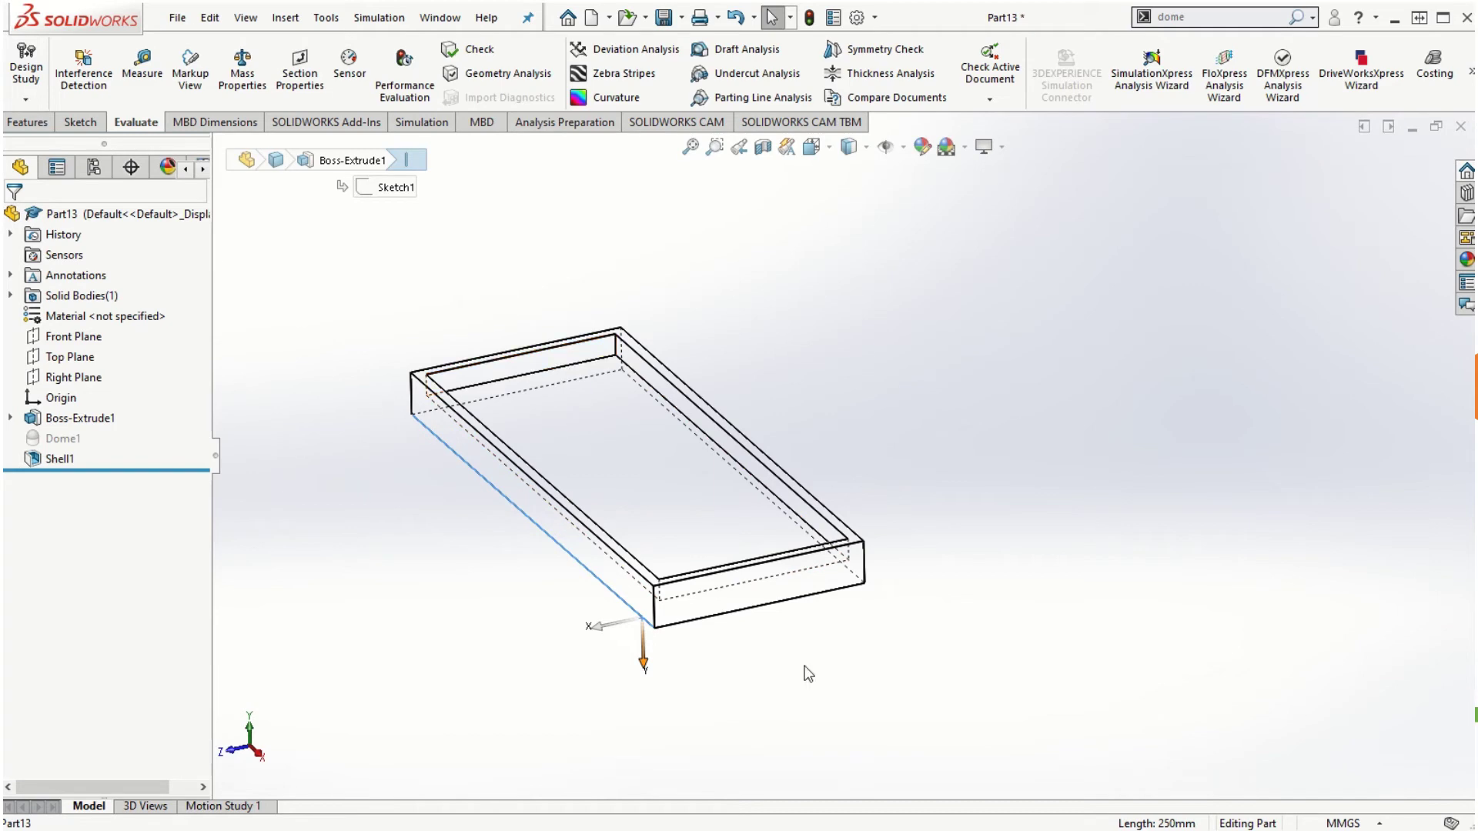
middle_drag(505, 567, 1102, 652)
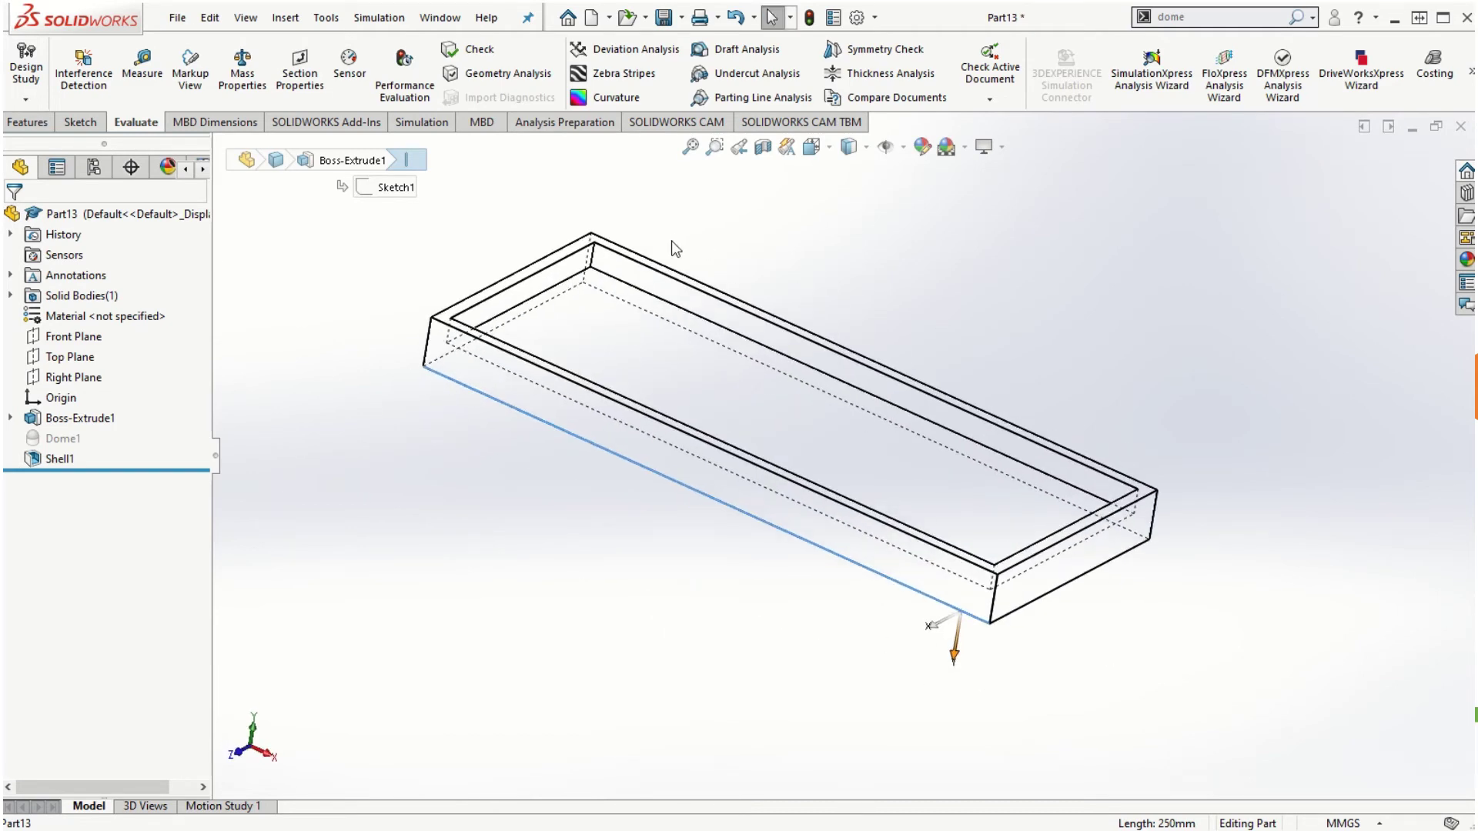
scroll(781, 385, down, 3)
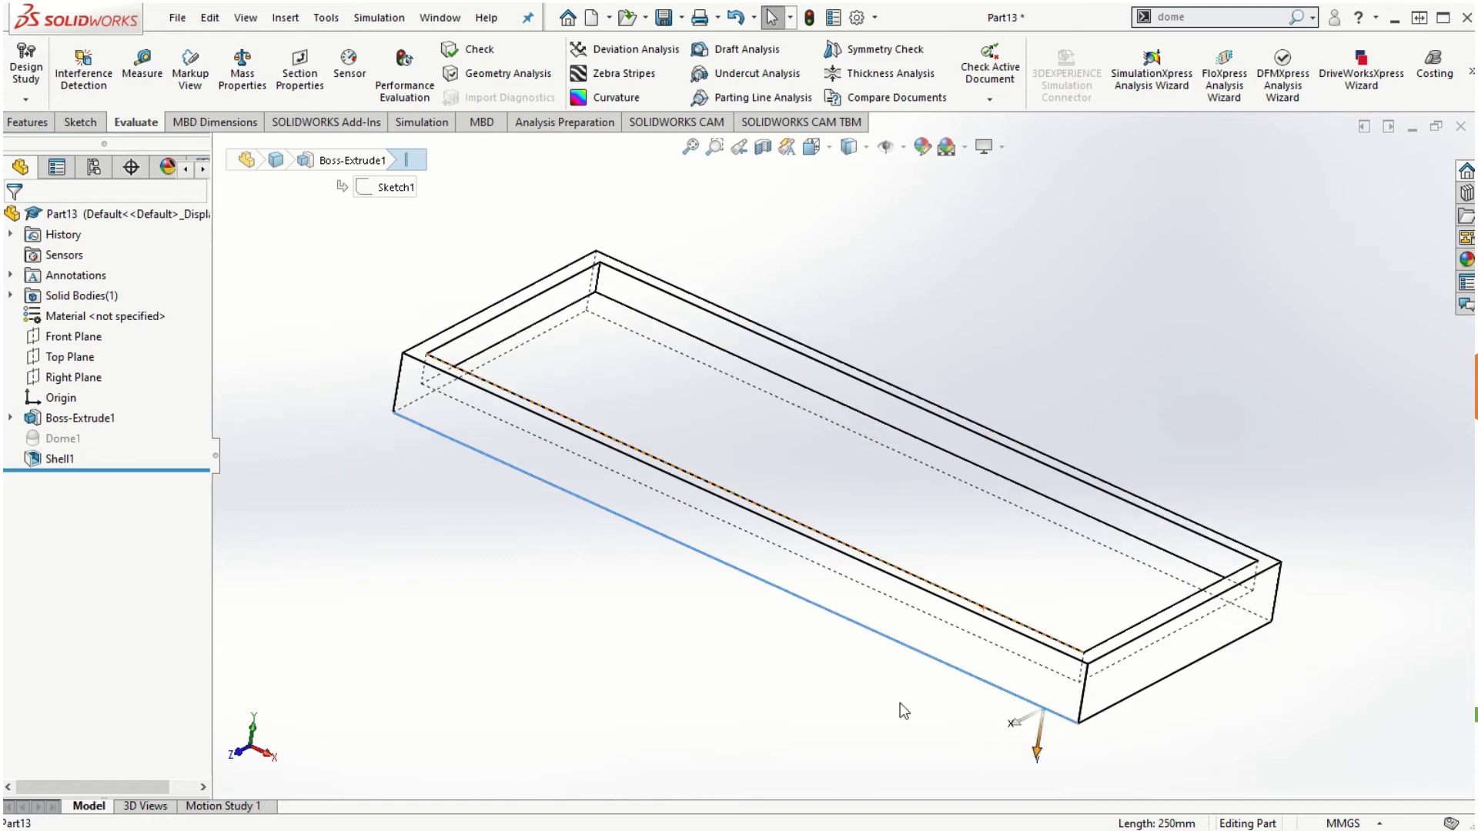
scroll(904, 710, up, 3)
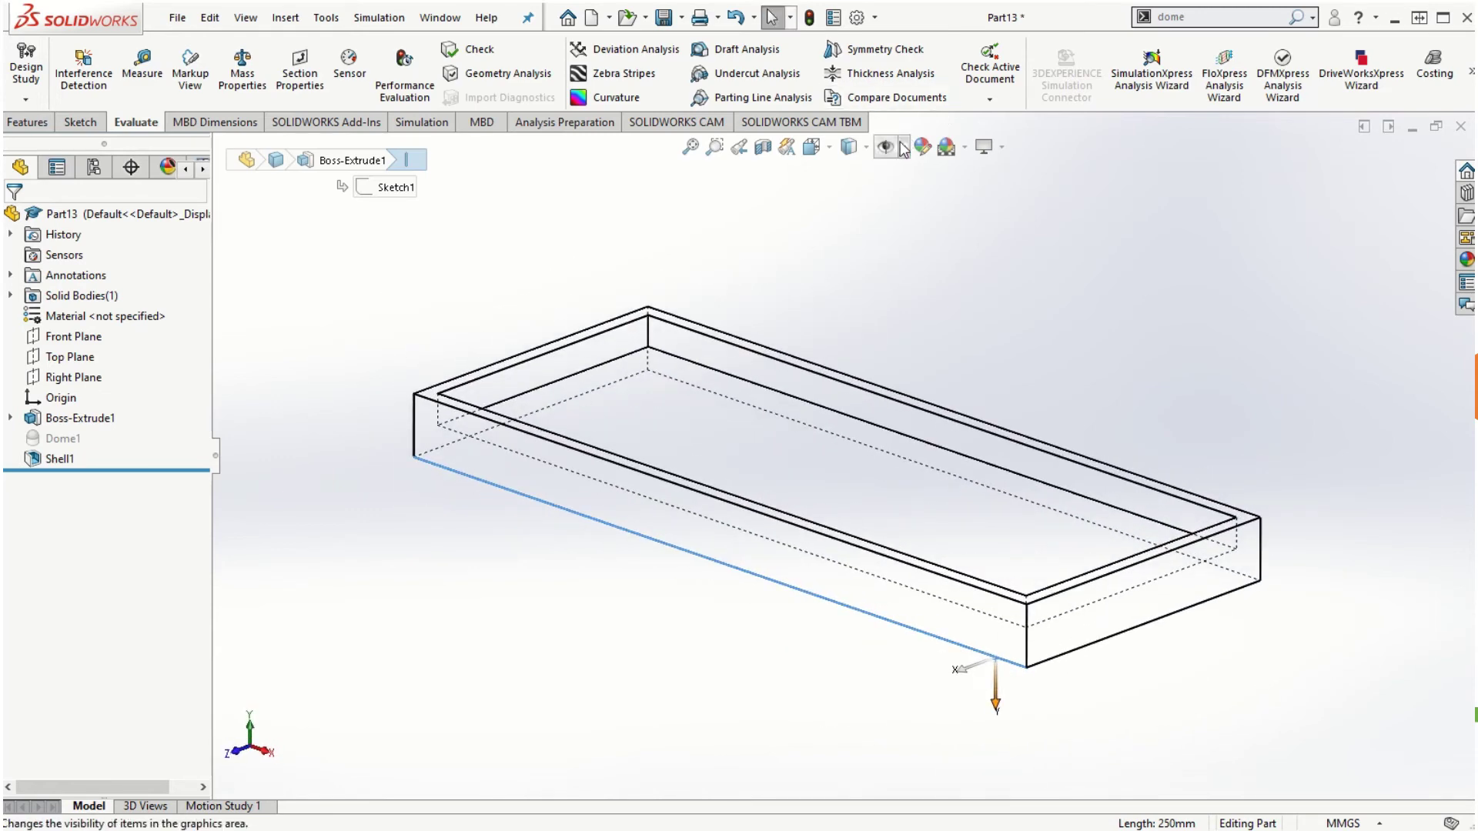
click(849, 147)
click(852, 183)
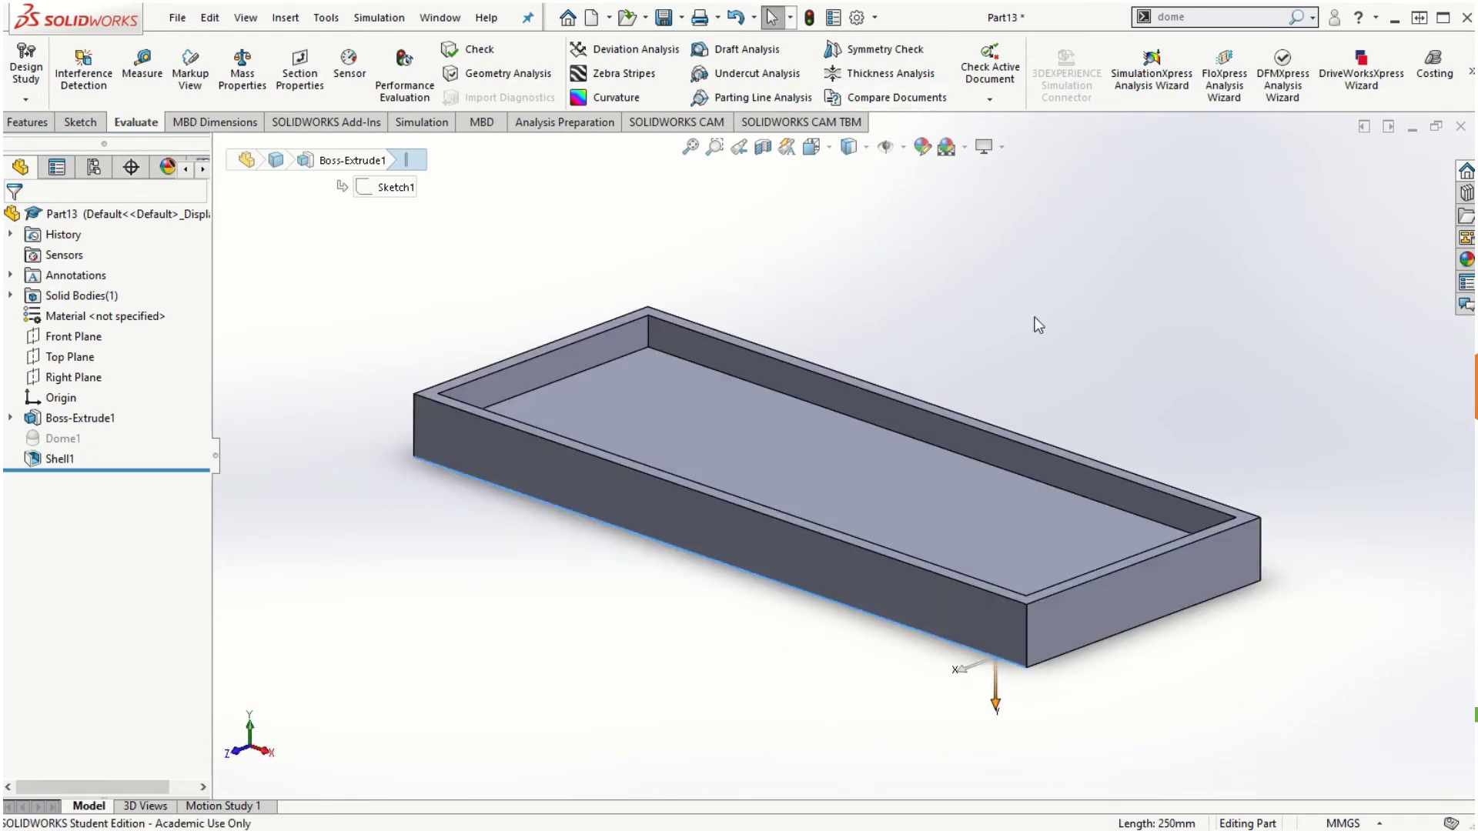
key(ctrl+shift+z)
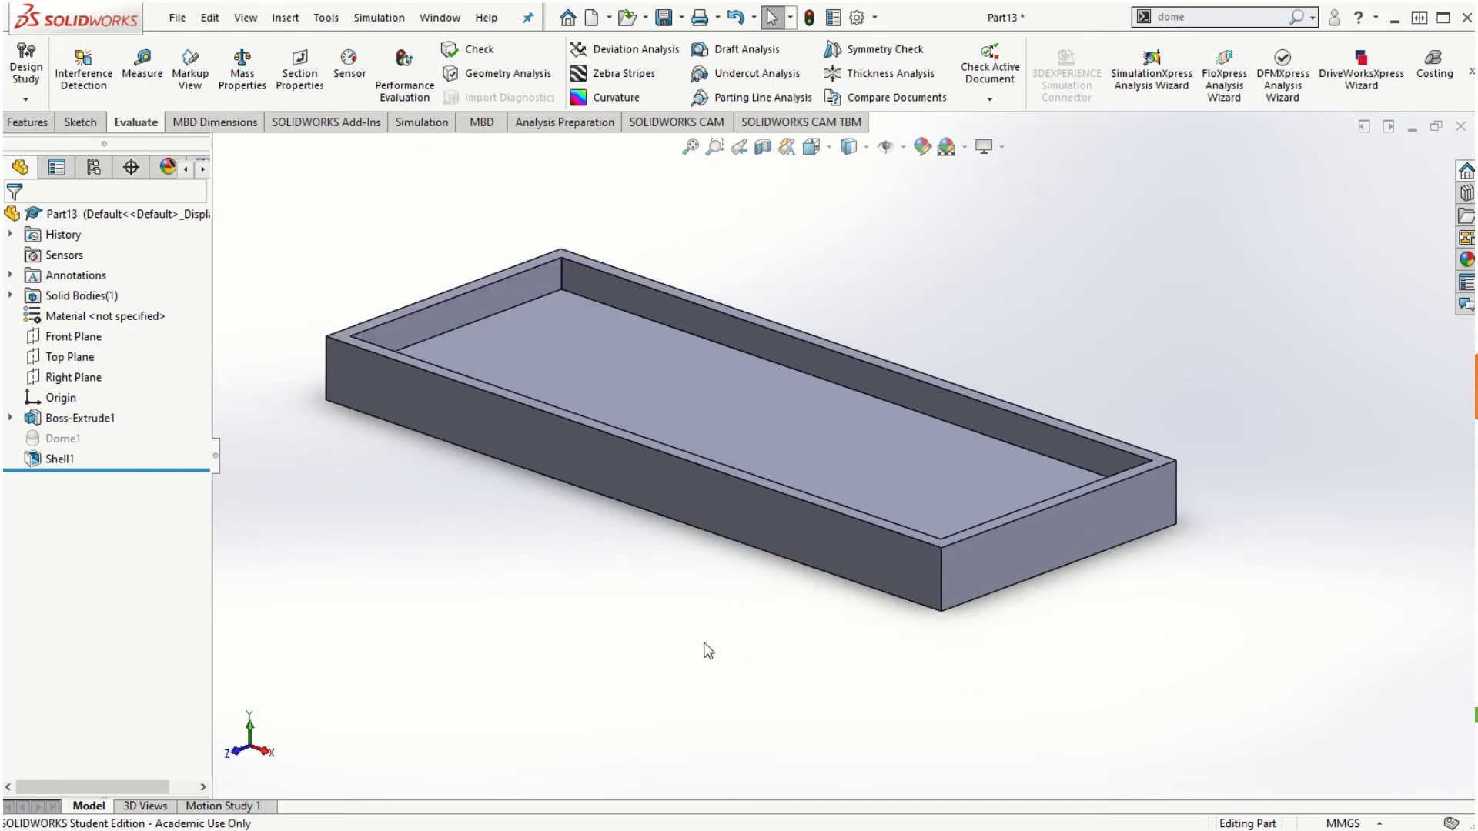
Mirror the shelled body about its short end face on the +X side, with Merge solids enabled.
middle_drag(706, 651, 719, 614)
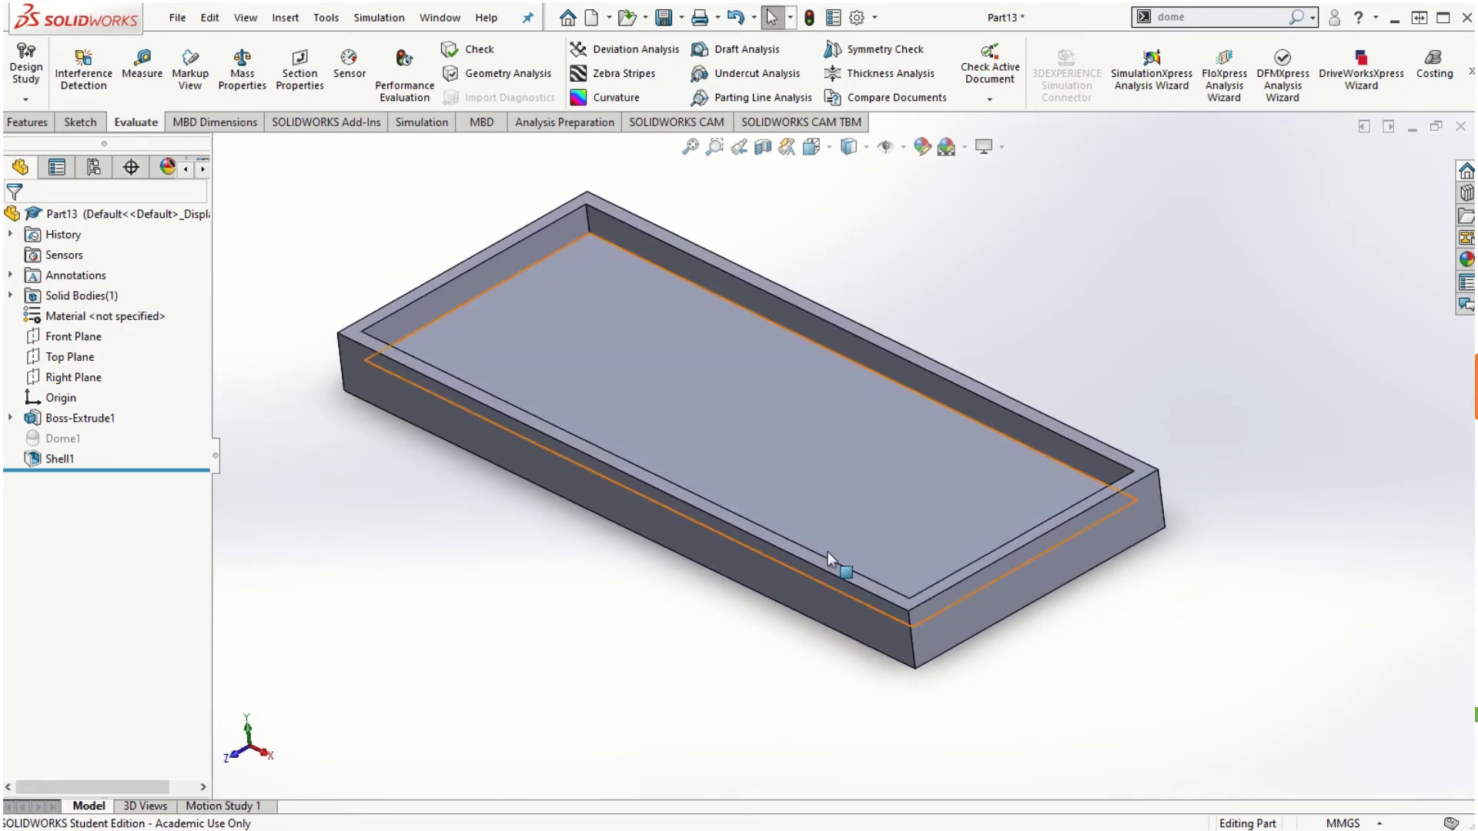
scroll(809, 462, up, 2)
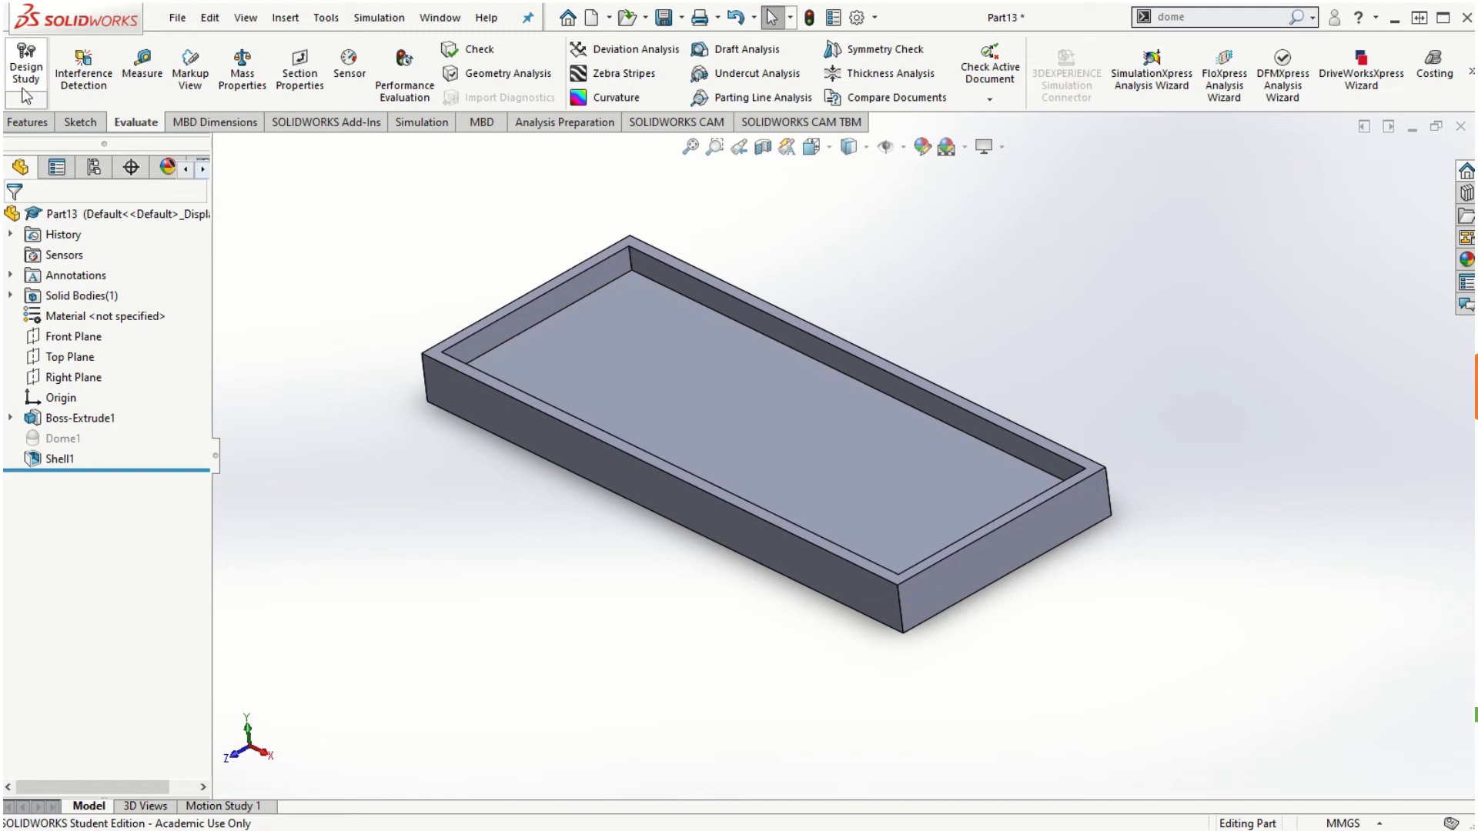
click(28, 123)
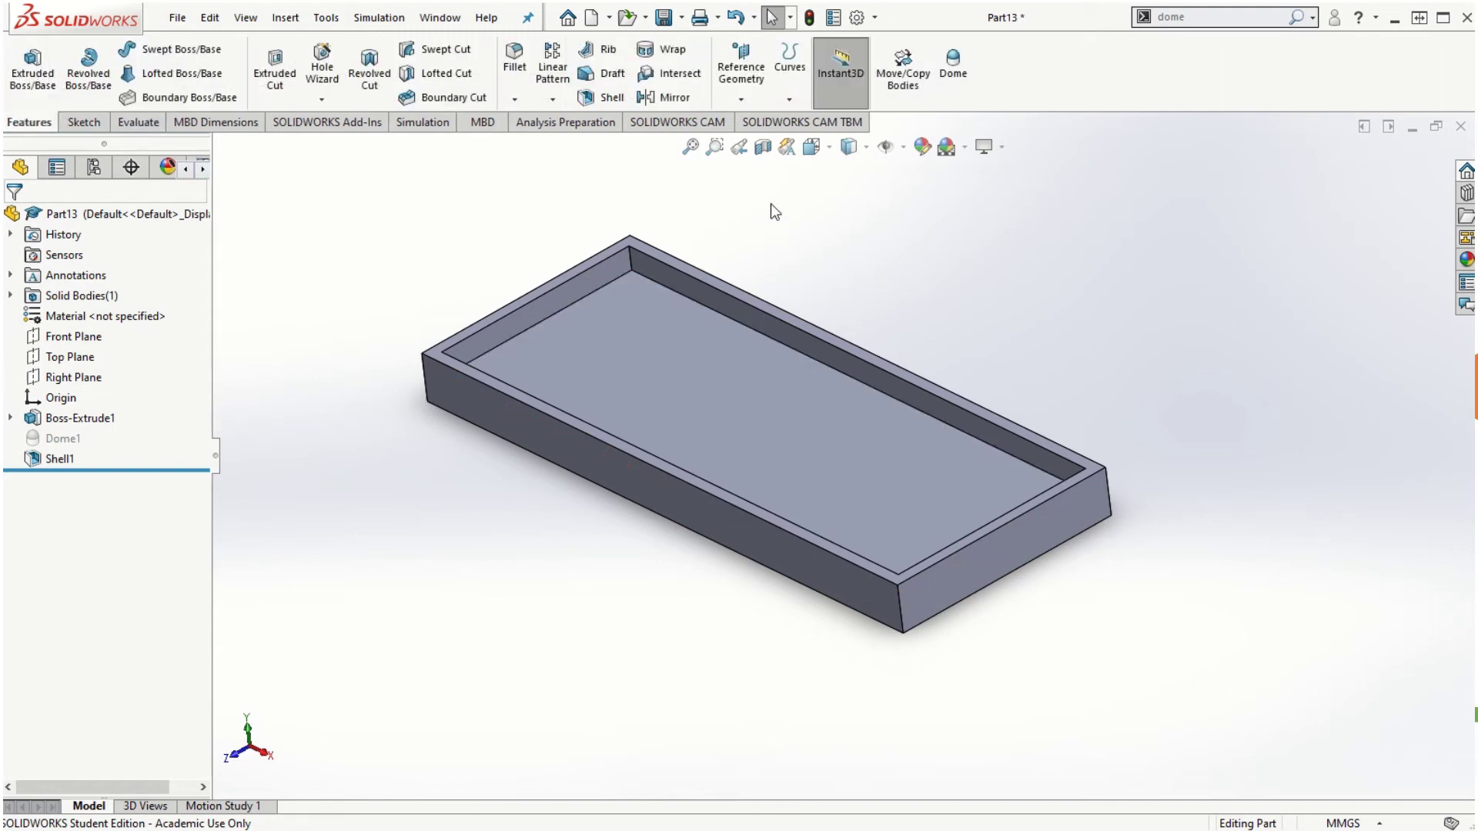
click(673, 98)
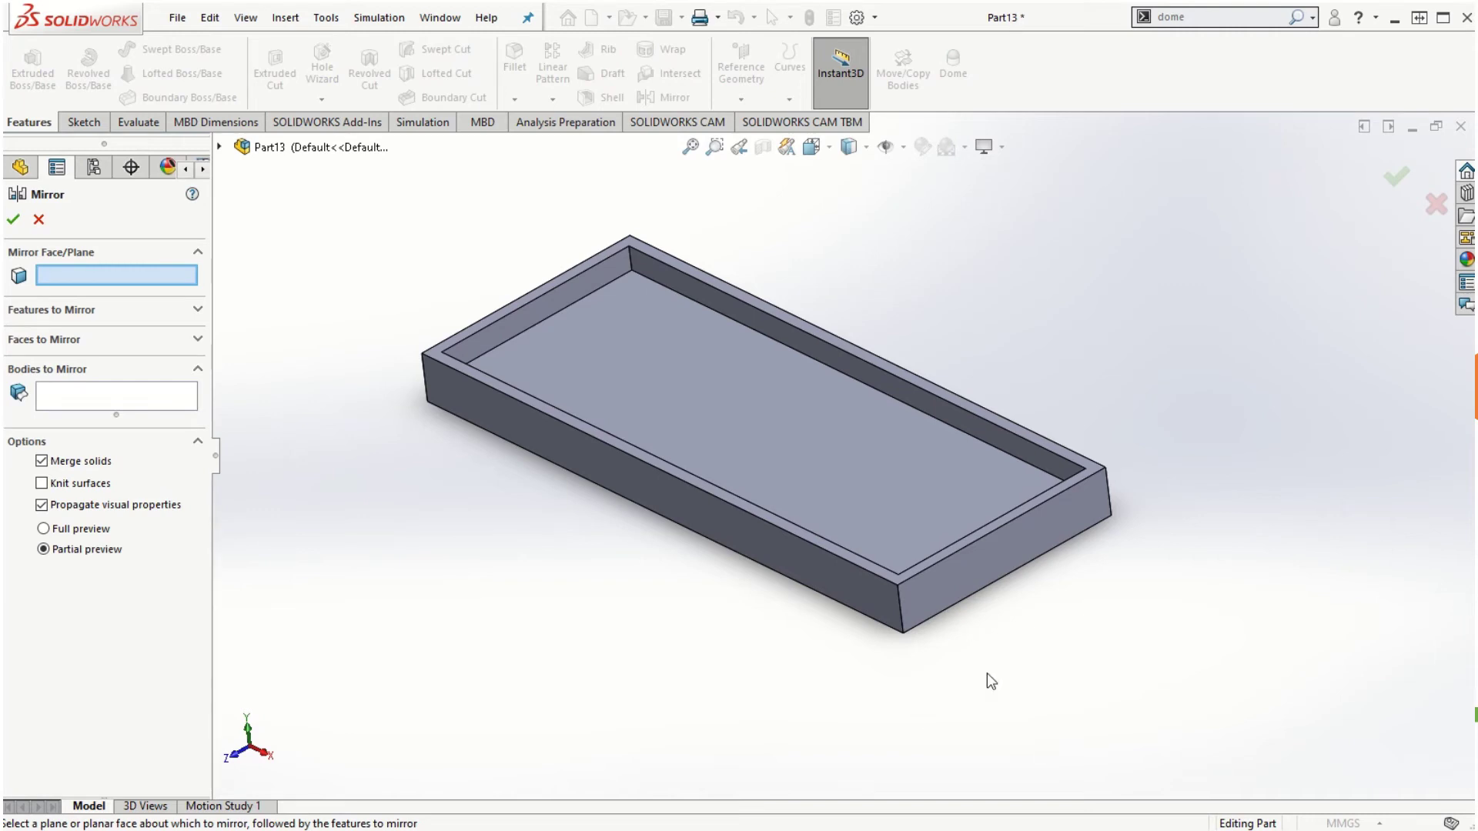
middle_drag(991, 682, 940, 684)
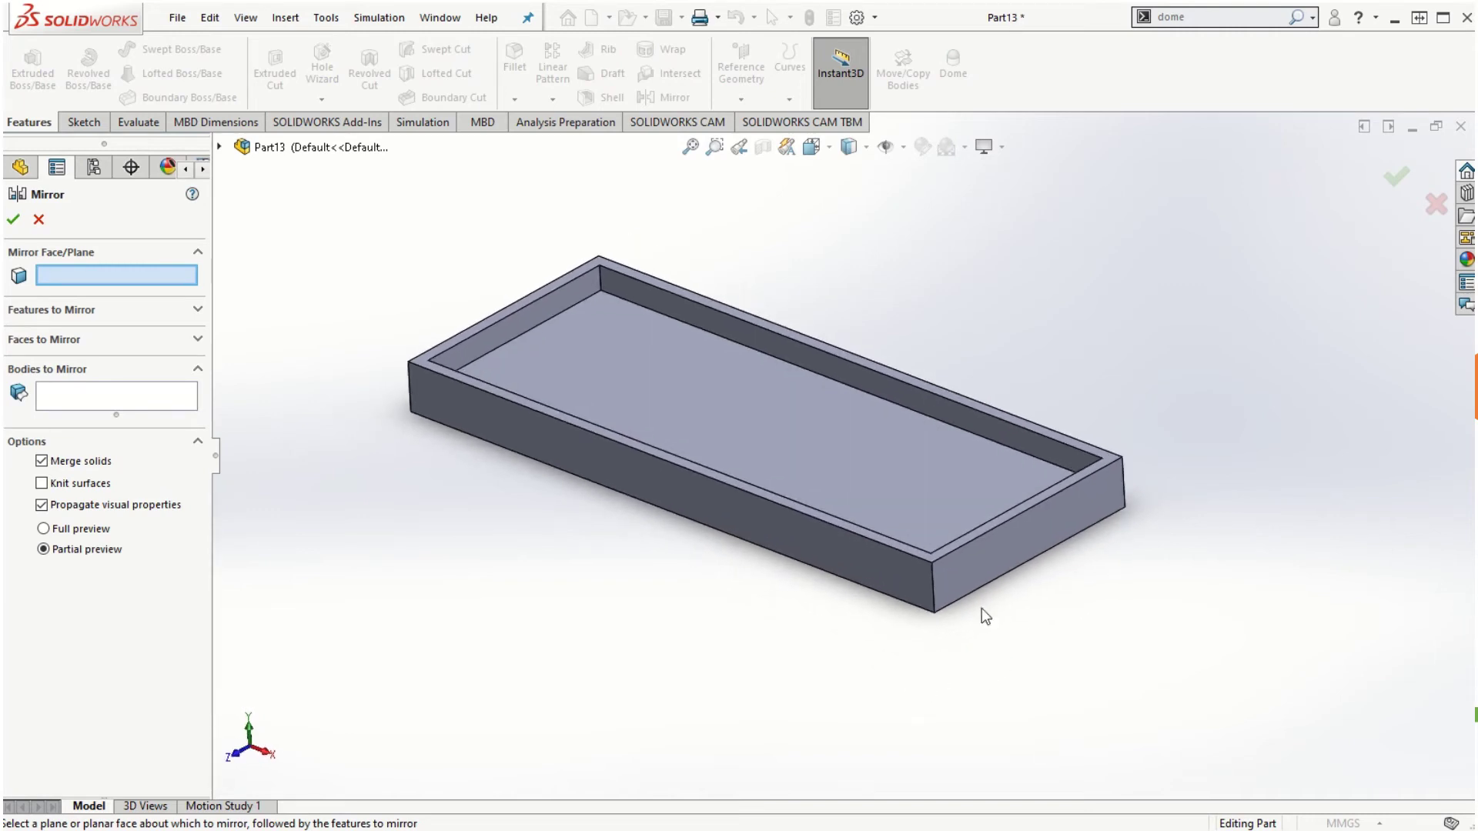
click(1005, 546)
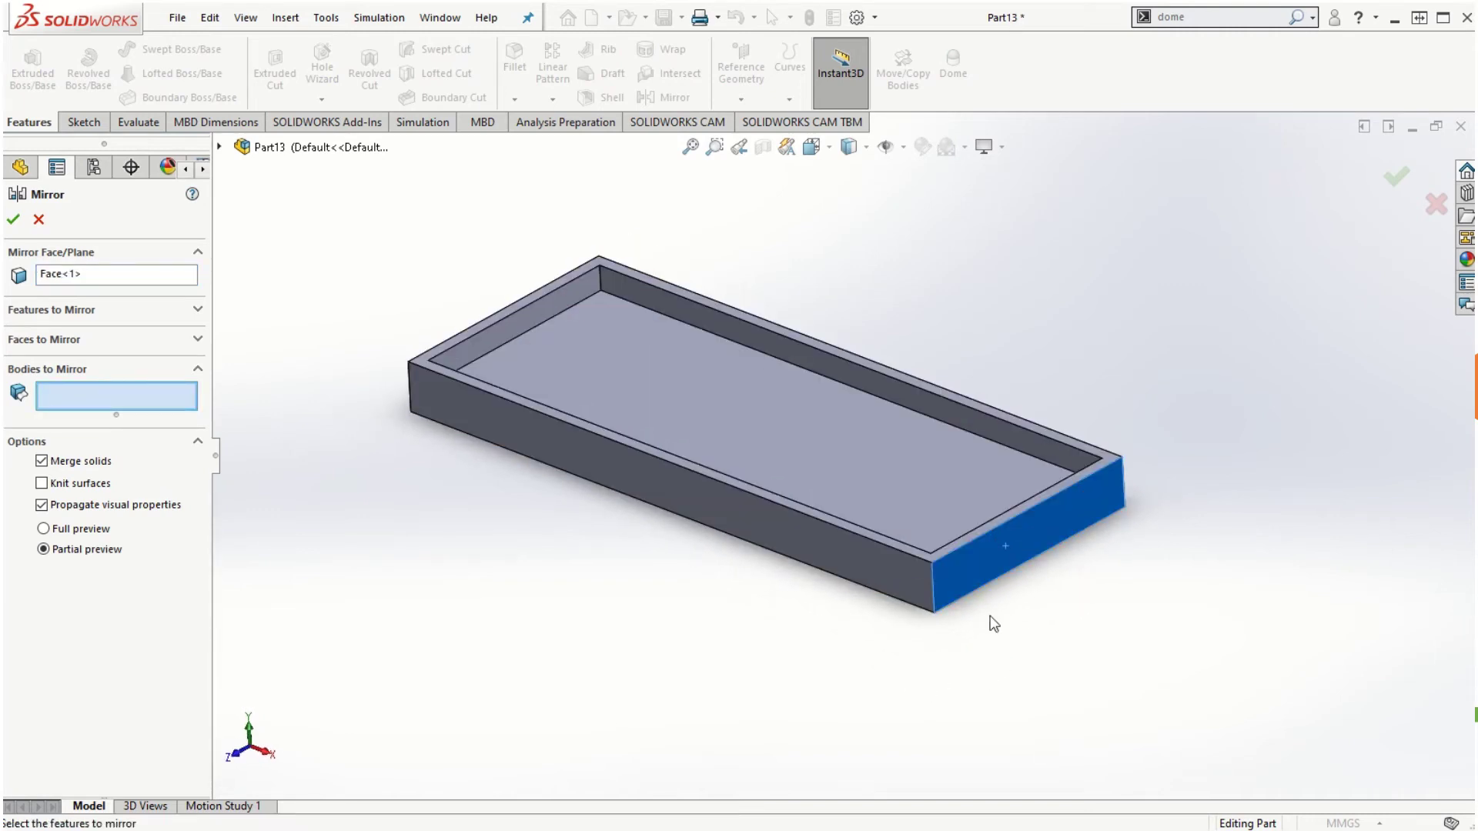
scroll(813, 702, up, 2)
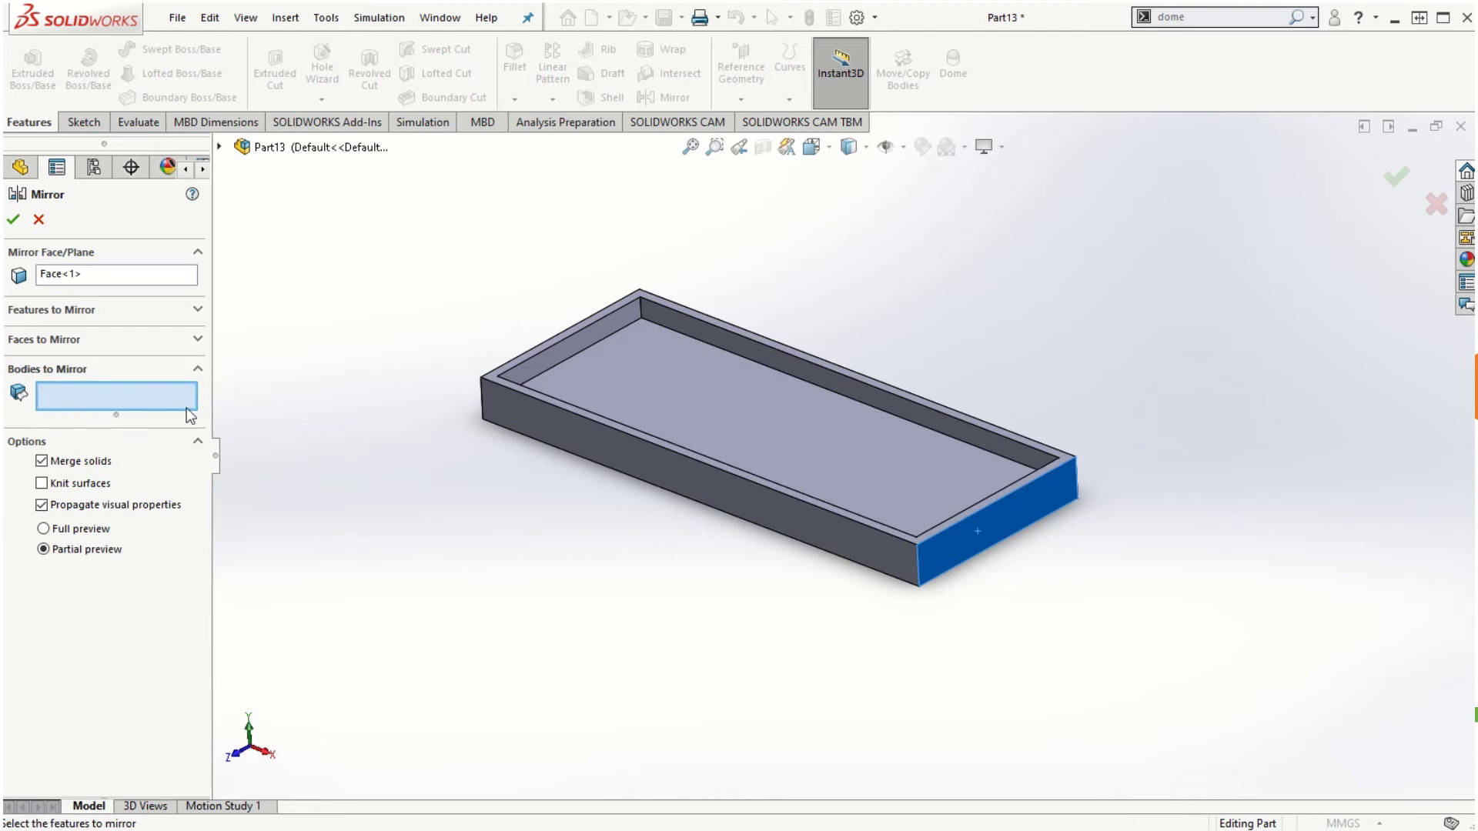
click(631, 396)
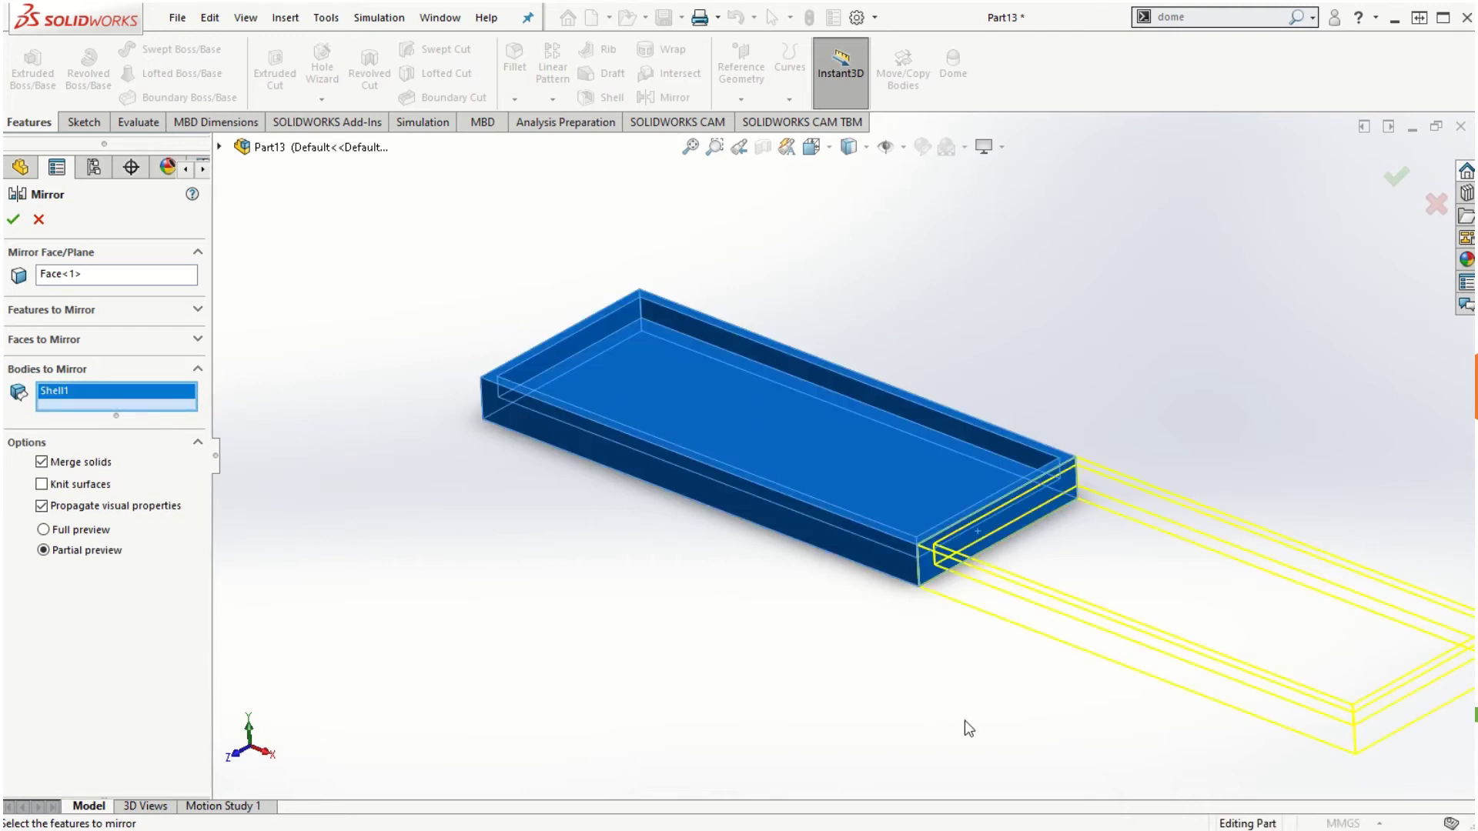
scroll(968, 729, up, 2)
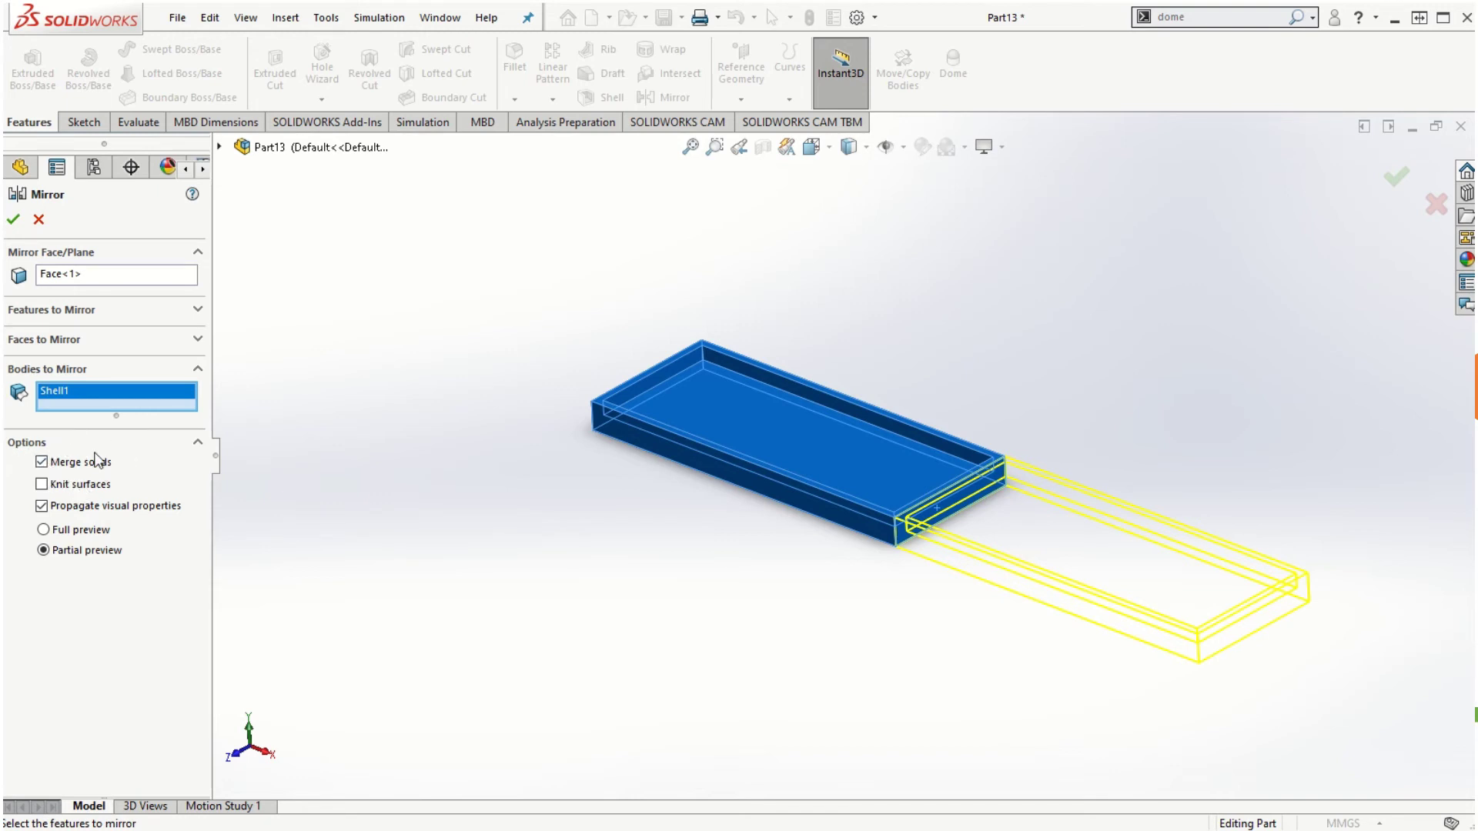
click(13, 221)
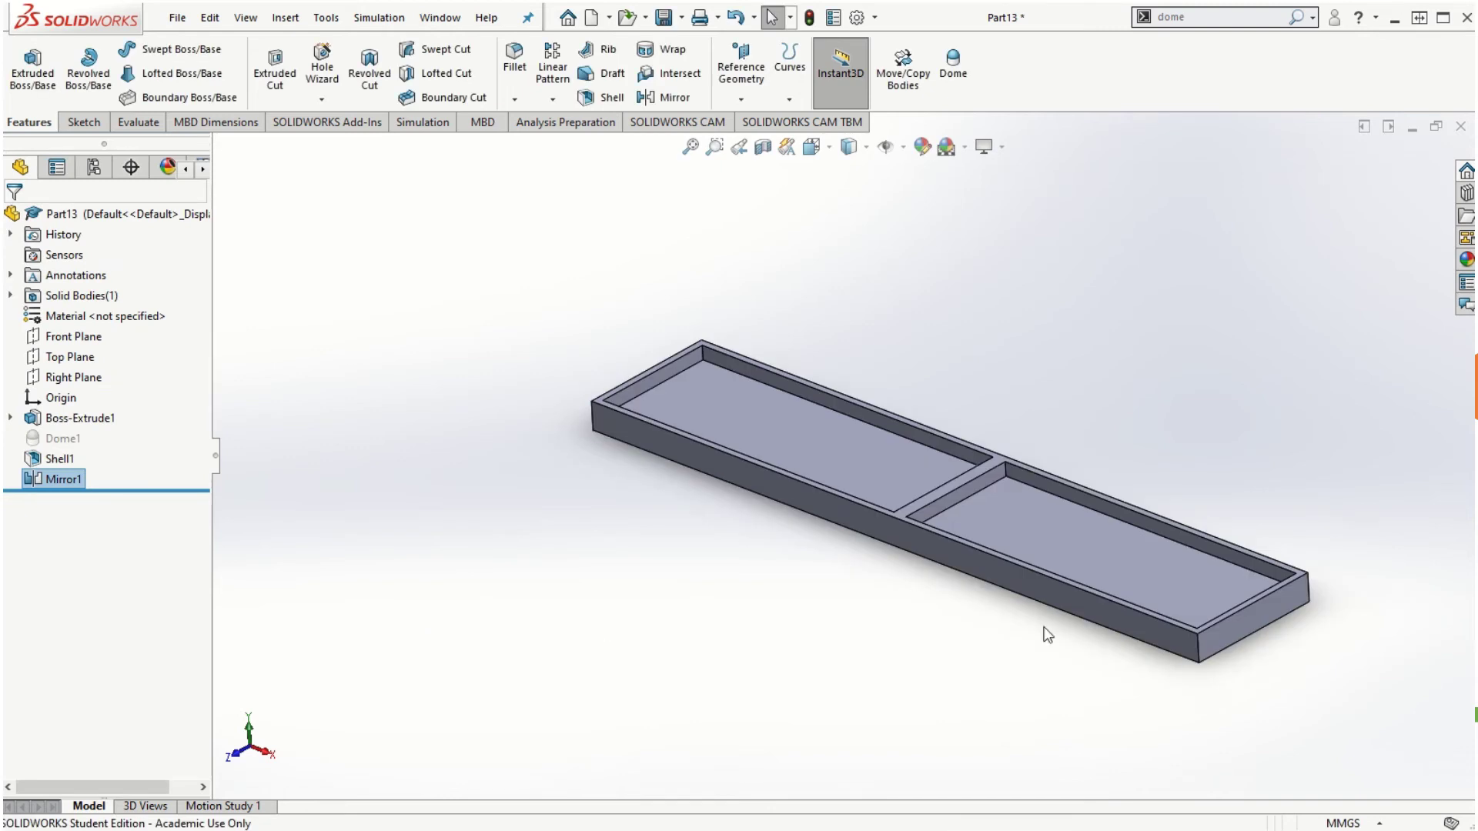
Reorder the Mirror feature to sit directly after the base extrusion, ahead of the Dome and Shell, and dismiss the rebuild warning.
scroll(1176, 608, down, 3)
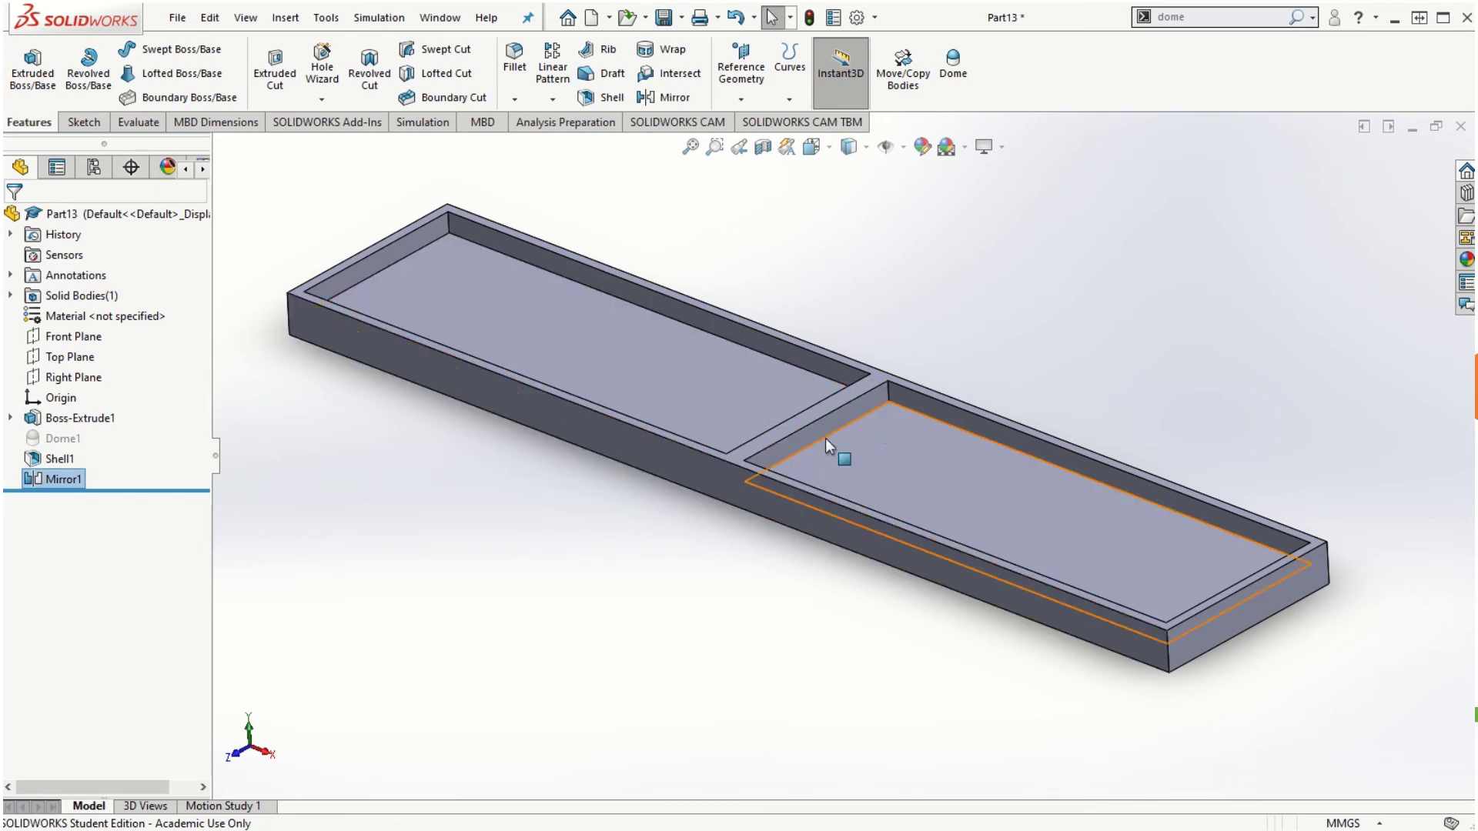
key(f)
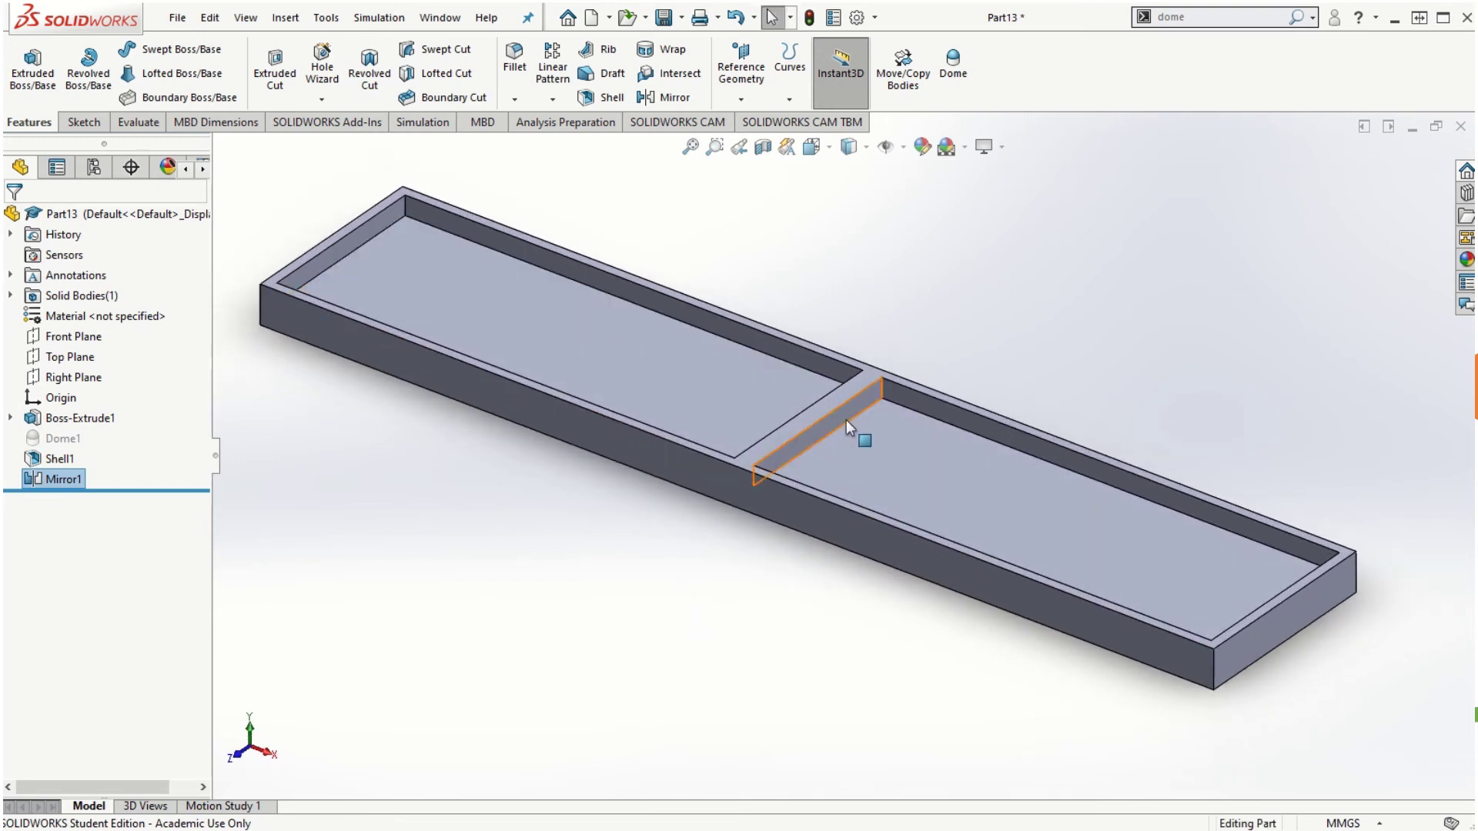
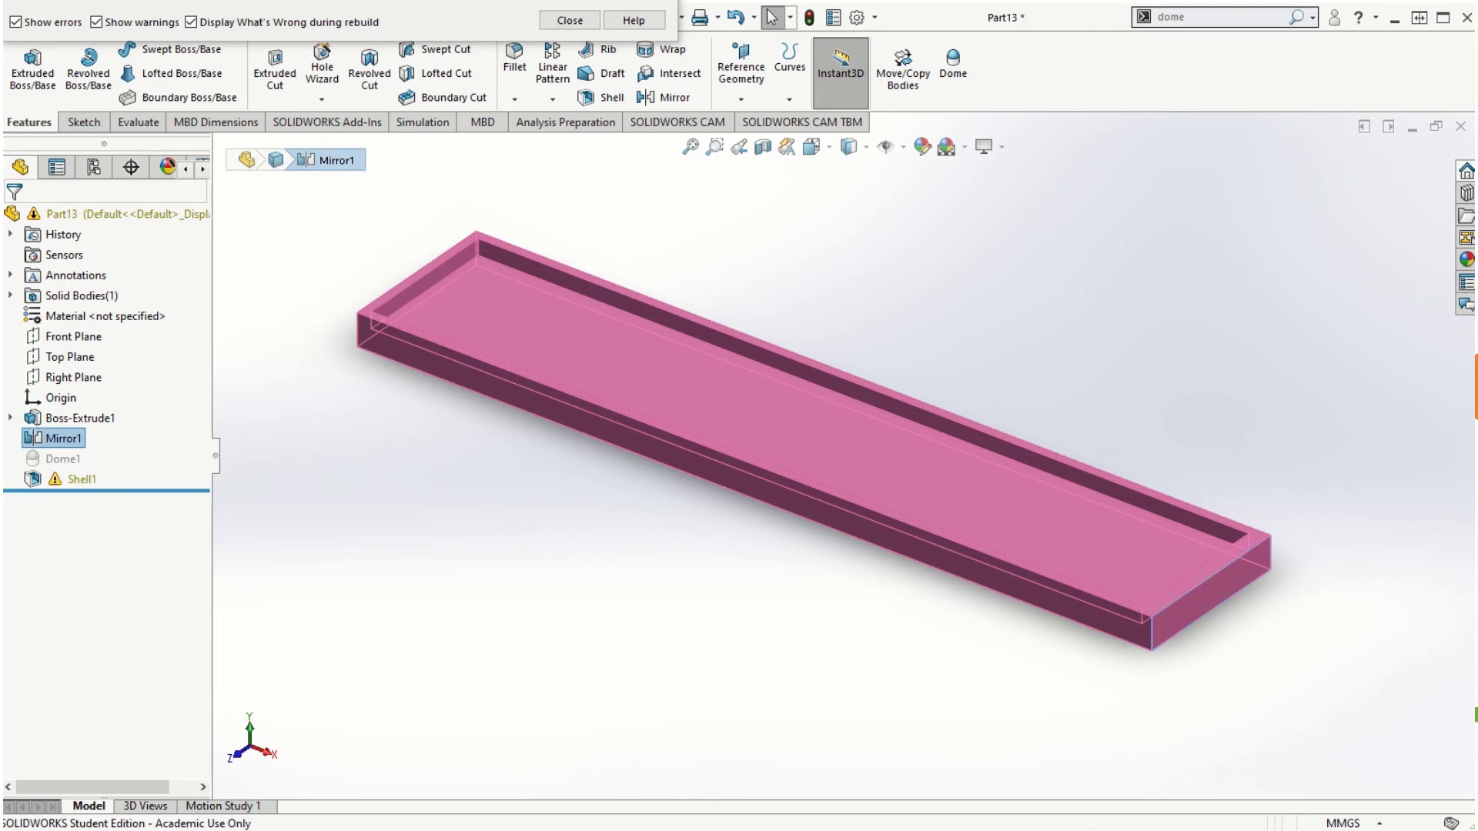
drag(144, 2, 828, 127)
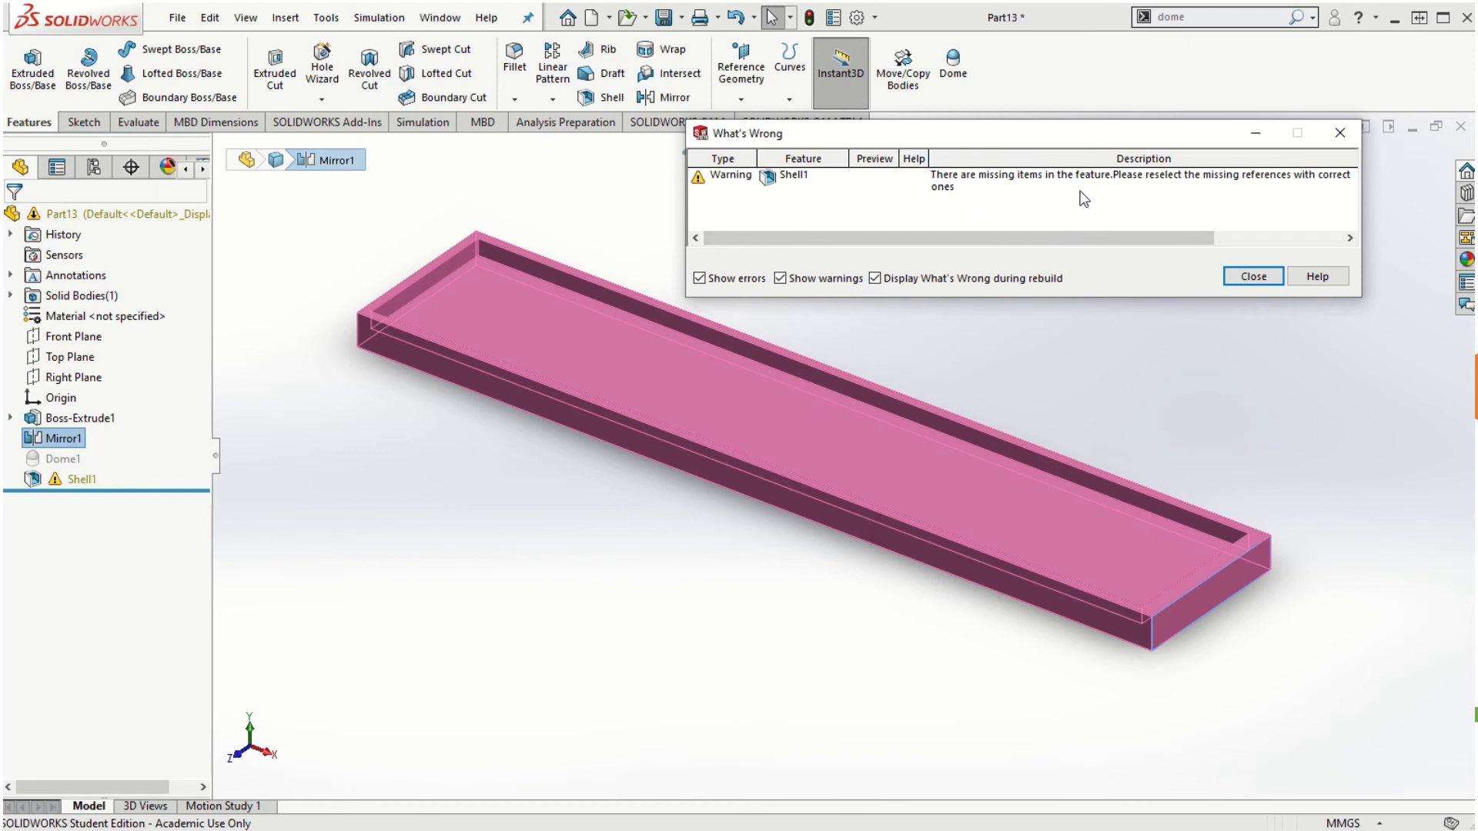
click(1260, 279)
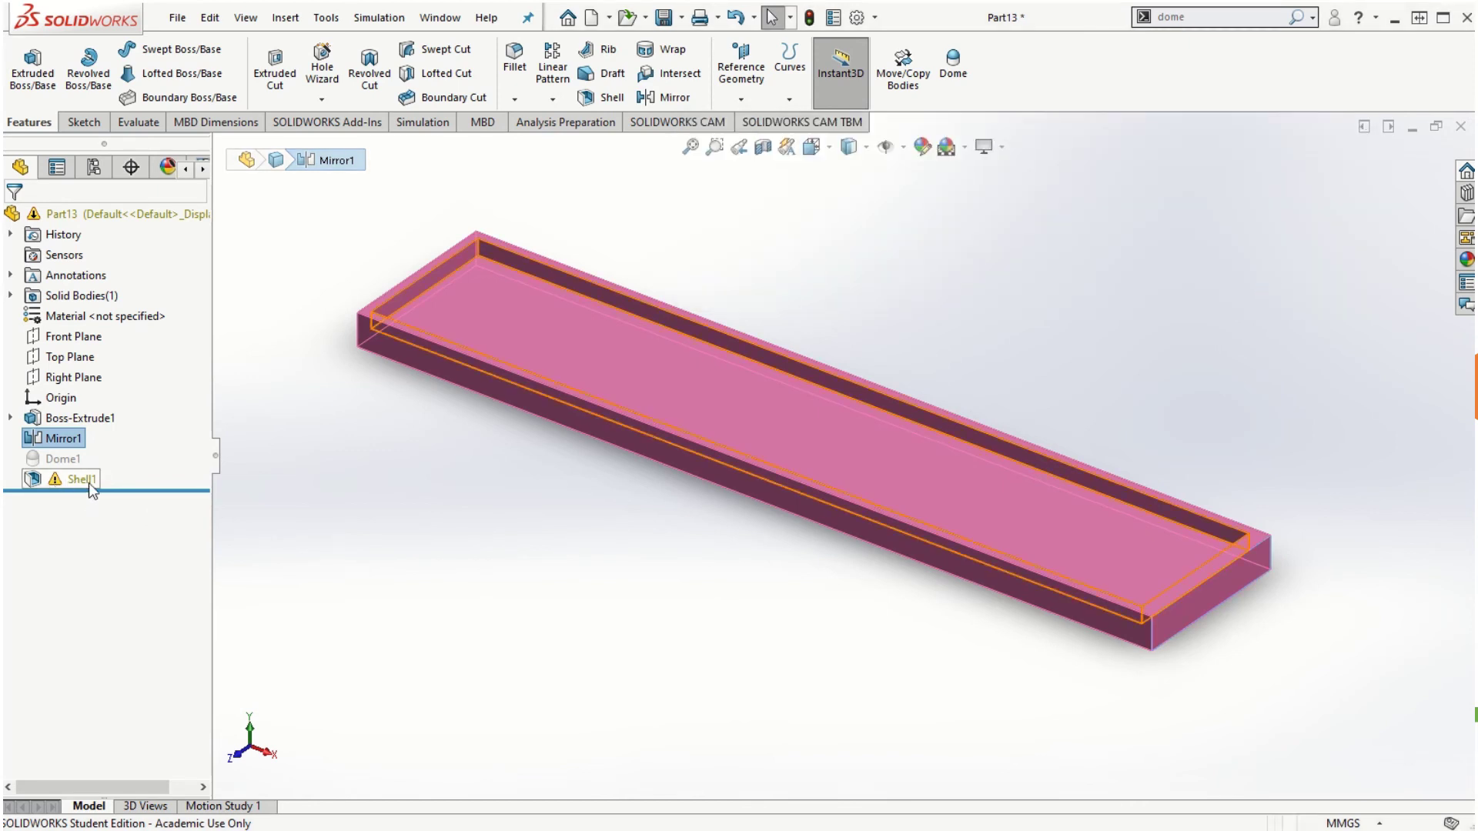
Edit the Shell: delete the missing face from the multi-thickness faces and add the mirrored block's +X short end face at 5 mm.
mouse_move(69, 482)
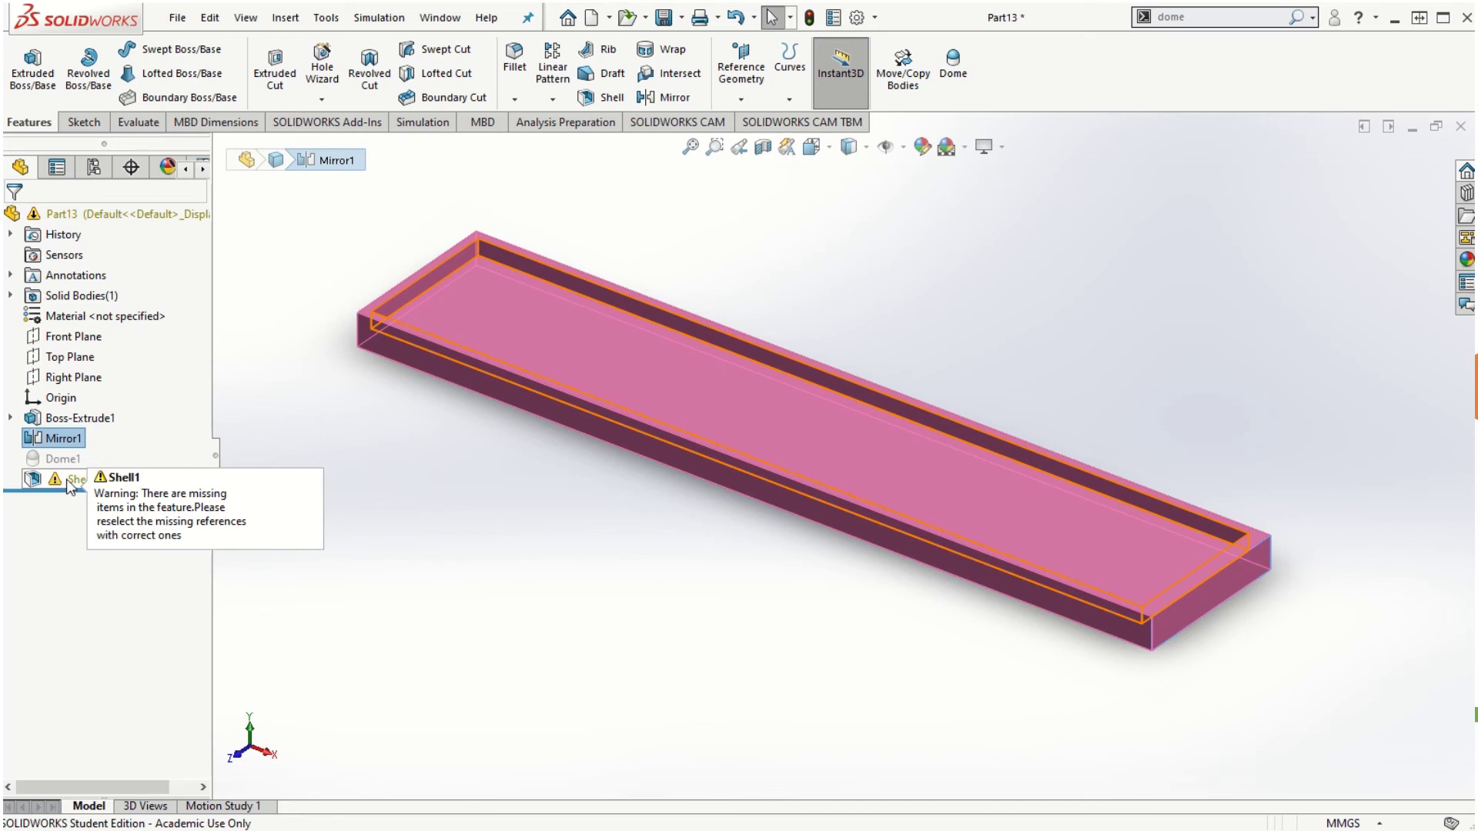
right_click(66, 479)
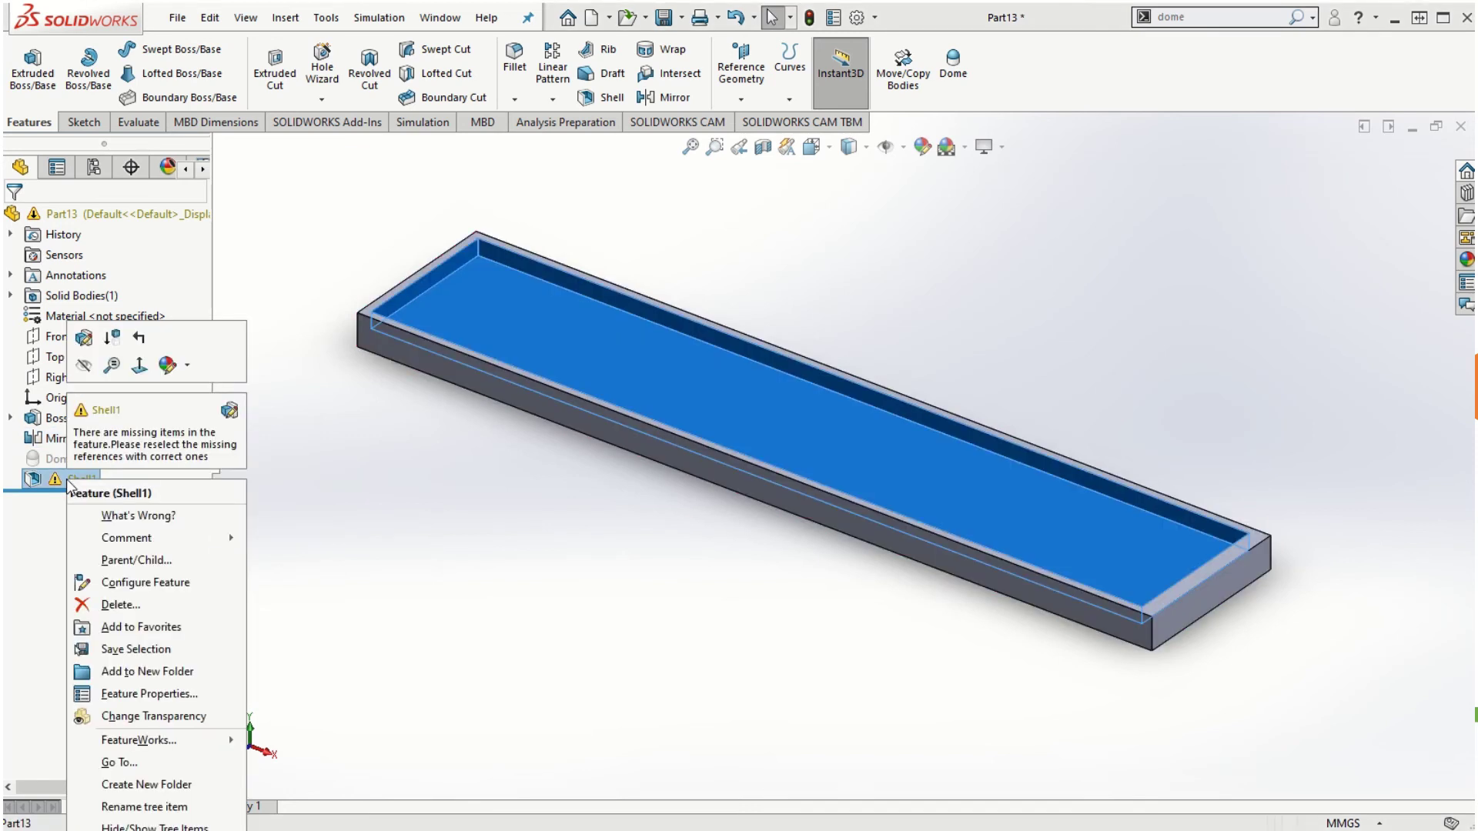
click(83, 339)
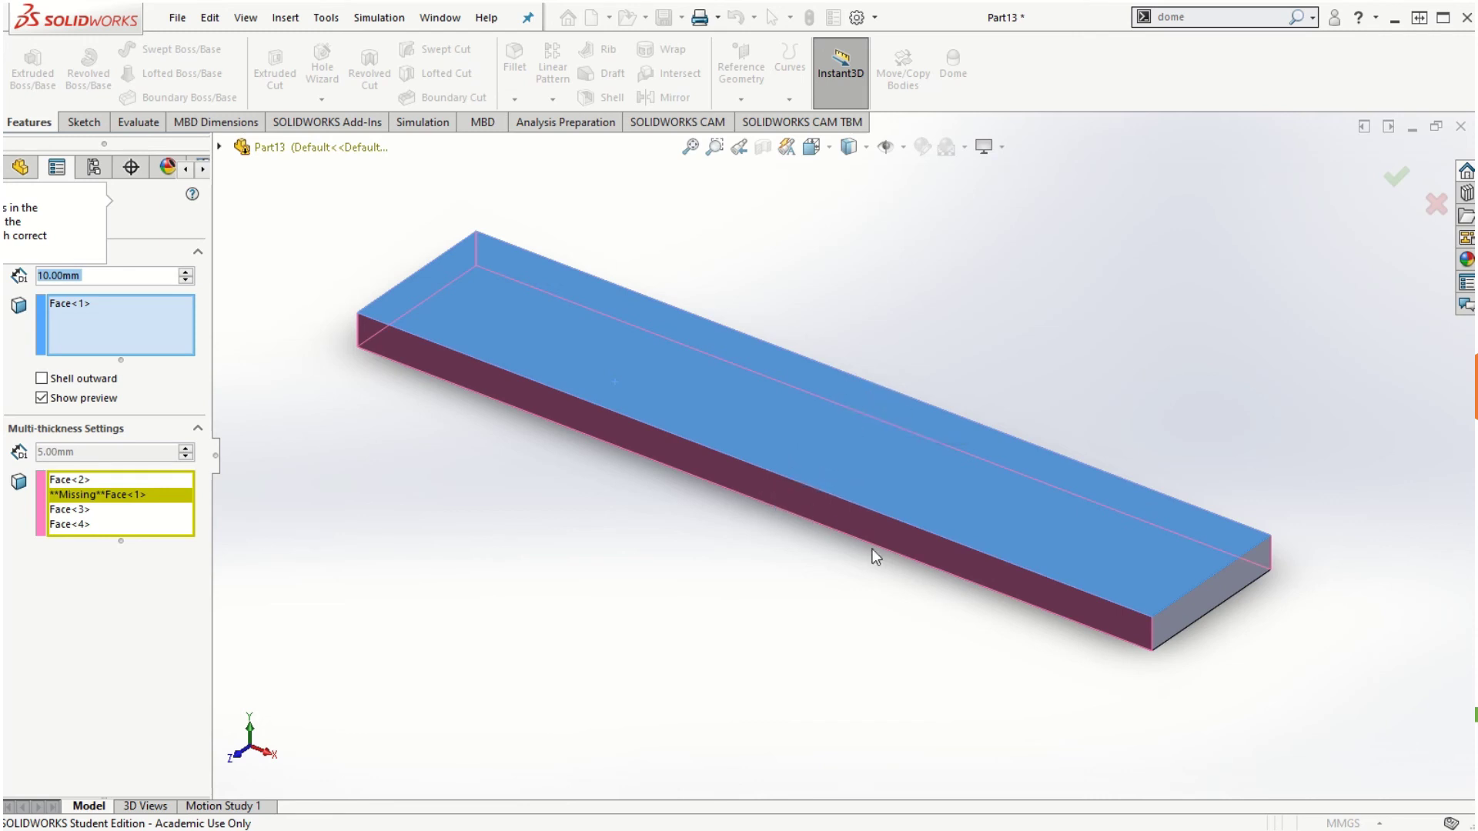
right_click(118, 494)
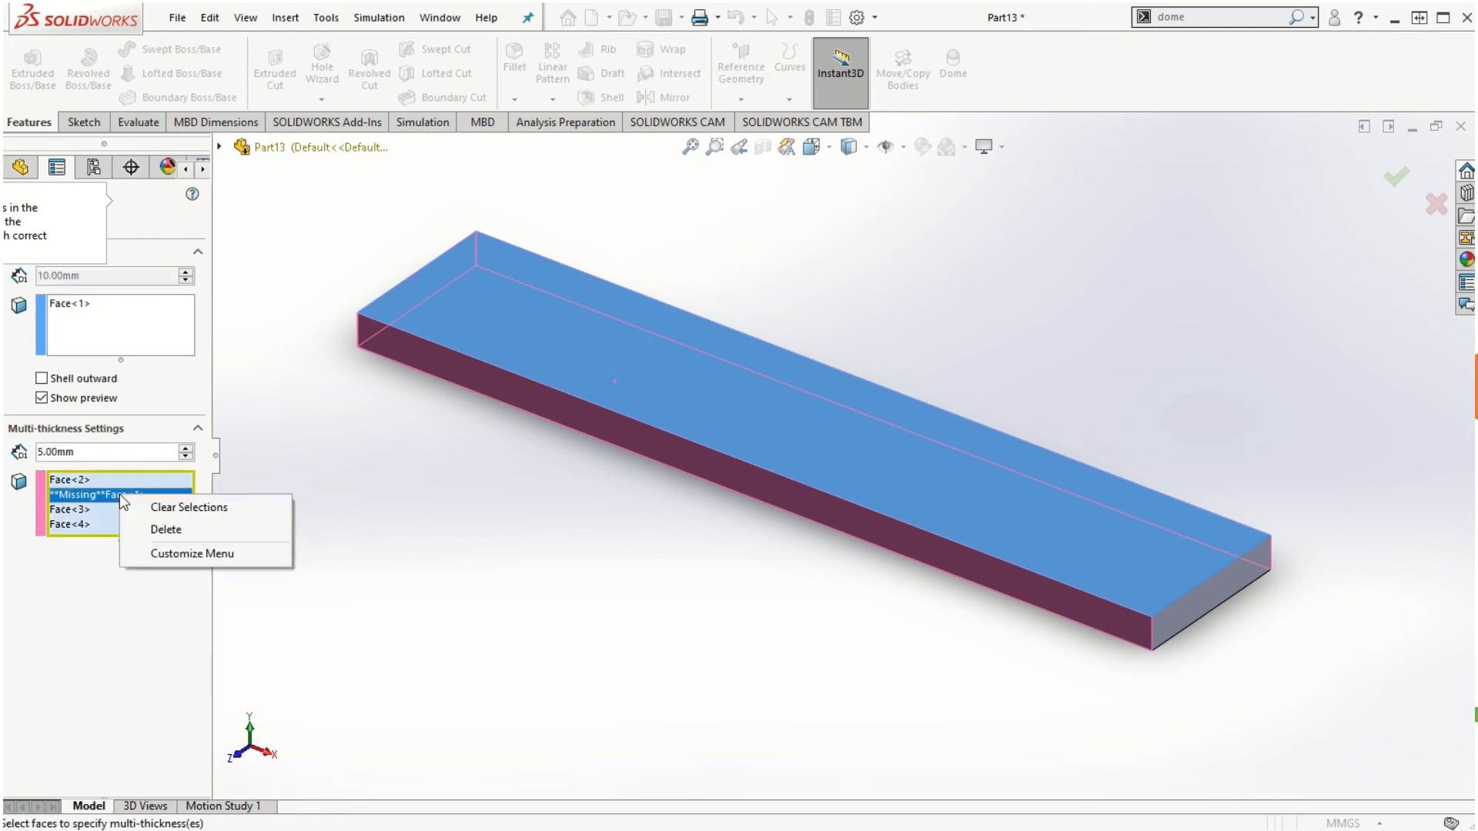
click(157, 529)
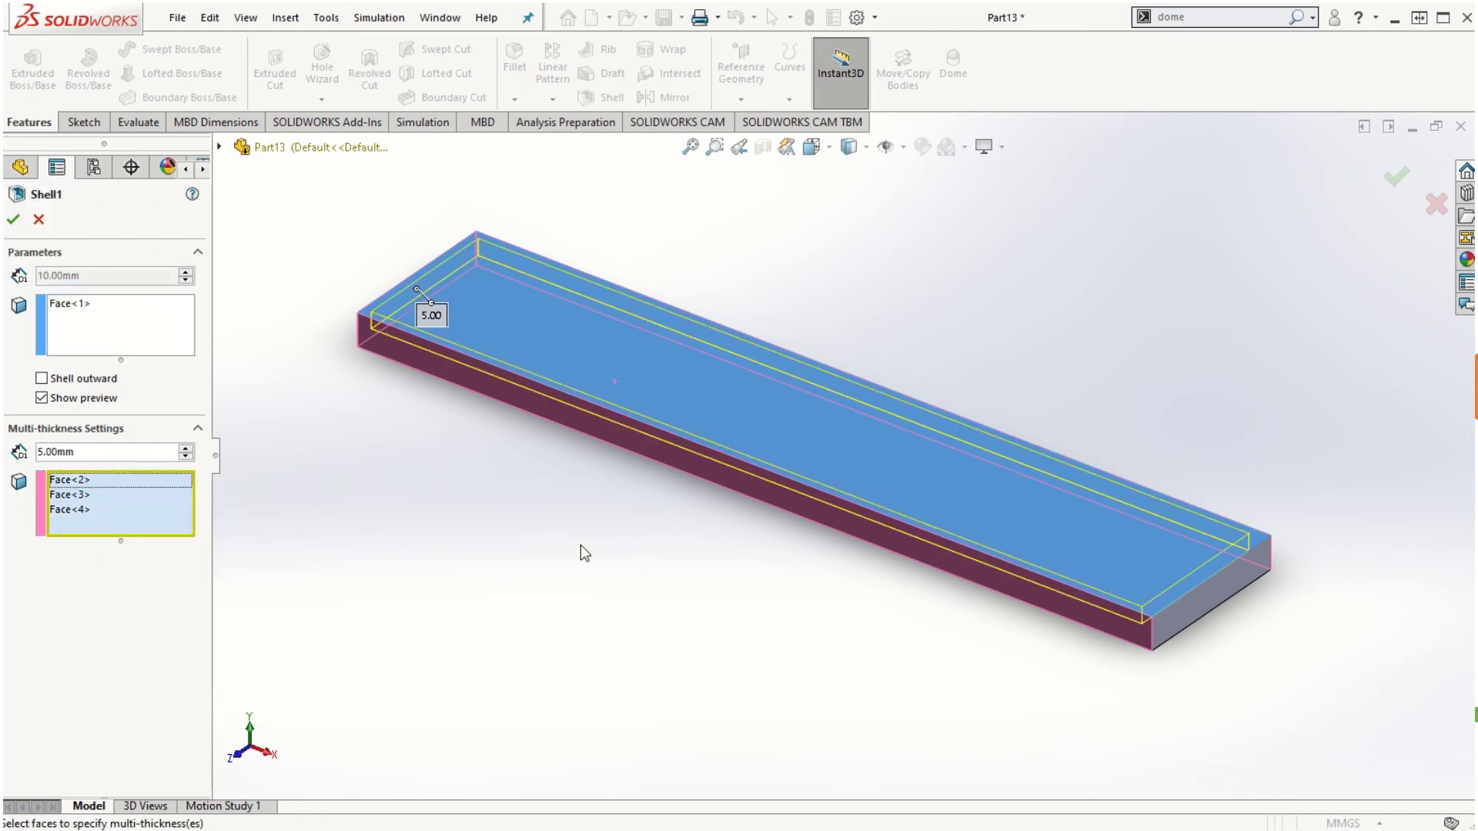
middle_drag(585, 552, 349, 562)
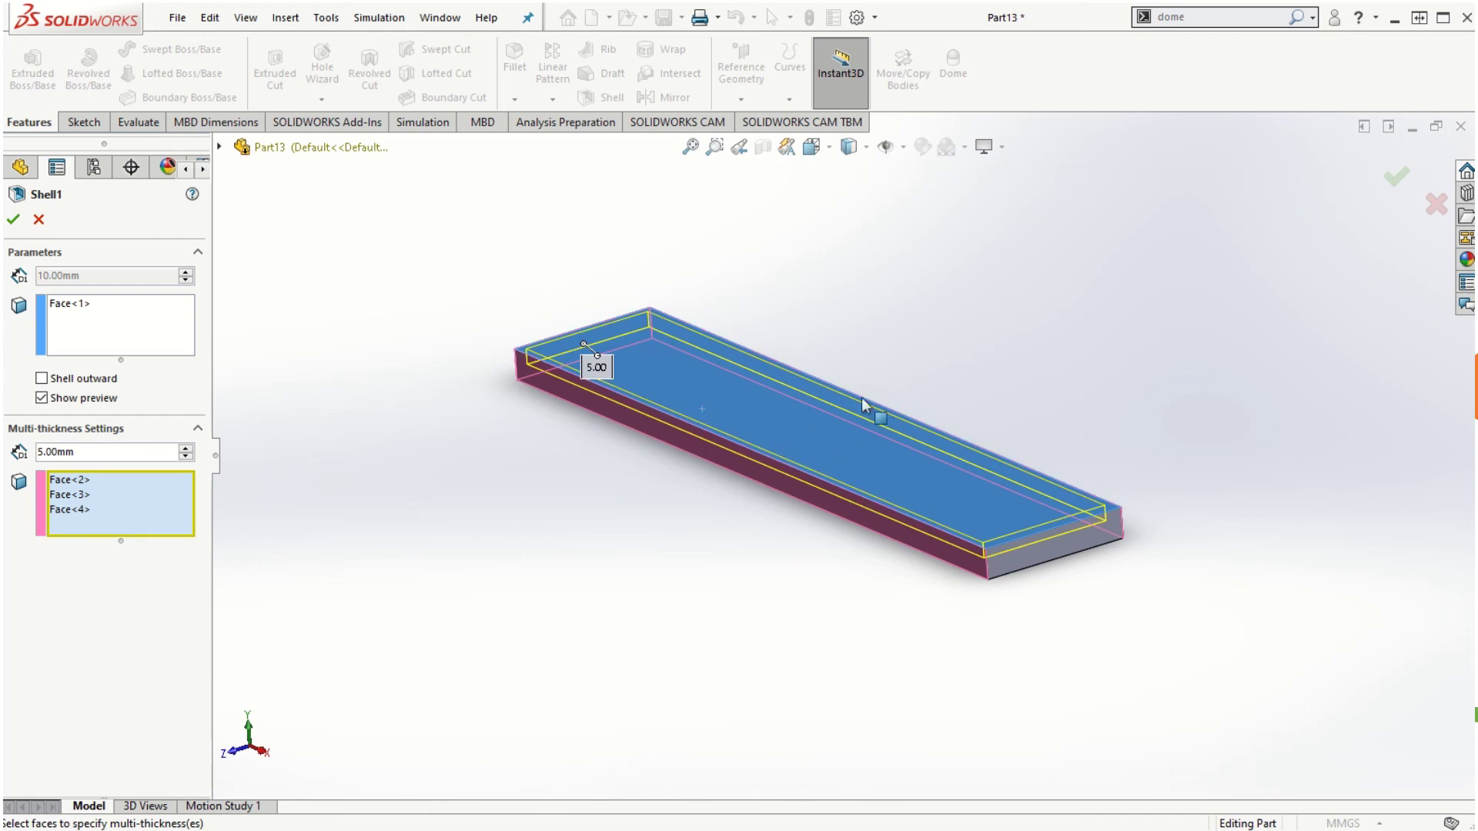
click(1033, 552)
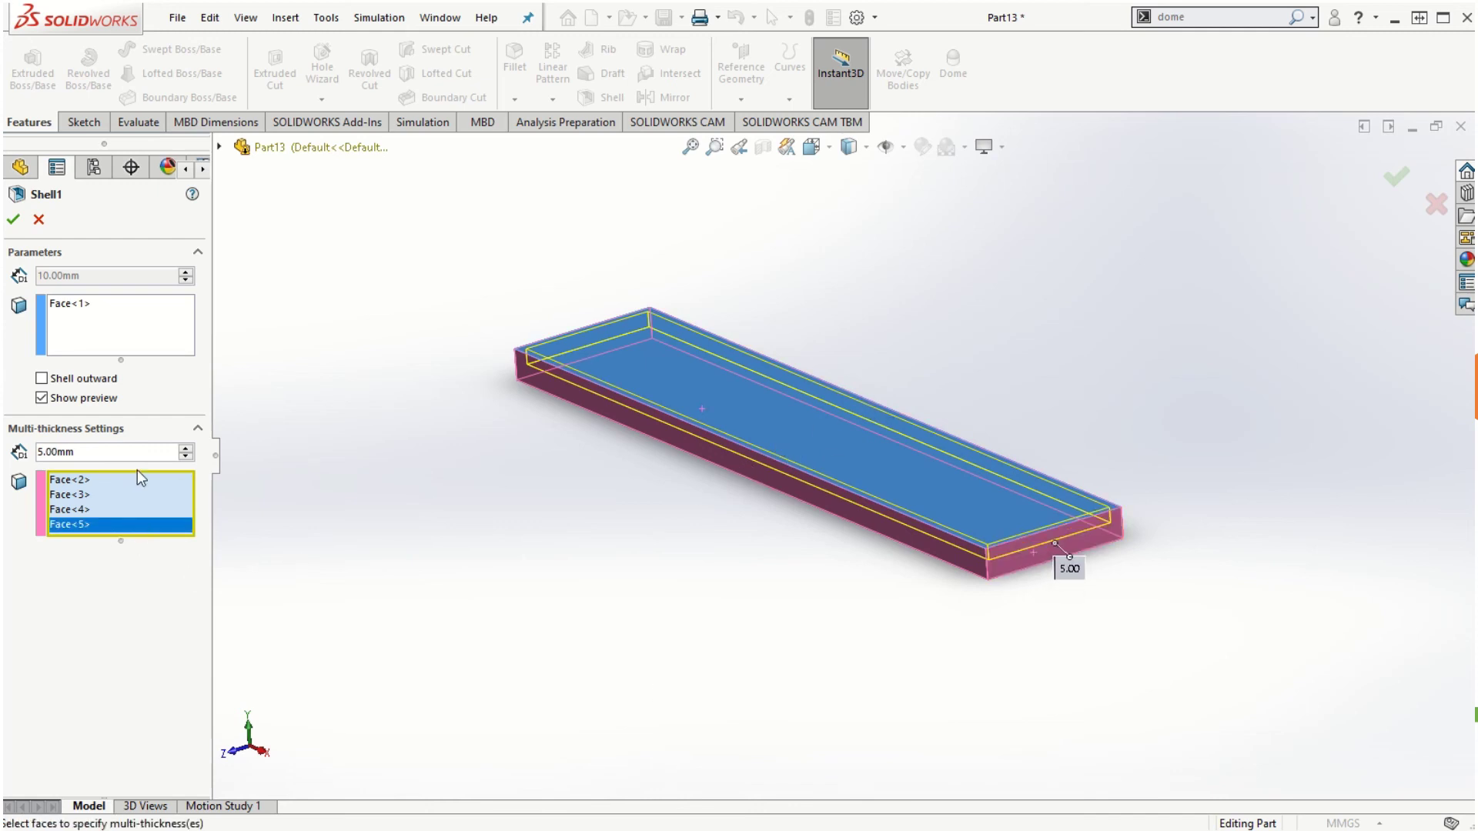
click(13, 219)
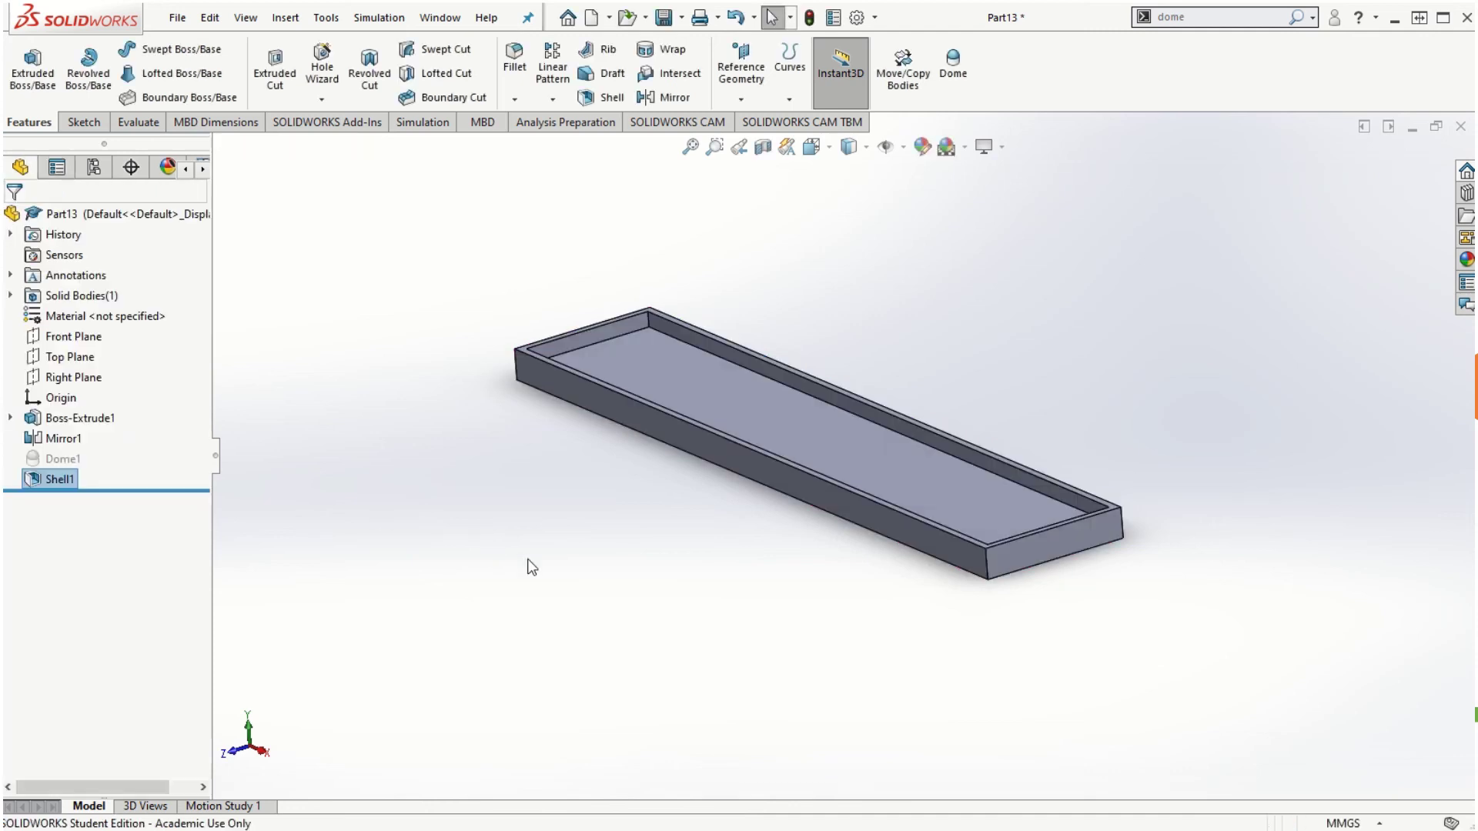
click(457, 573)
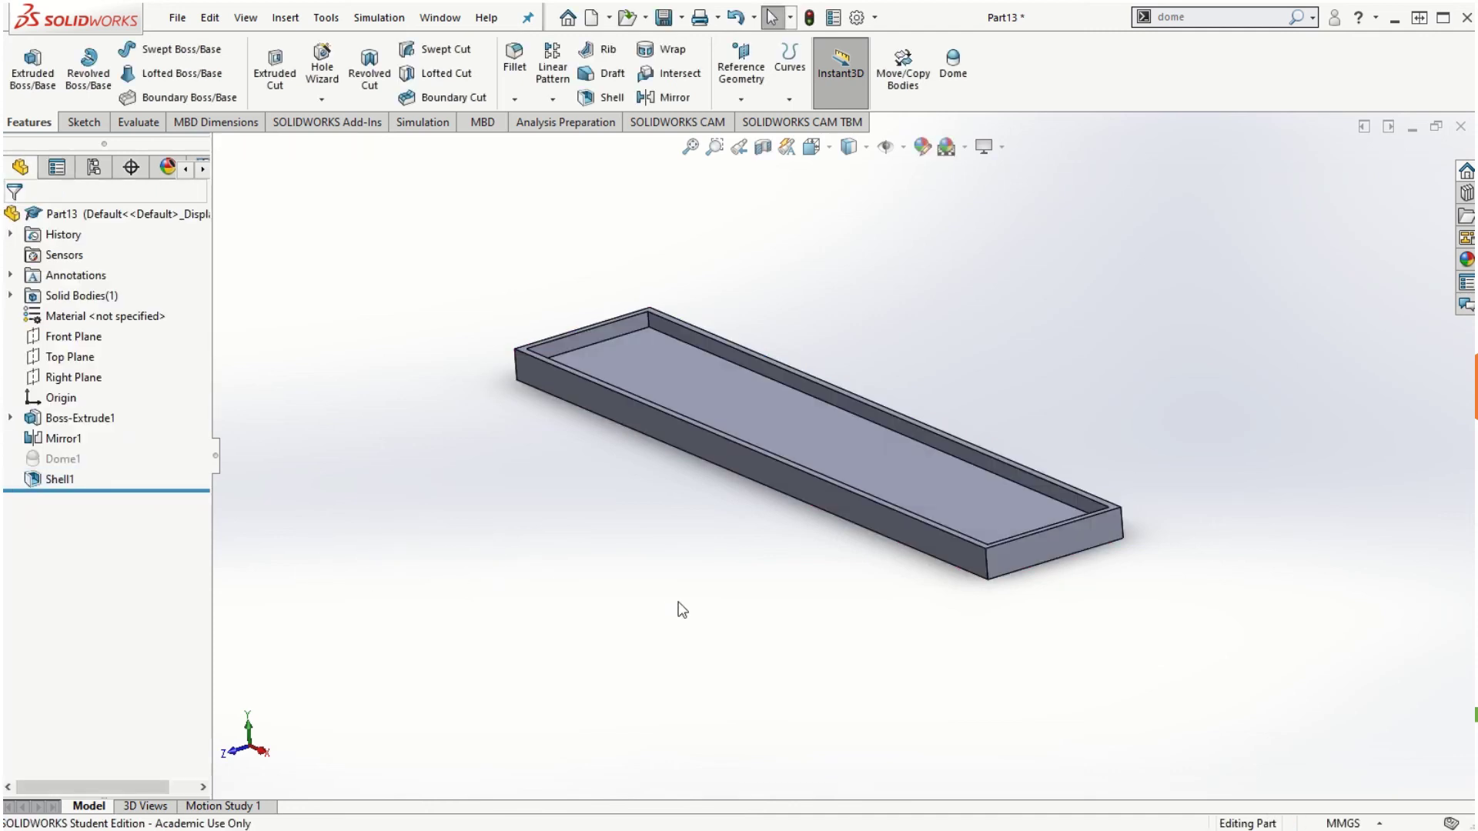
Edit the Mirror feature to disable Merge solids so the mirrored block is a separate body, and clear the Mirror selection.
middle_drag(680, 608, 709, 646)
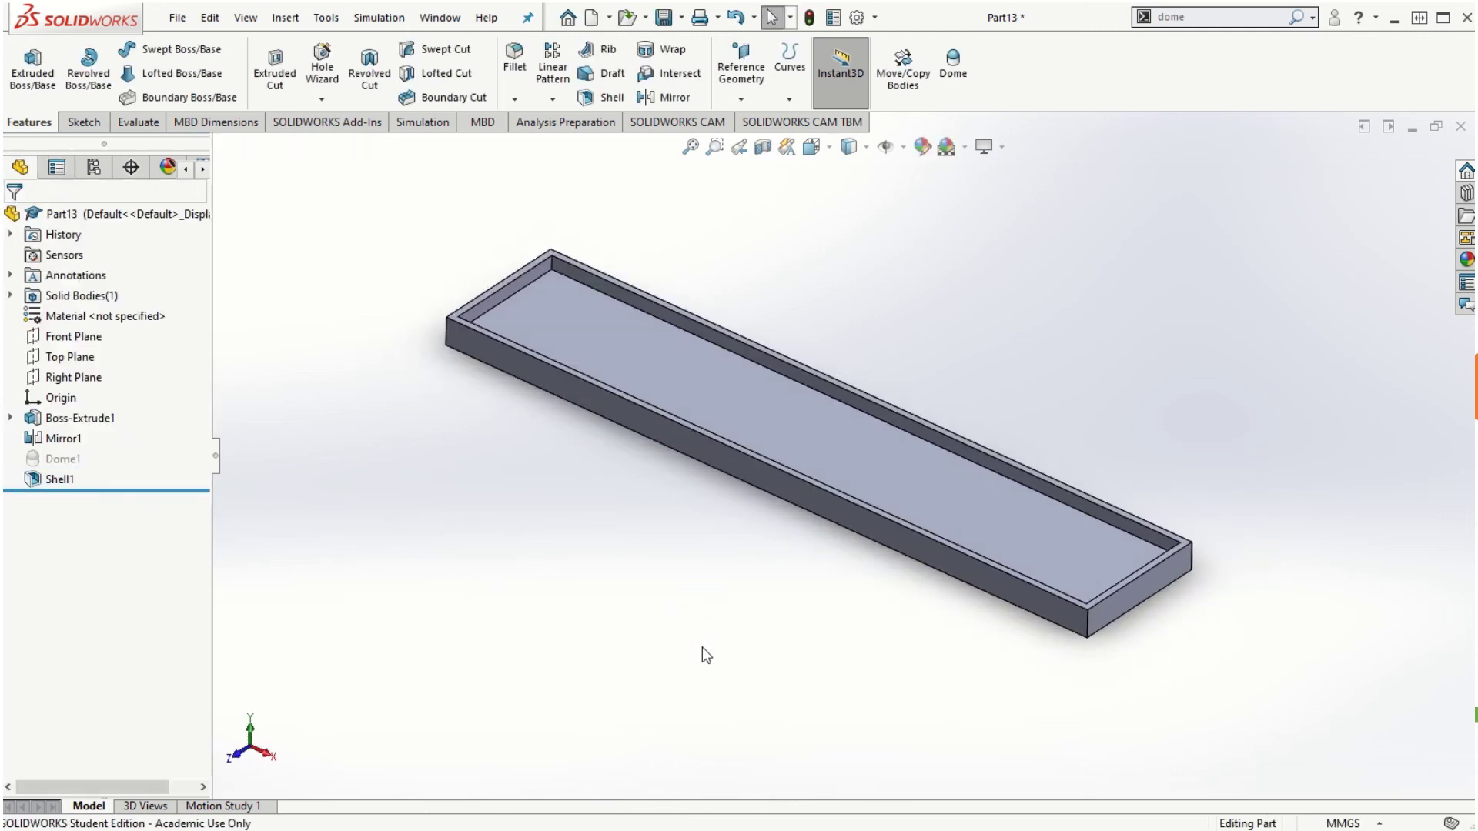
middle_drag(709, 647, 815, 798)
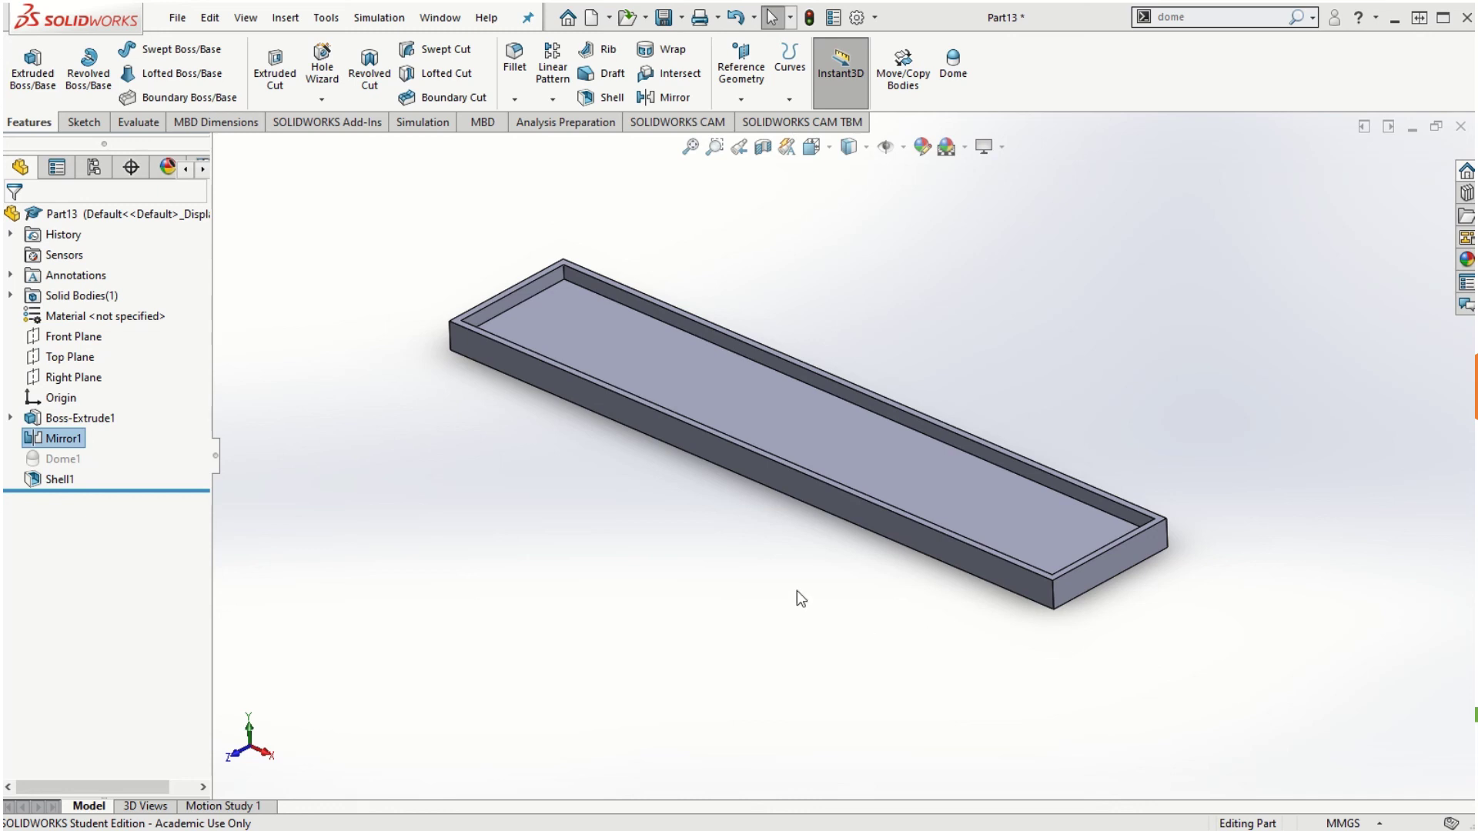
right_click(53, 440)
click(70, 393)
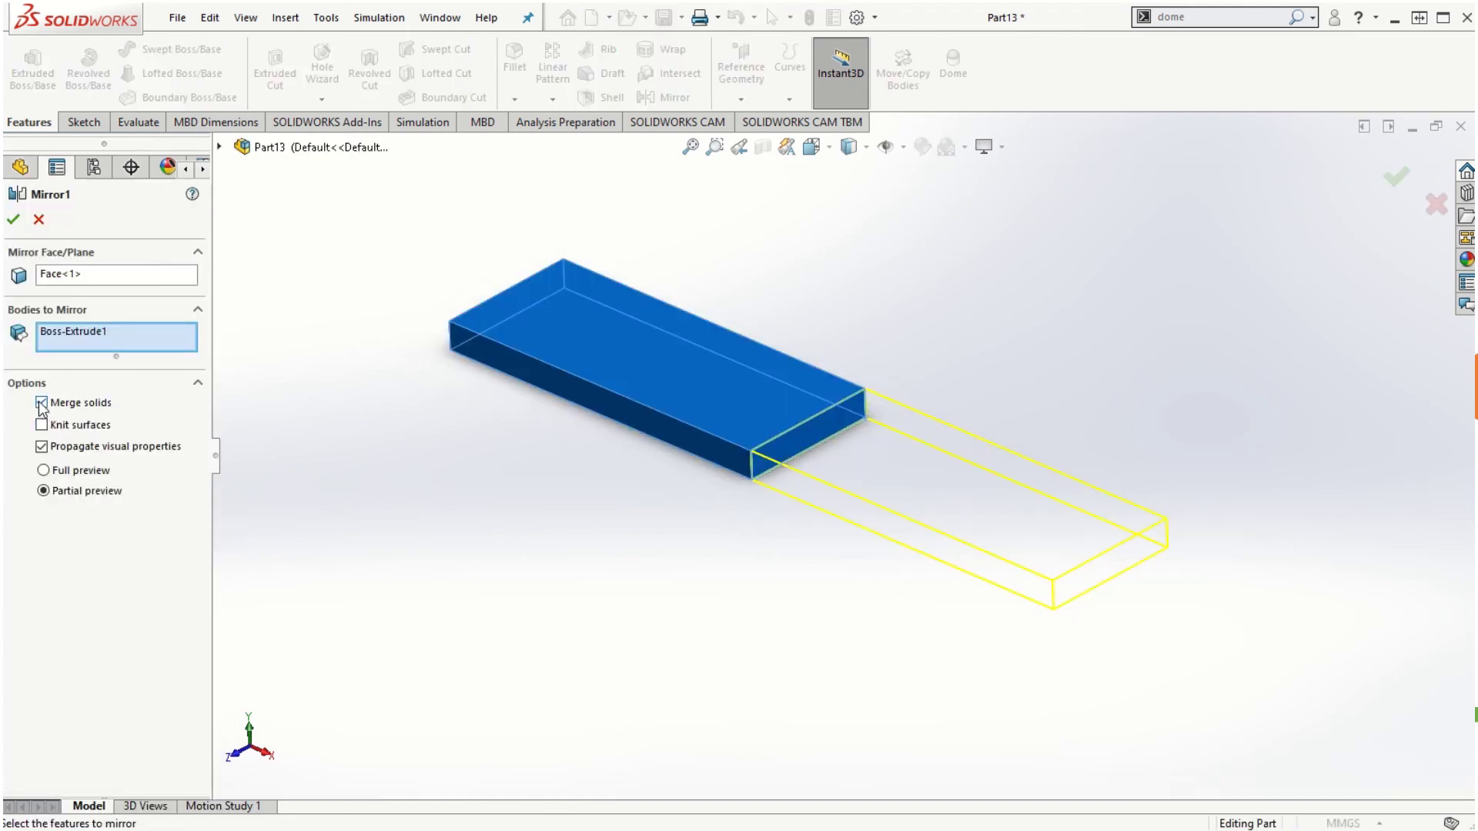
click(42, 403)
click(13, 220)
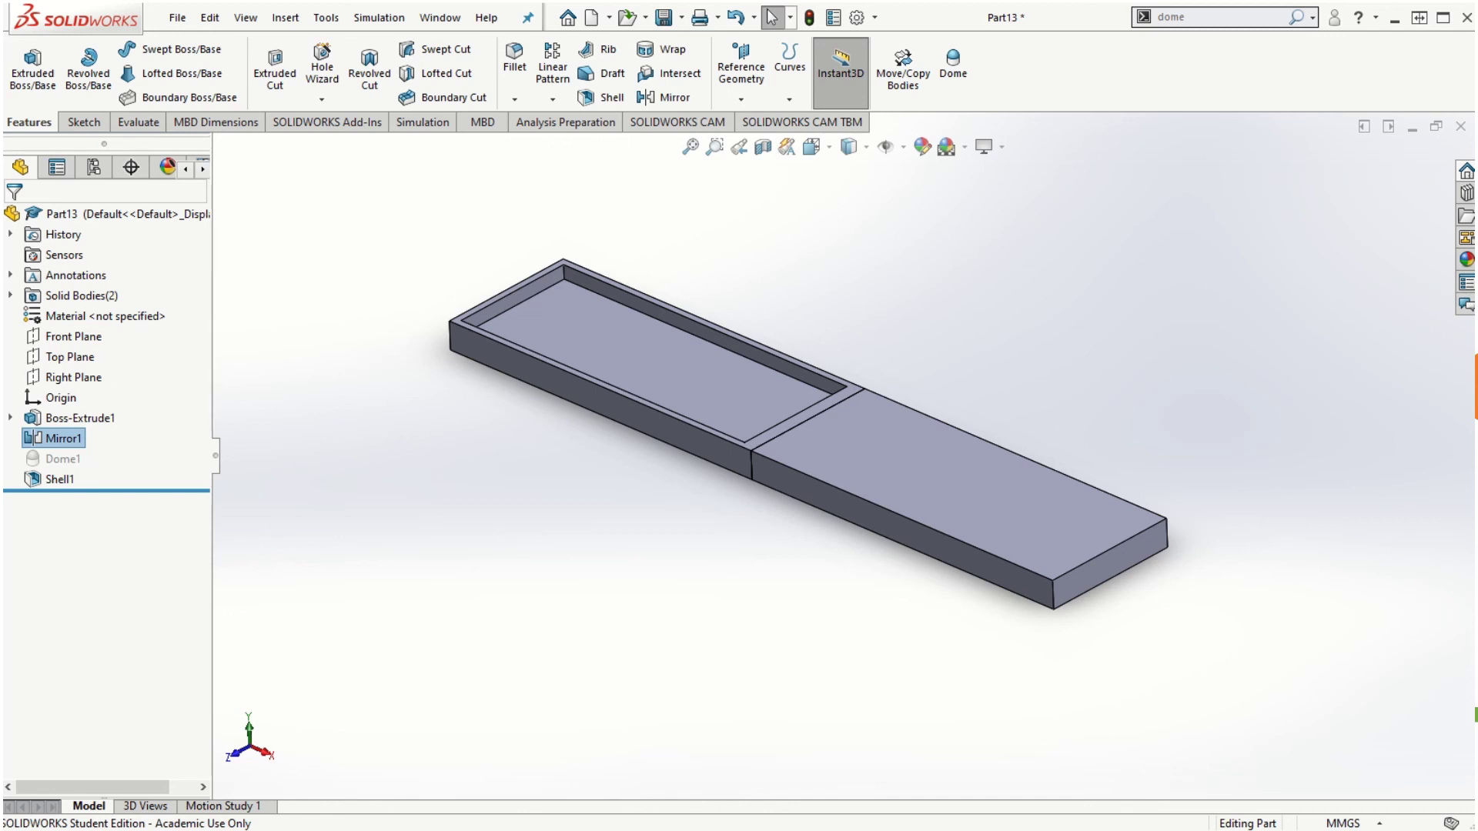
click(80, 418)
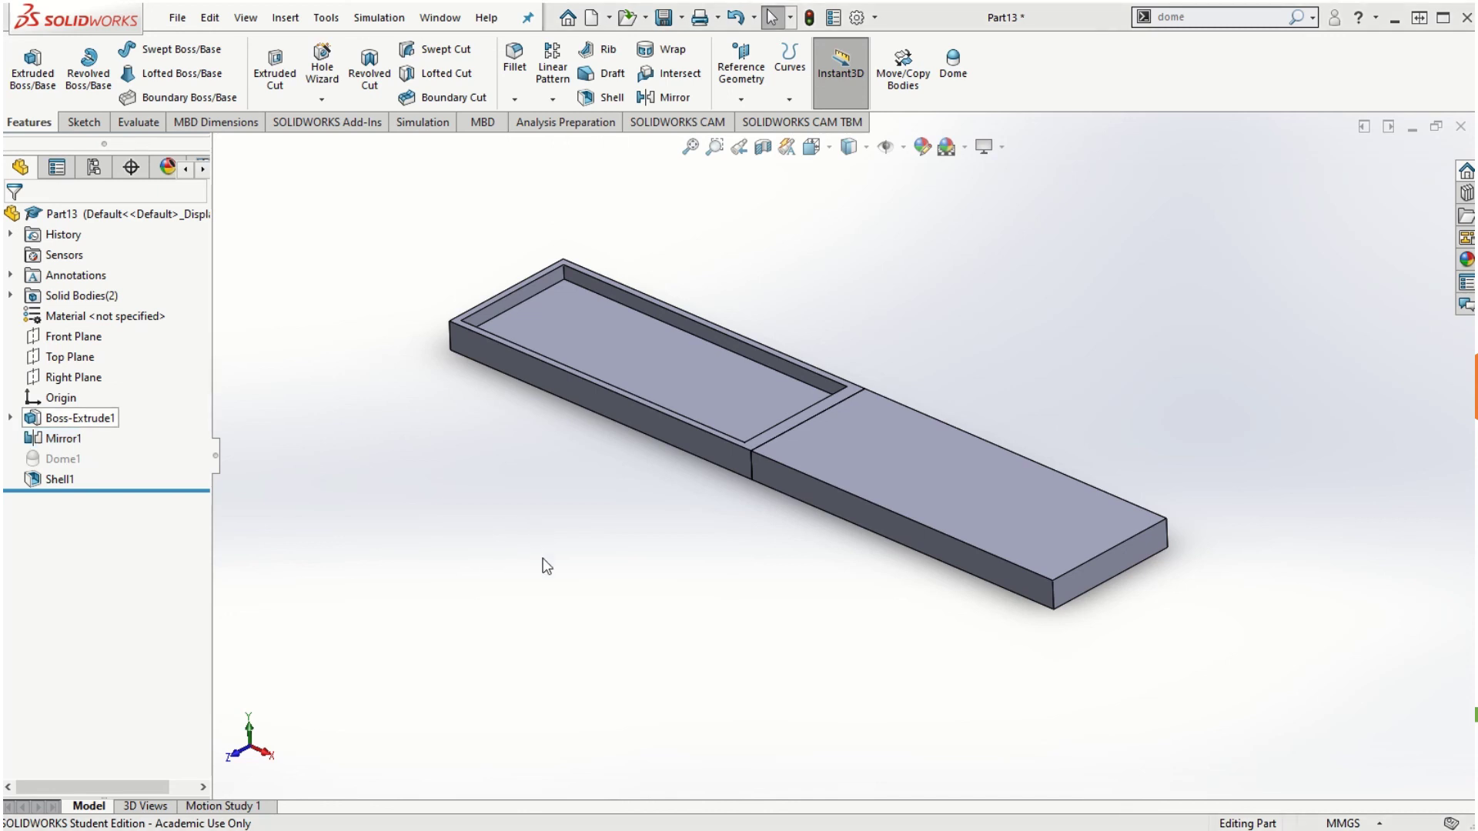